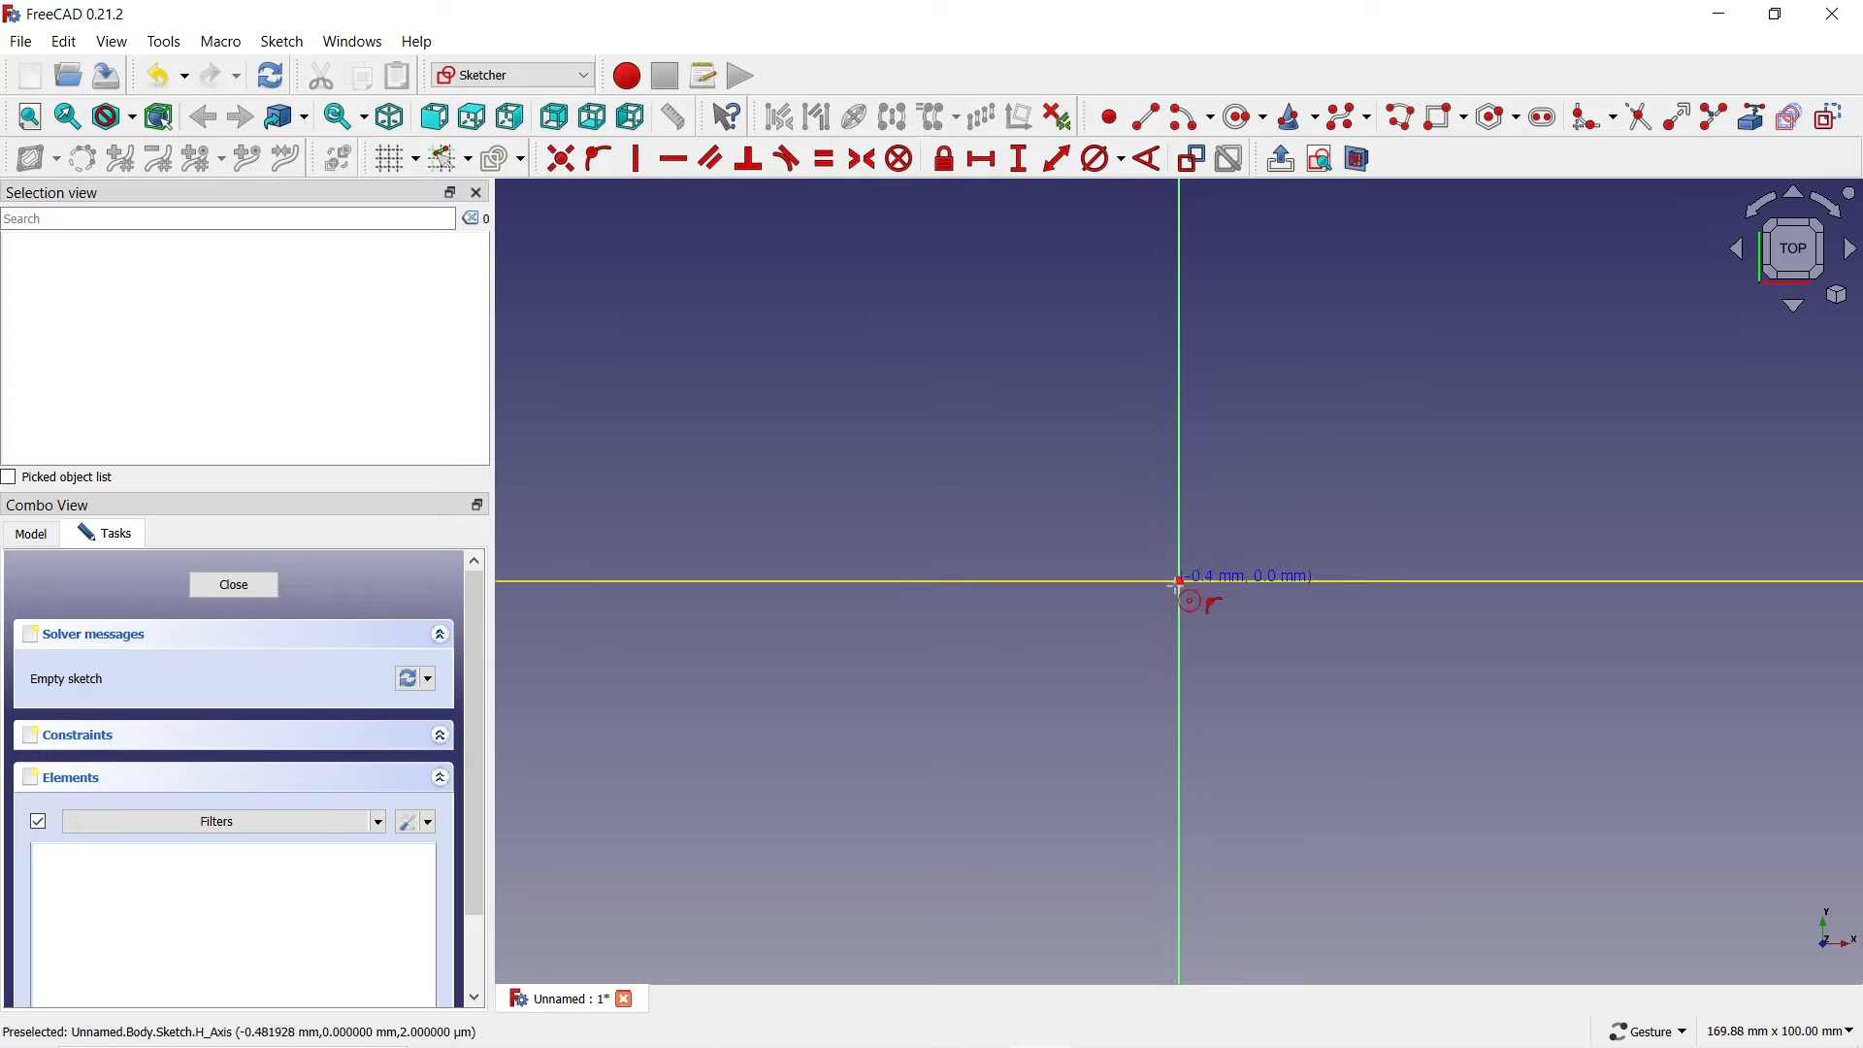
# - Draw two concentric circles centred on the origin, the inner one about 18 mm in diameter and the outer one clearly larger
pyautogui.click(1179, 580)
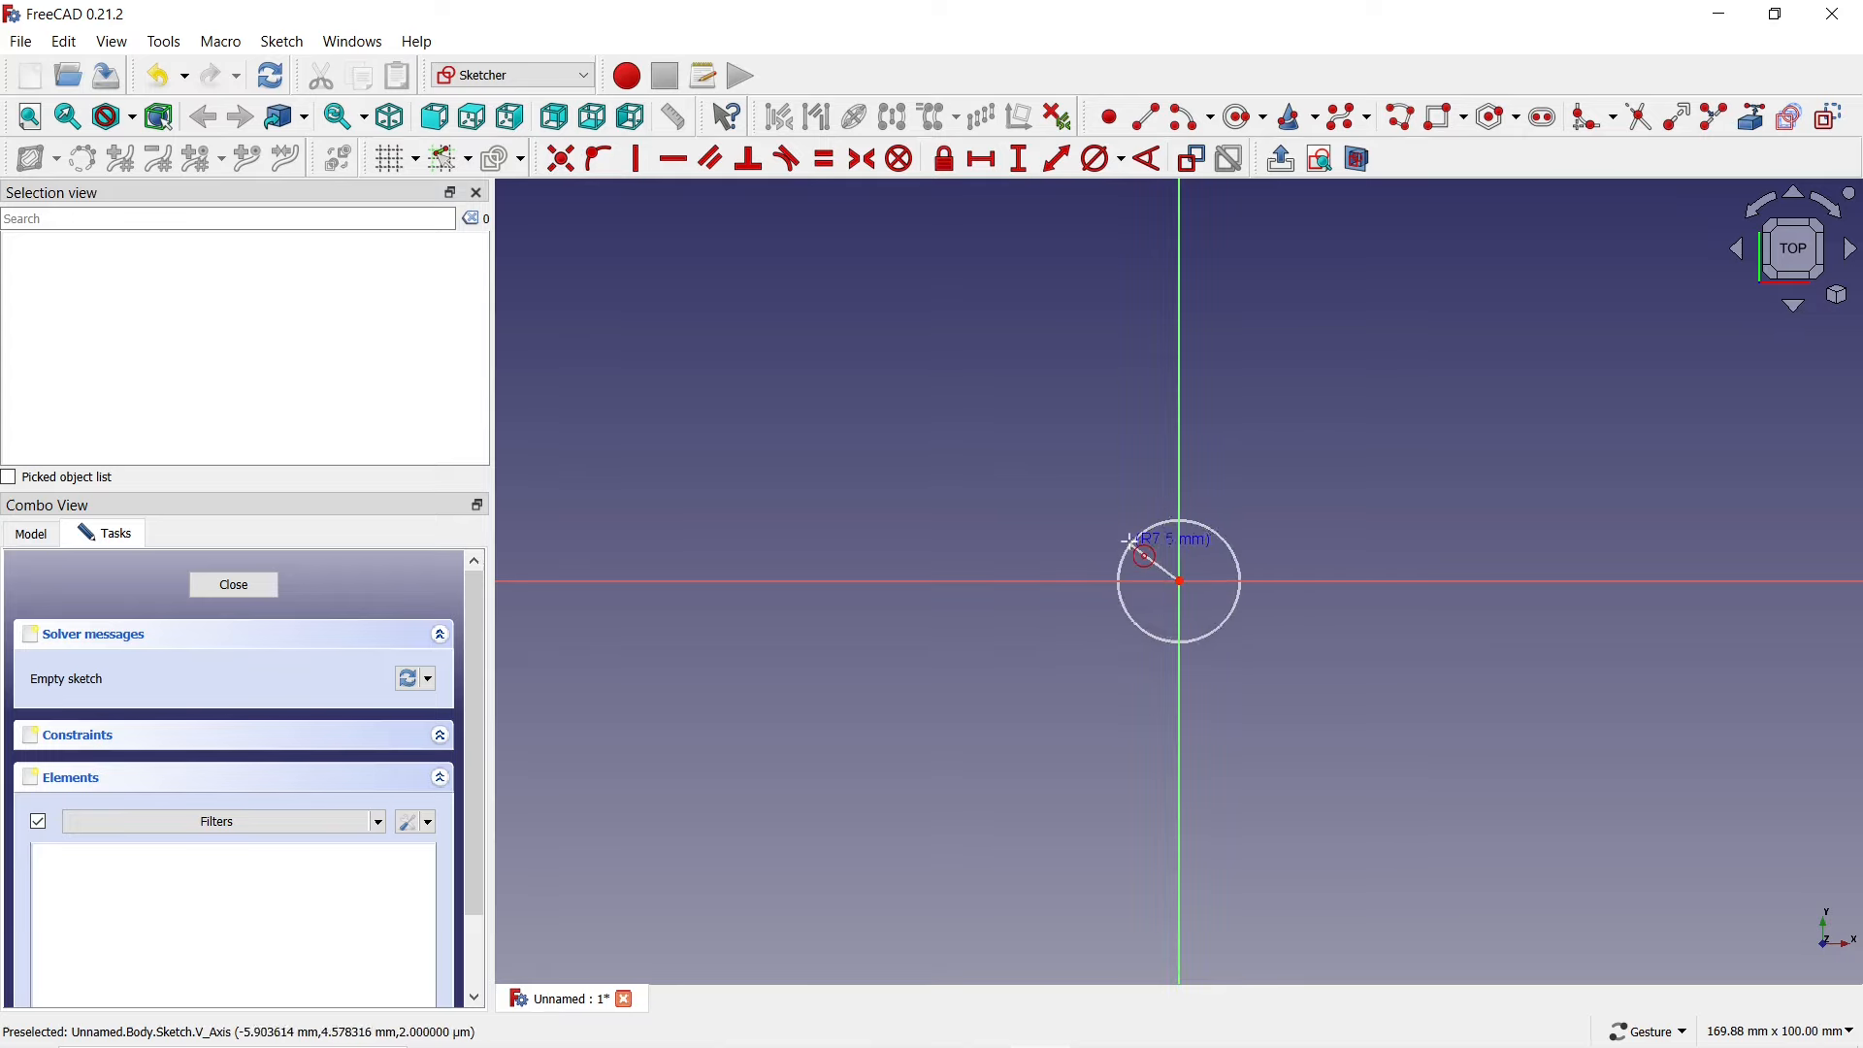
pyautogui.click(1128, 536)
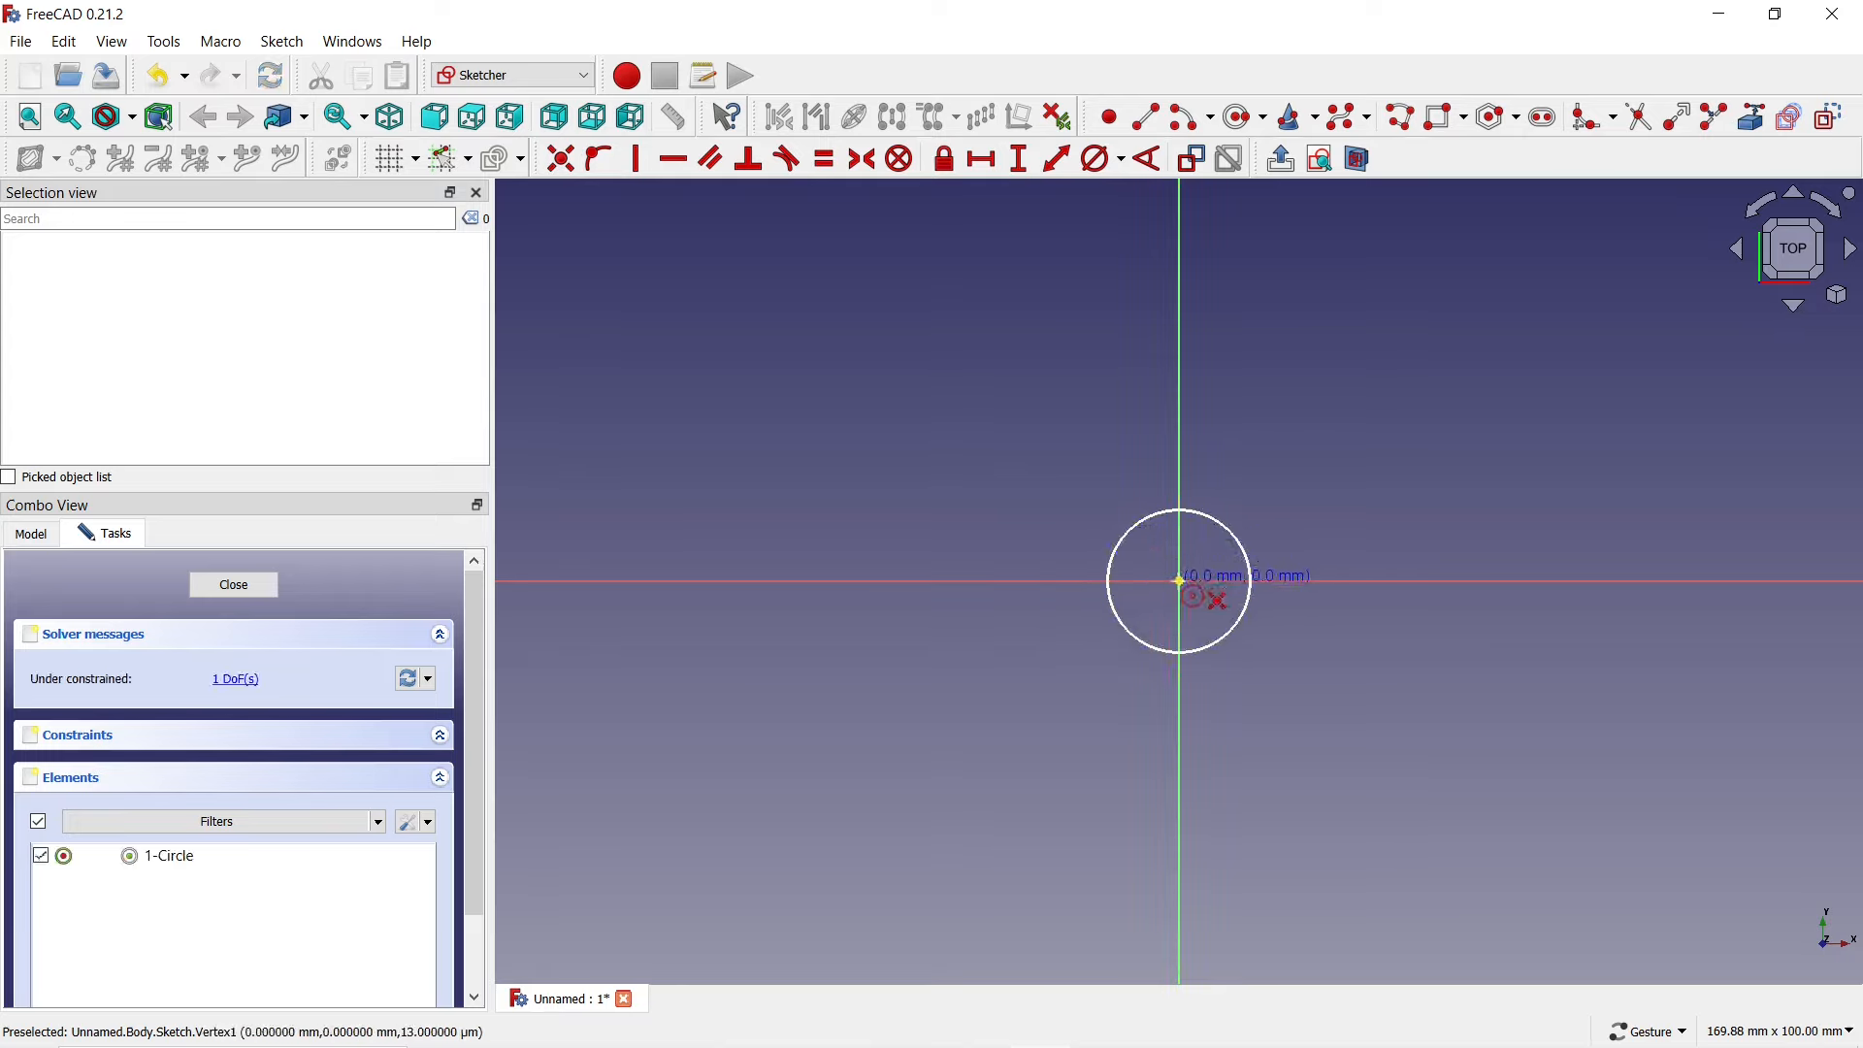
pyautogui.click(1179, 580)
pyautogui.click(1038, 444)
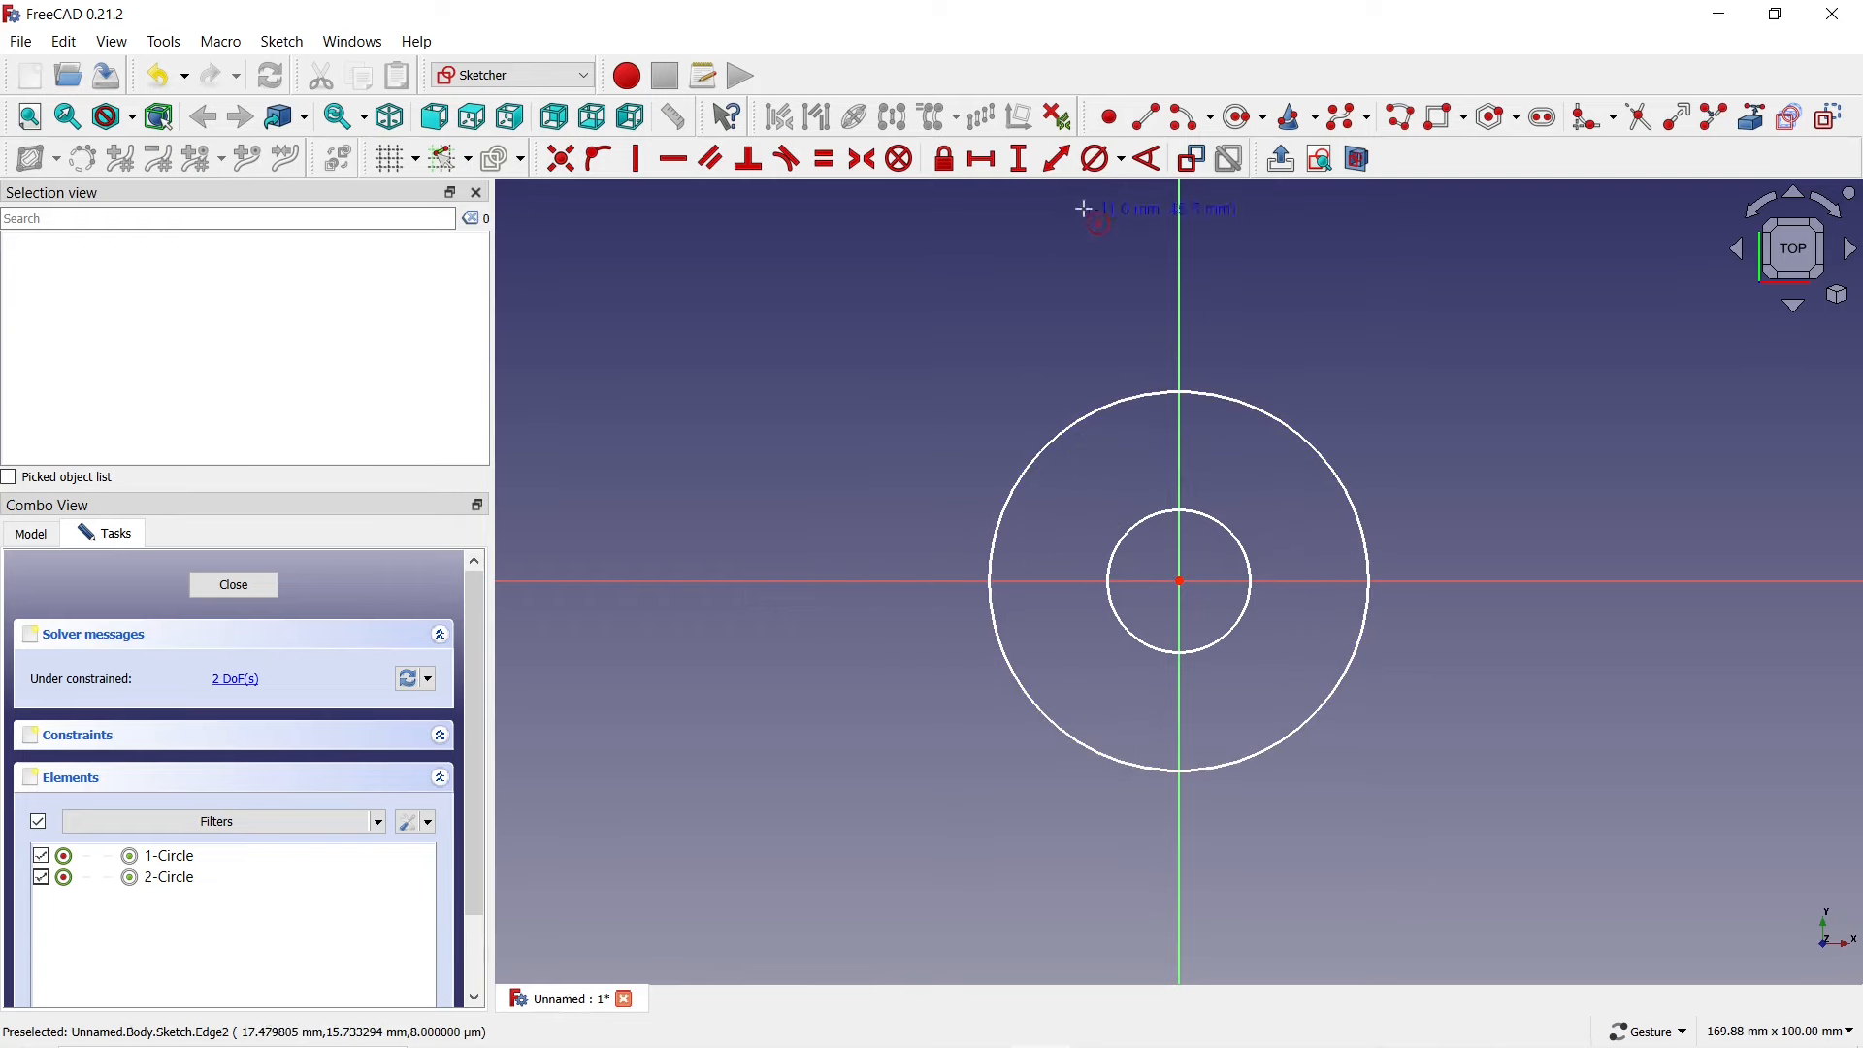
# - Constrain the inner circle's diameter to 15 mm and the outer circle's diameter to 30 mm
pyautogui.click(1095, 163)
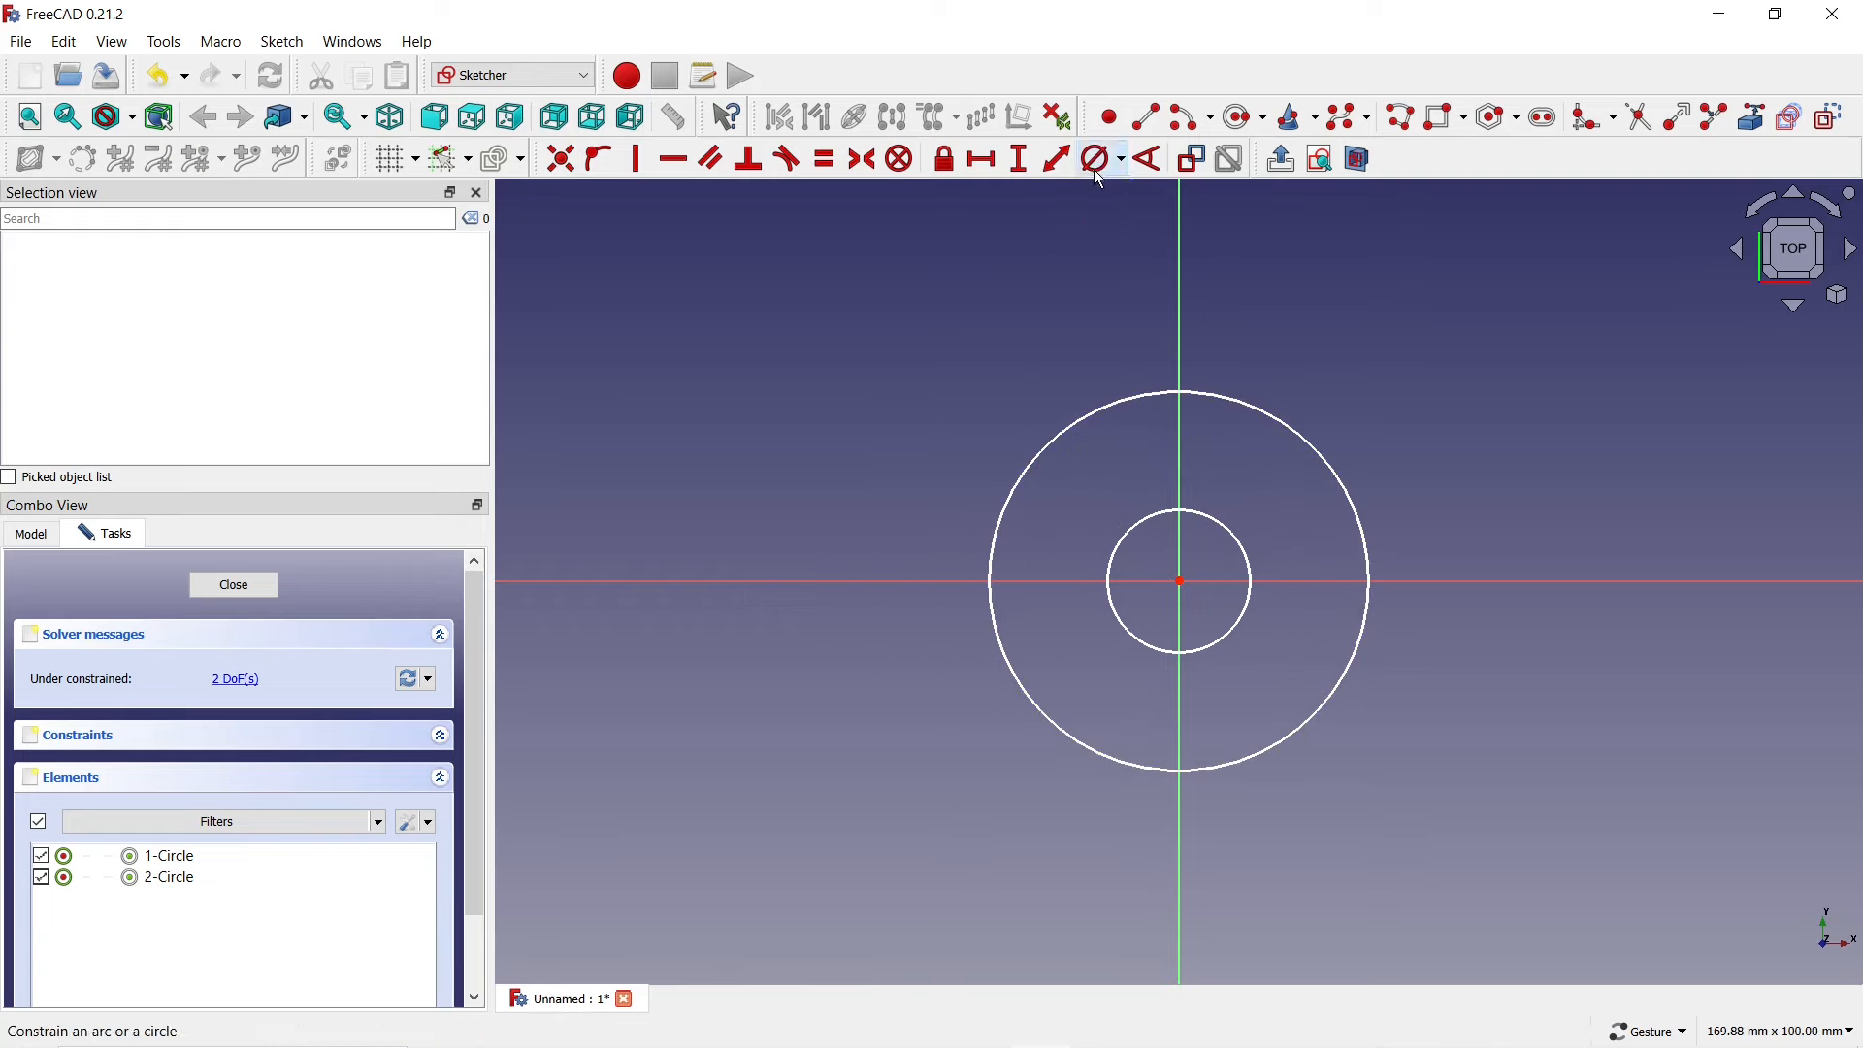
pyautogui.click(1225, 521)
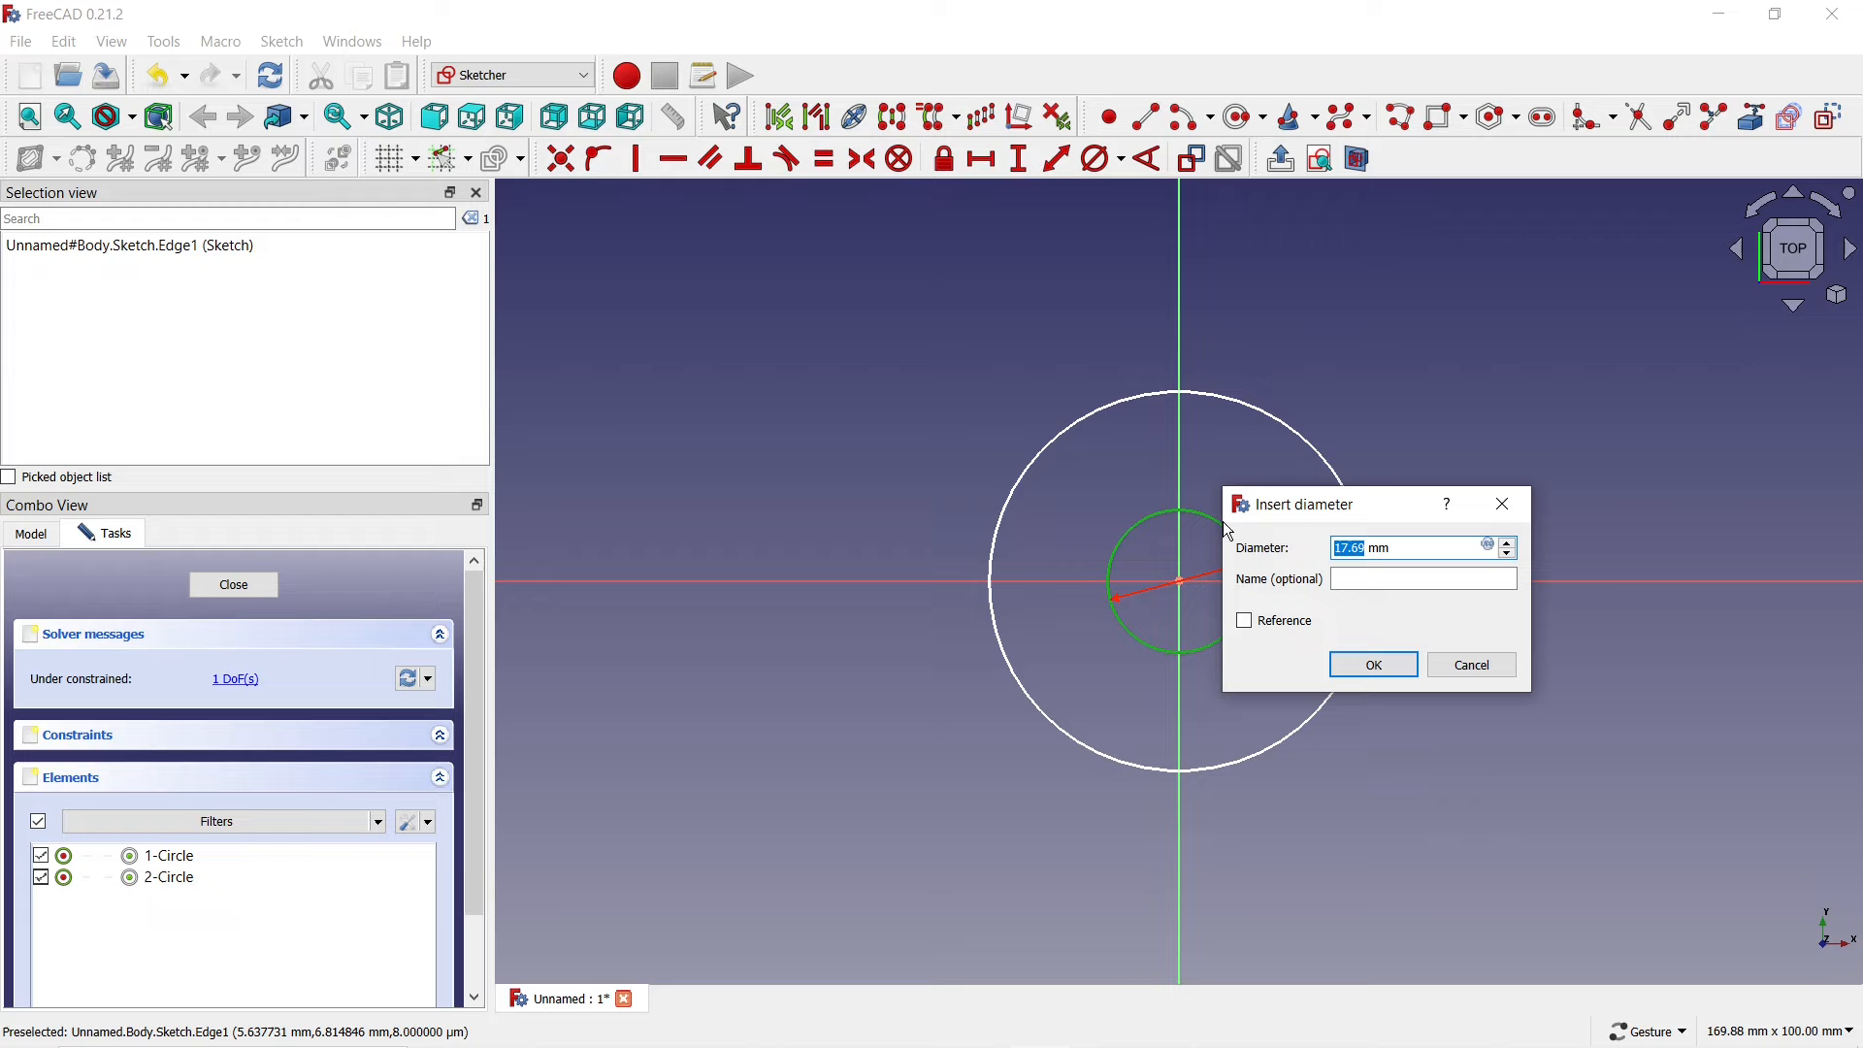
pyautogui.write('15')
pyautogui.press('Return')
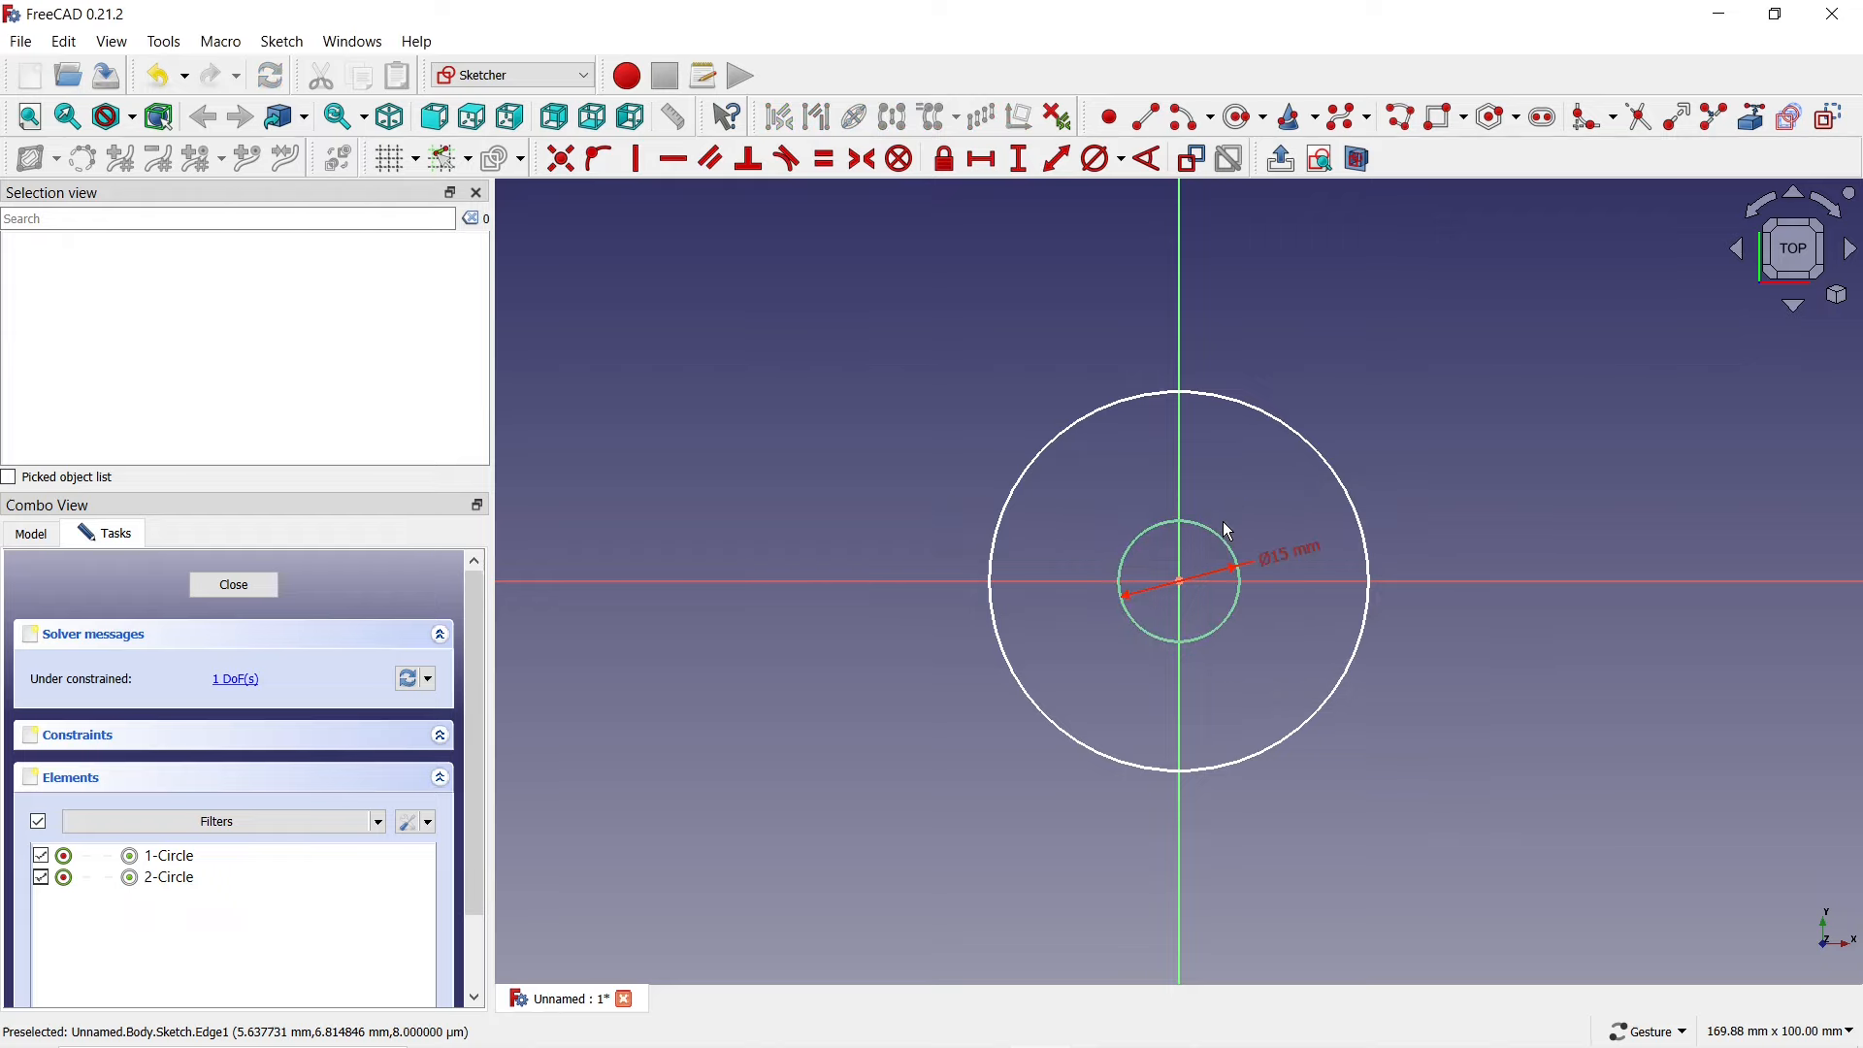
pyautogui.click(1281, 422)
pyautogui.write('30')
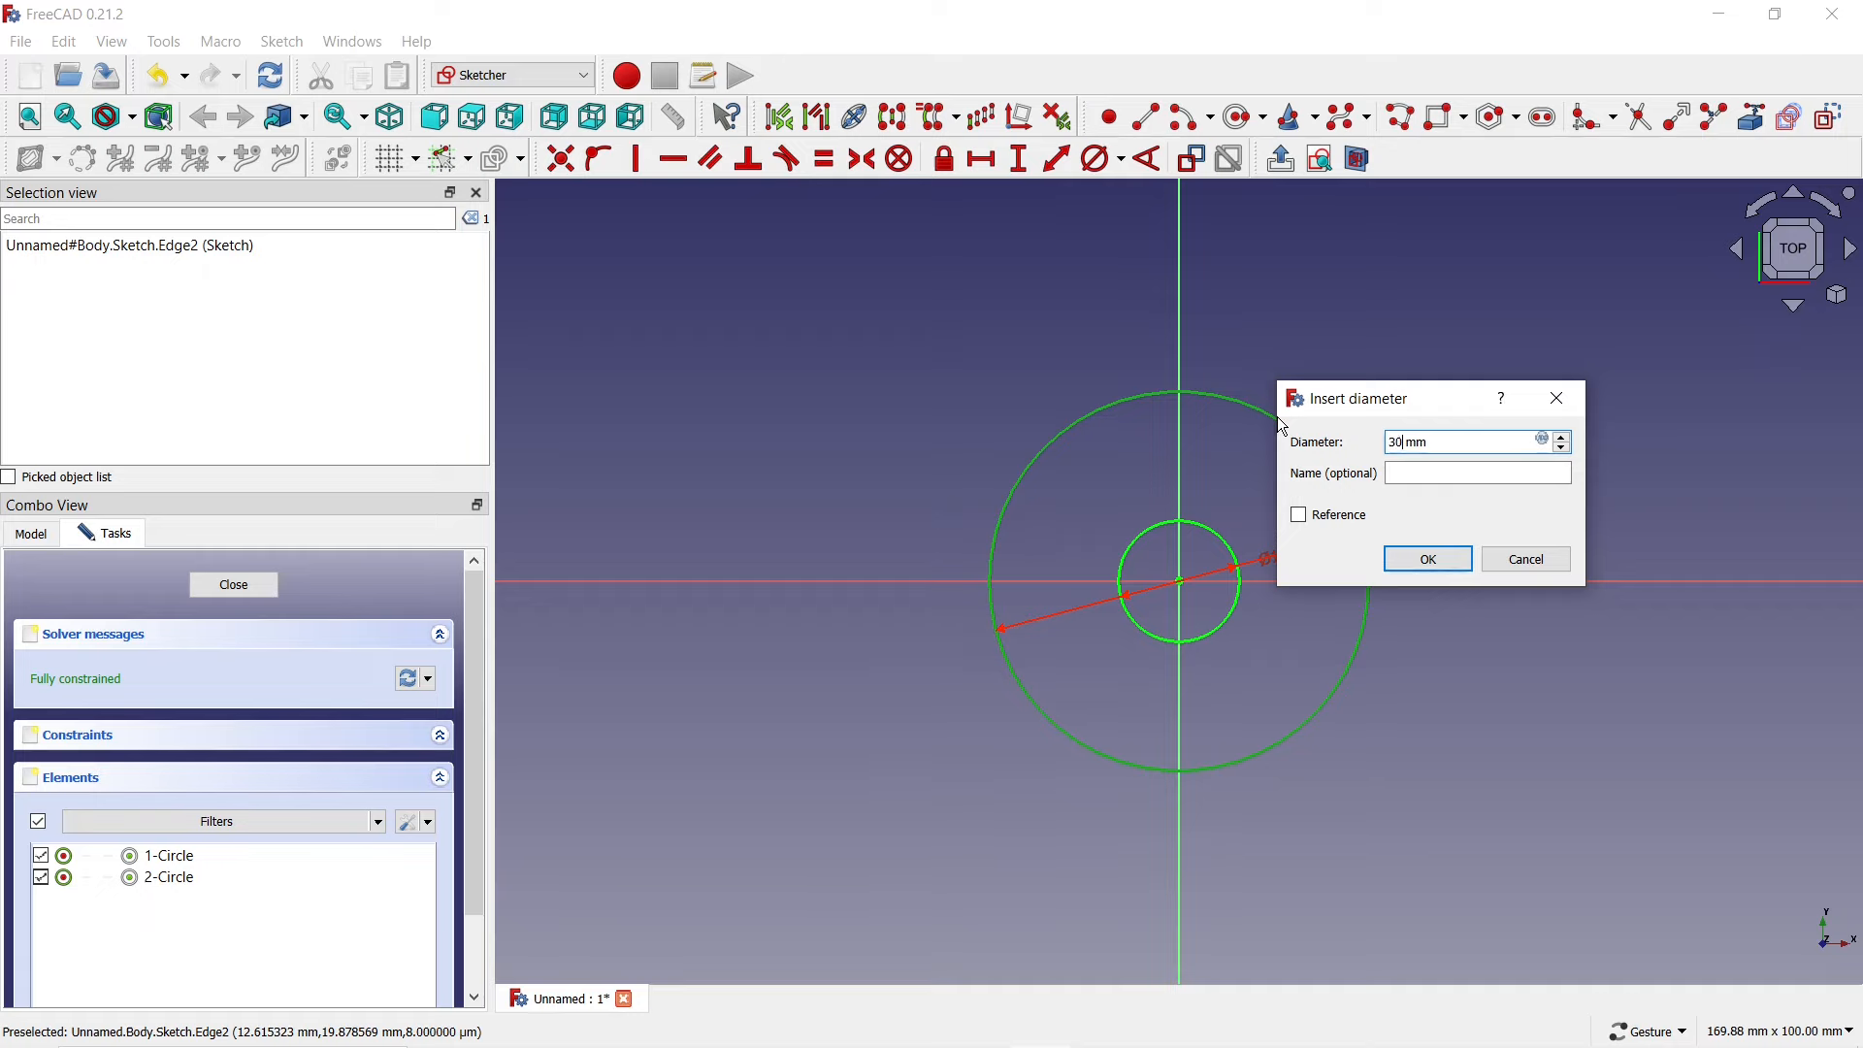
pyautogui.press('Return')
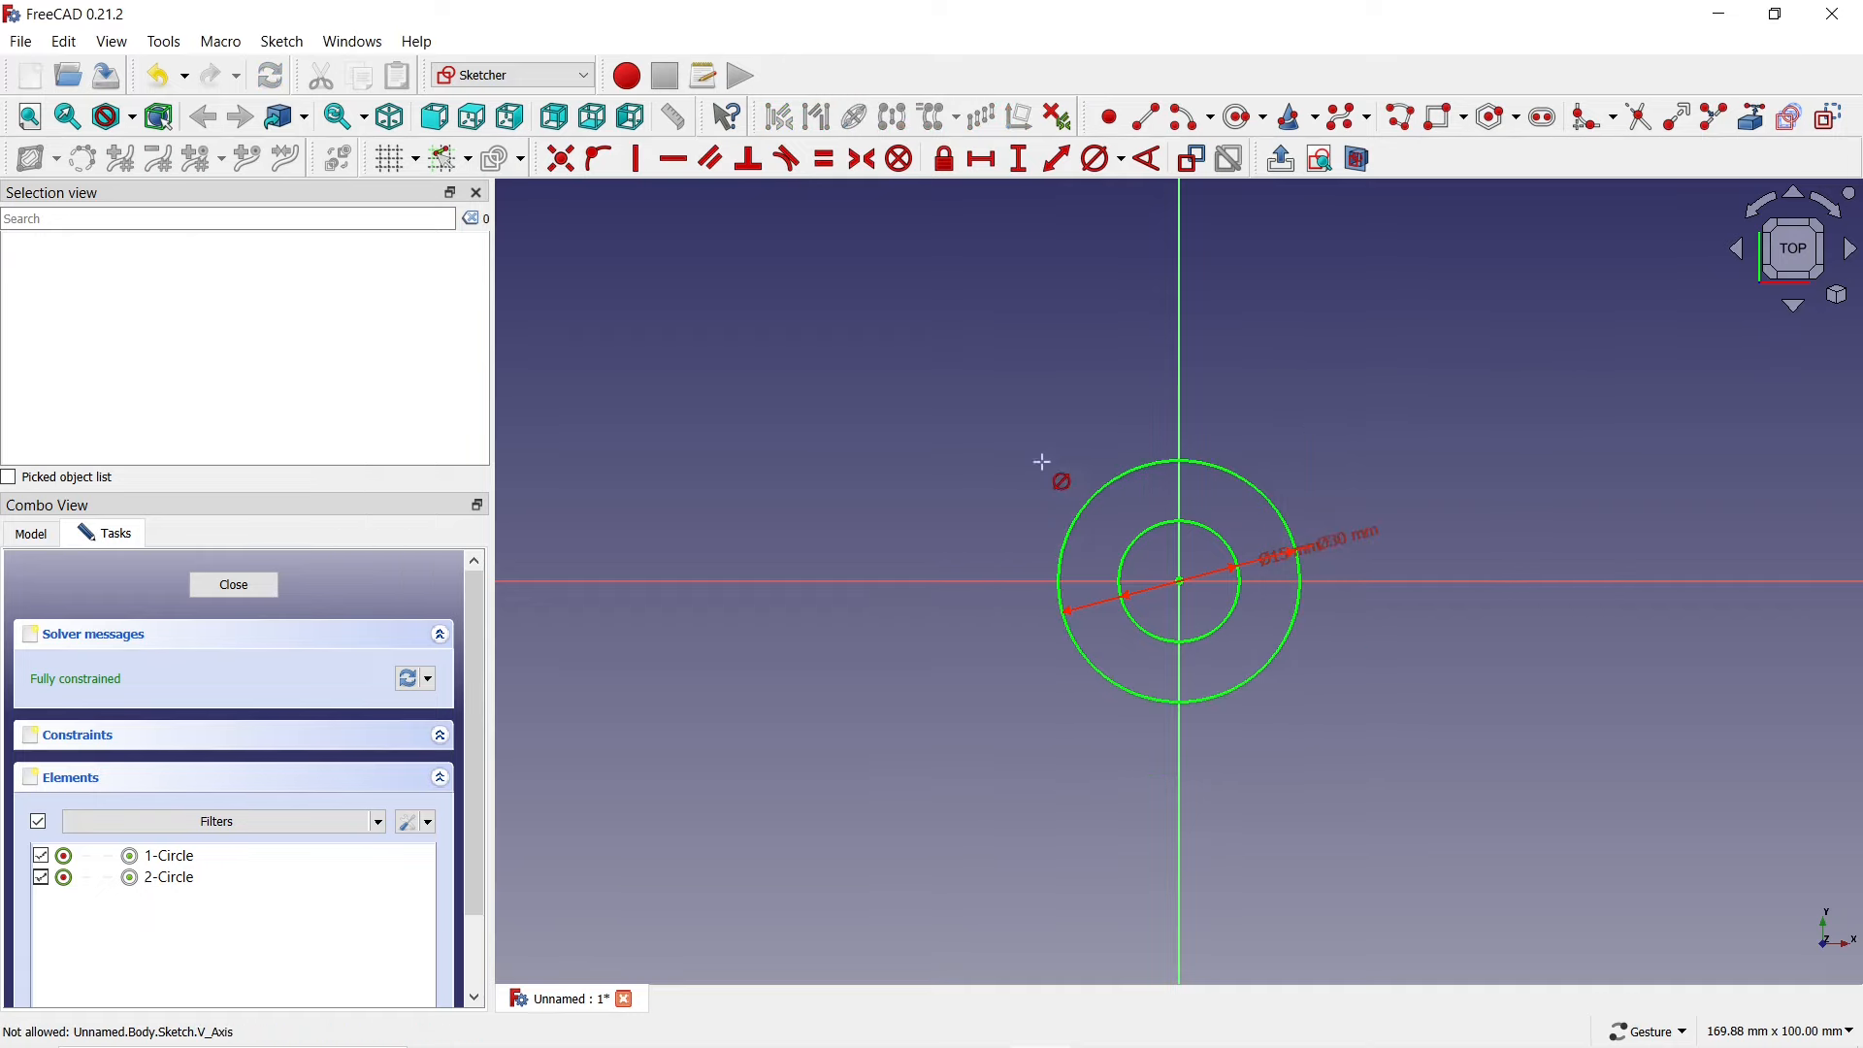
# - Close the circle sketch and start a new sketch on the XZ plane
pyautogui.click(242, 601)
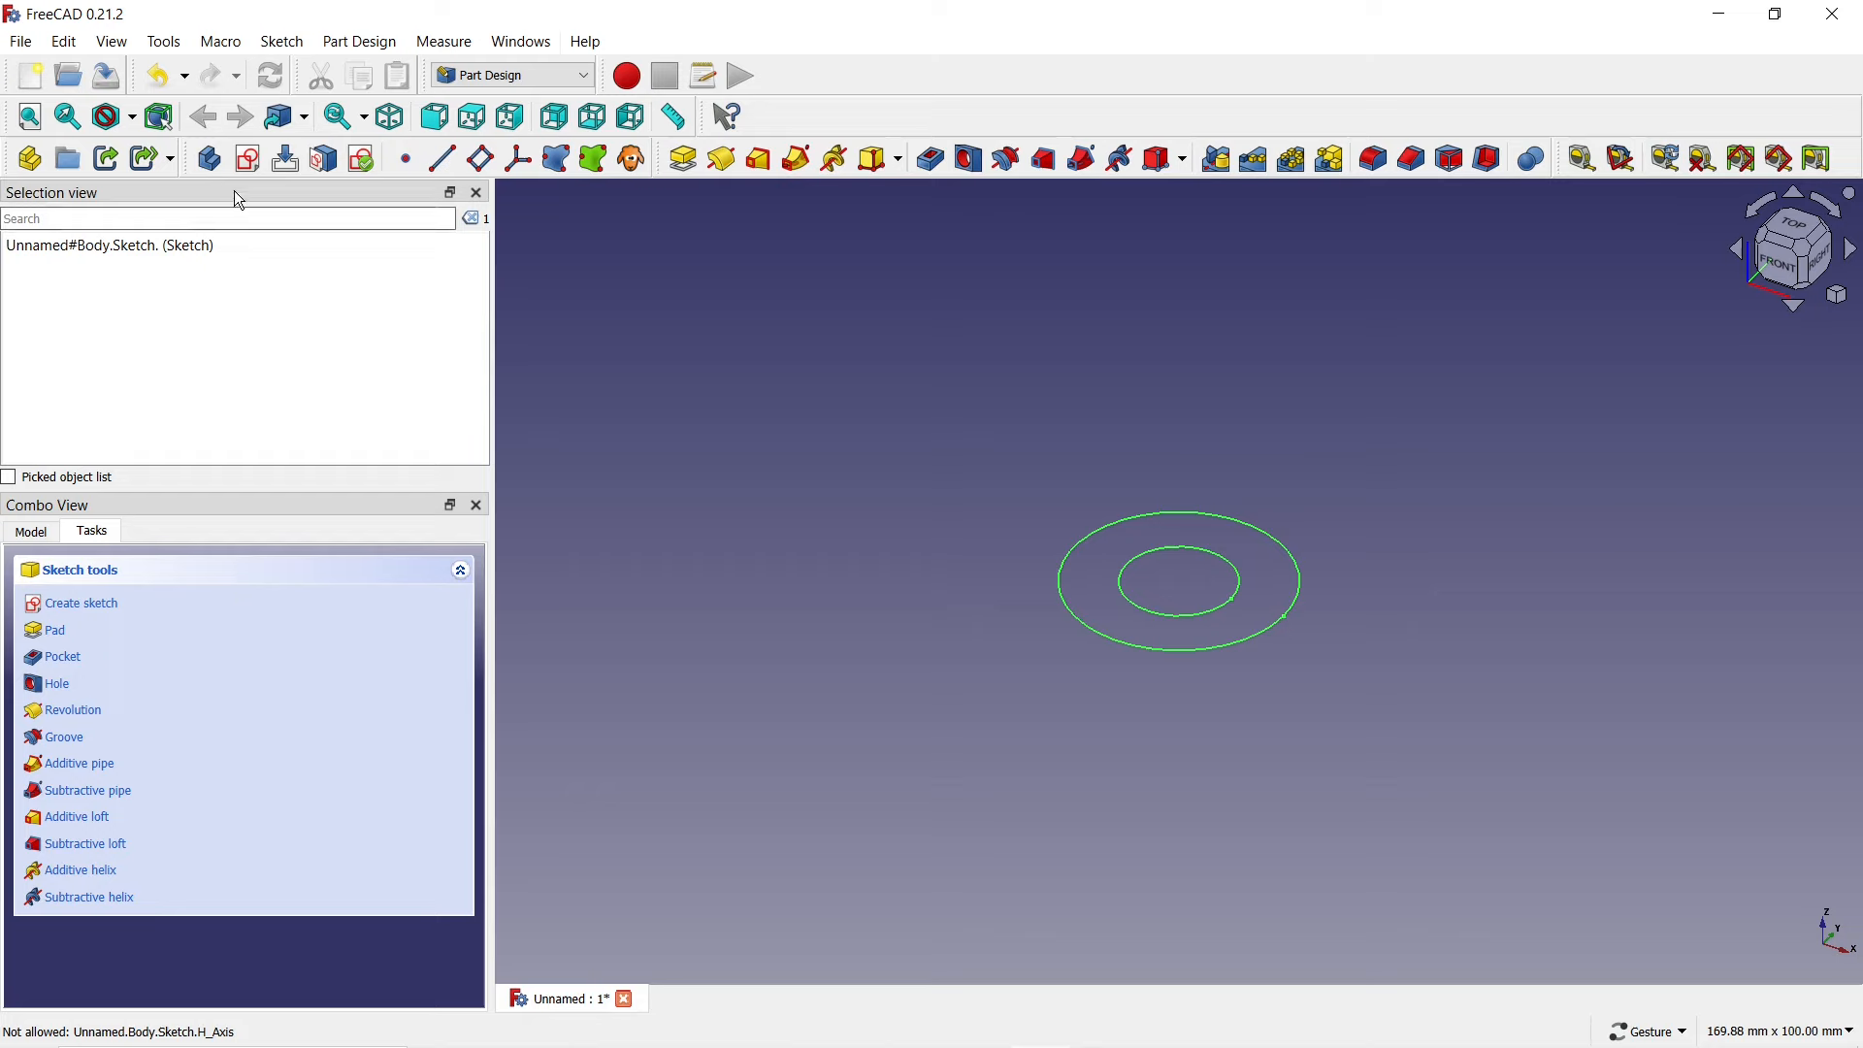
pyautogui.click(243, 163)
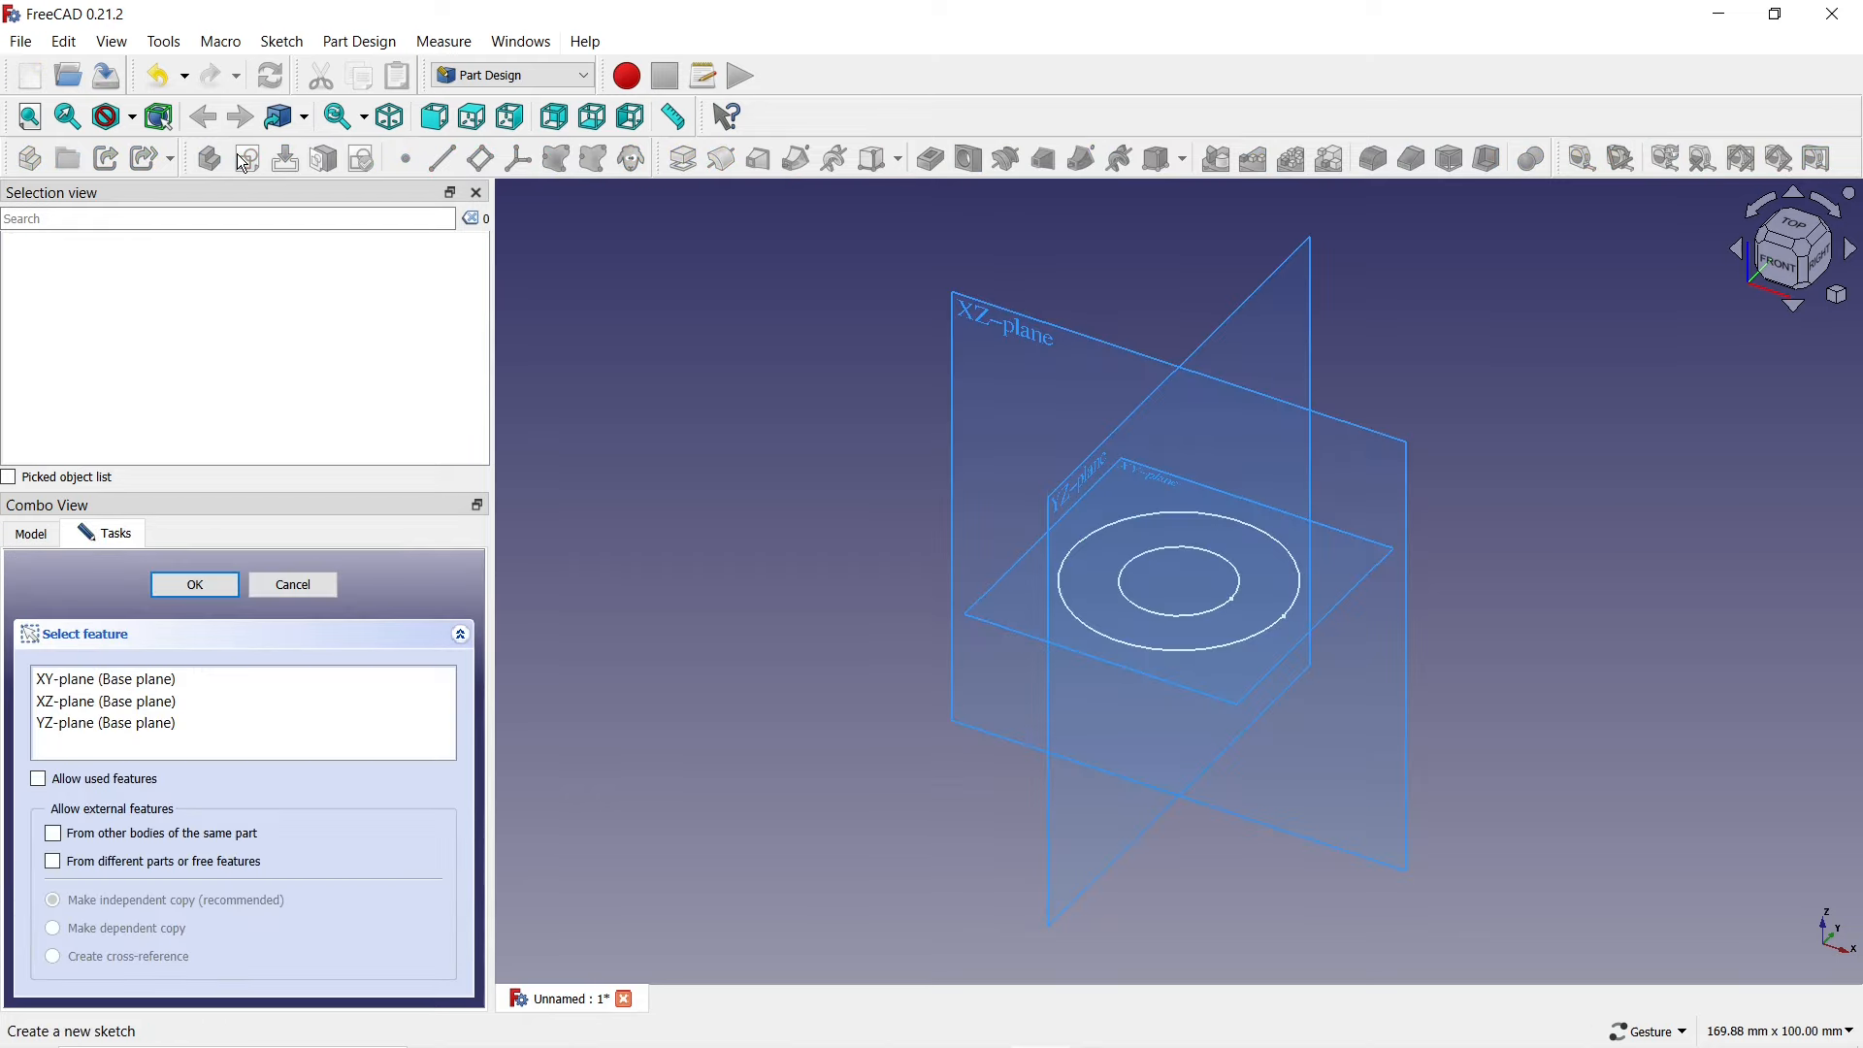
pyautogui.moveTo(749, 739); pyautogui.dragTo(850, 681)
pyautogui.click(928, 609)
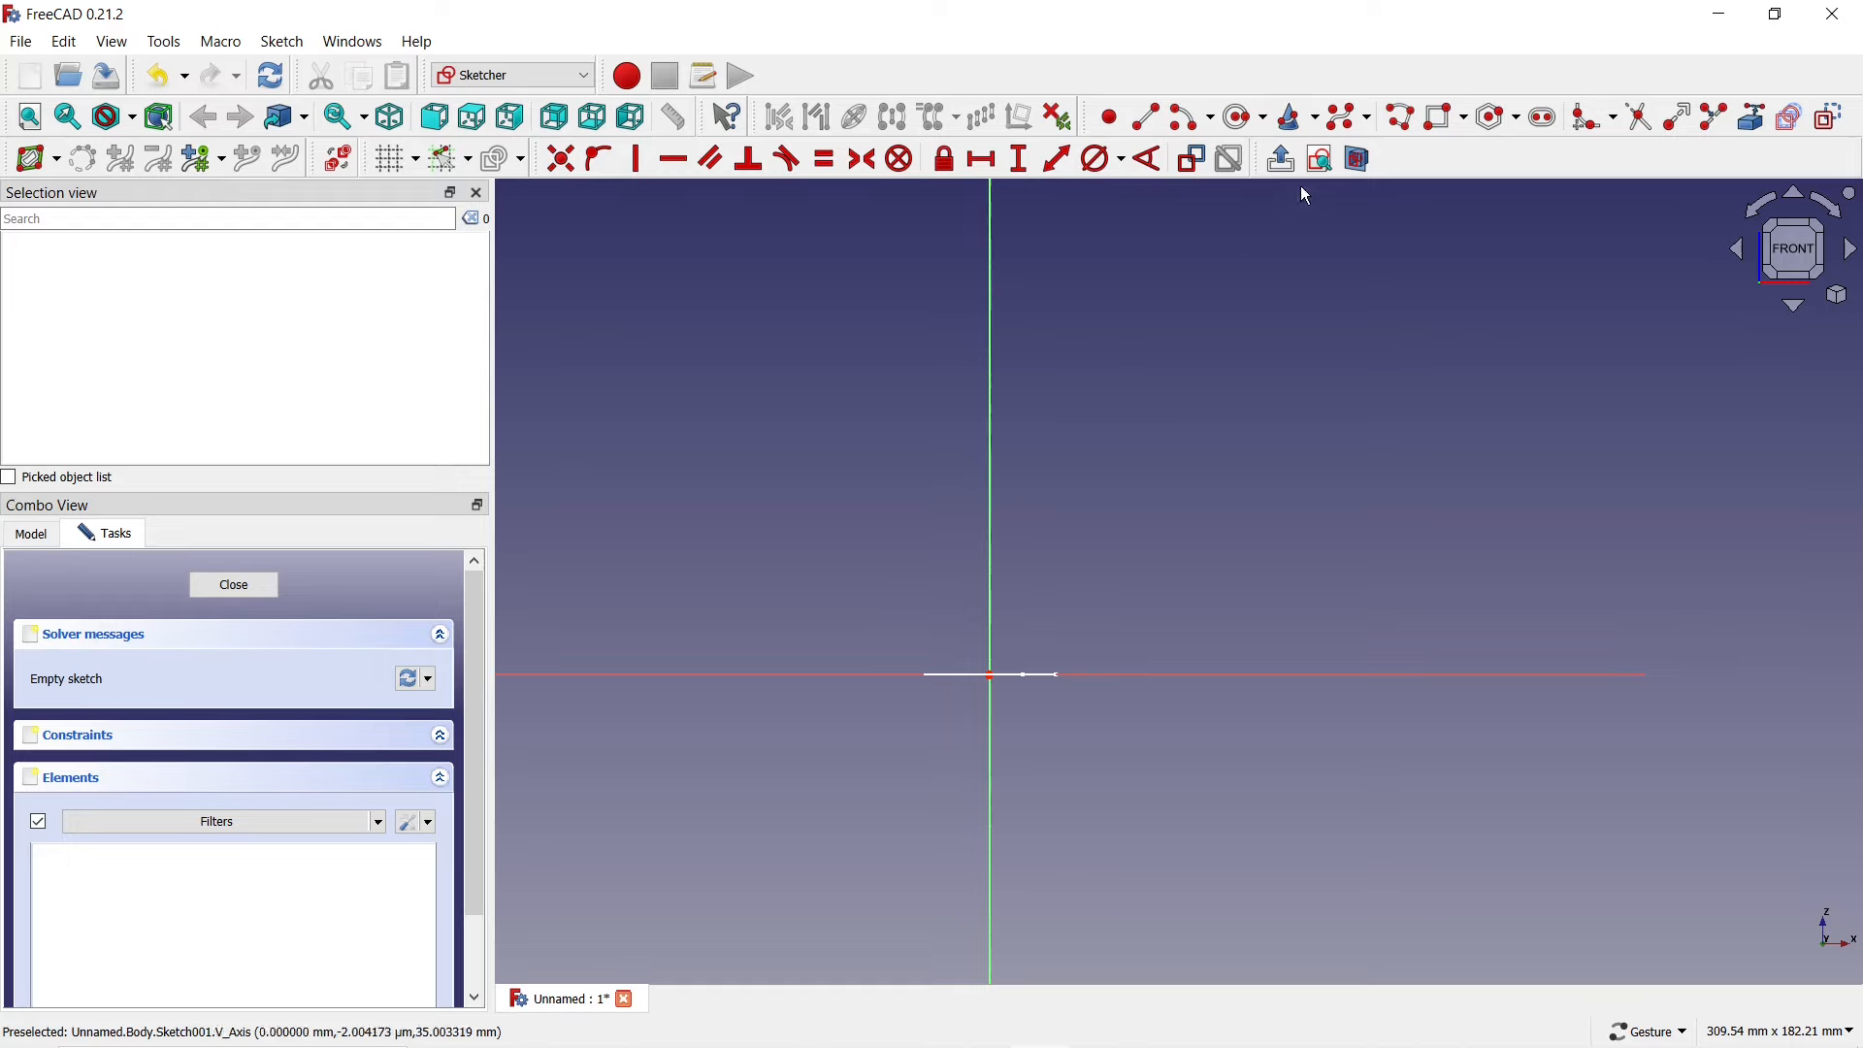
# - Start a polyline at the origin with a vertical line about 81 mm long up the vertical axis
pyautogui.click(1403, 118)
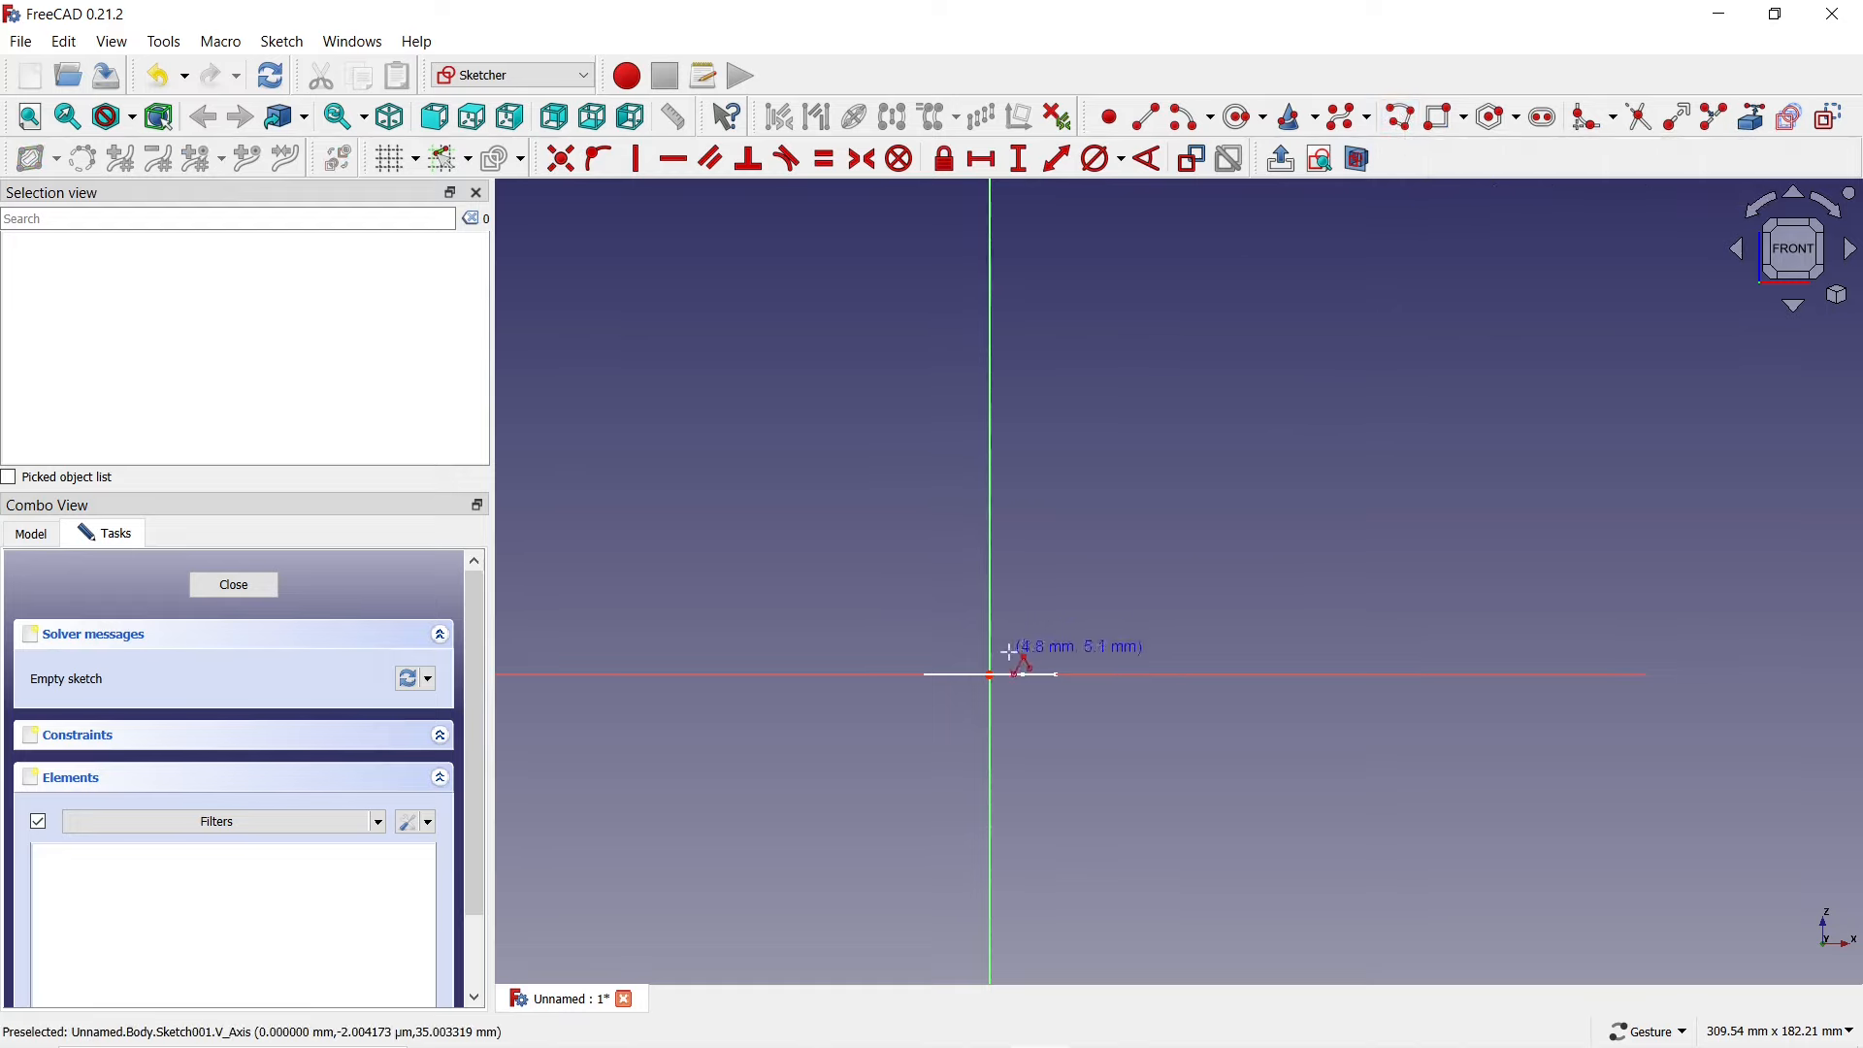
pyautogui.click(989, 673)
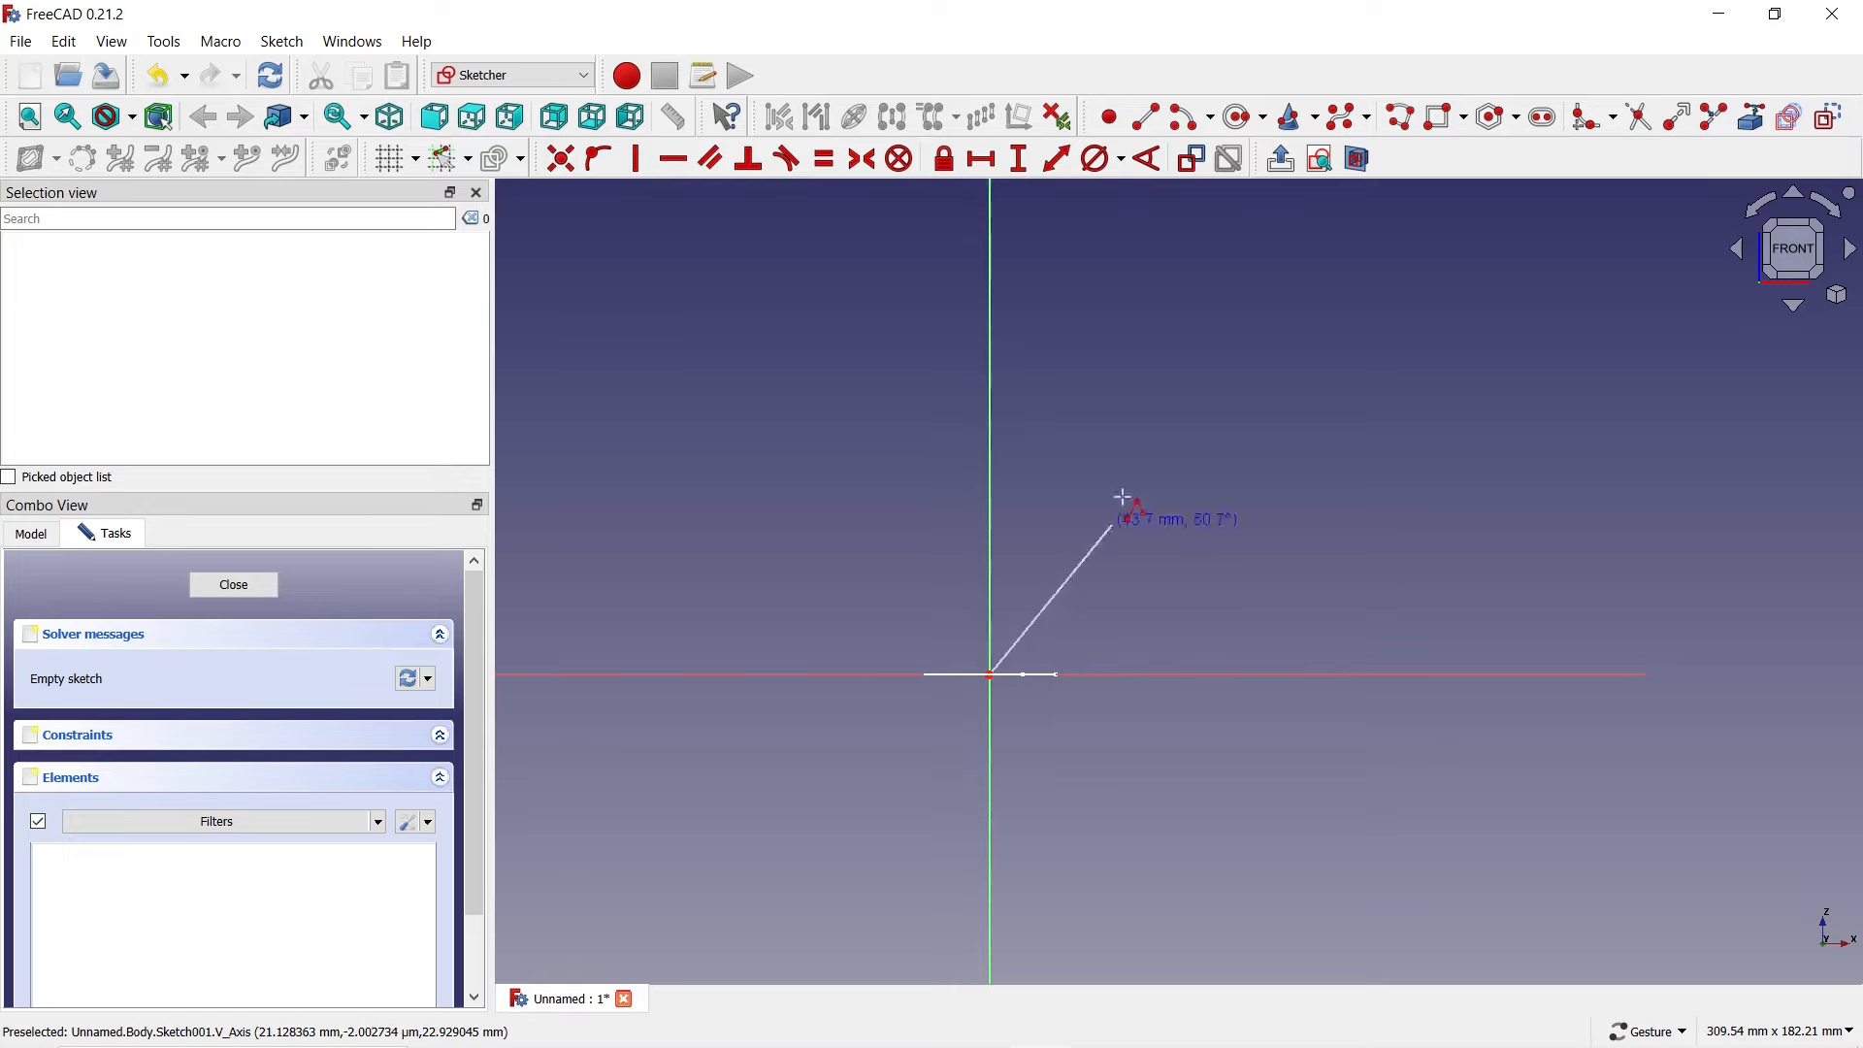
pyautogui.click(1001, 318)
# - Continue the polyline with a tangent arc of about 76 mm radius, curving from the line's upper end away from the vertical axis
pyautogui.scroll(-3, 990, 364)
pyautogui.scroll(-2, 986, 385)
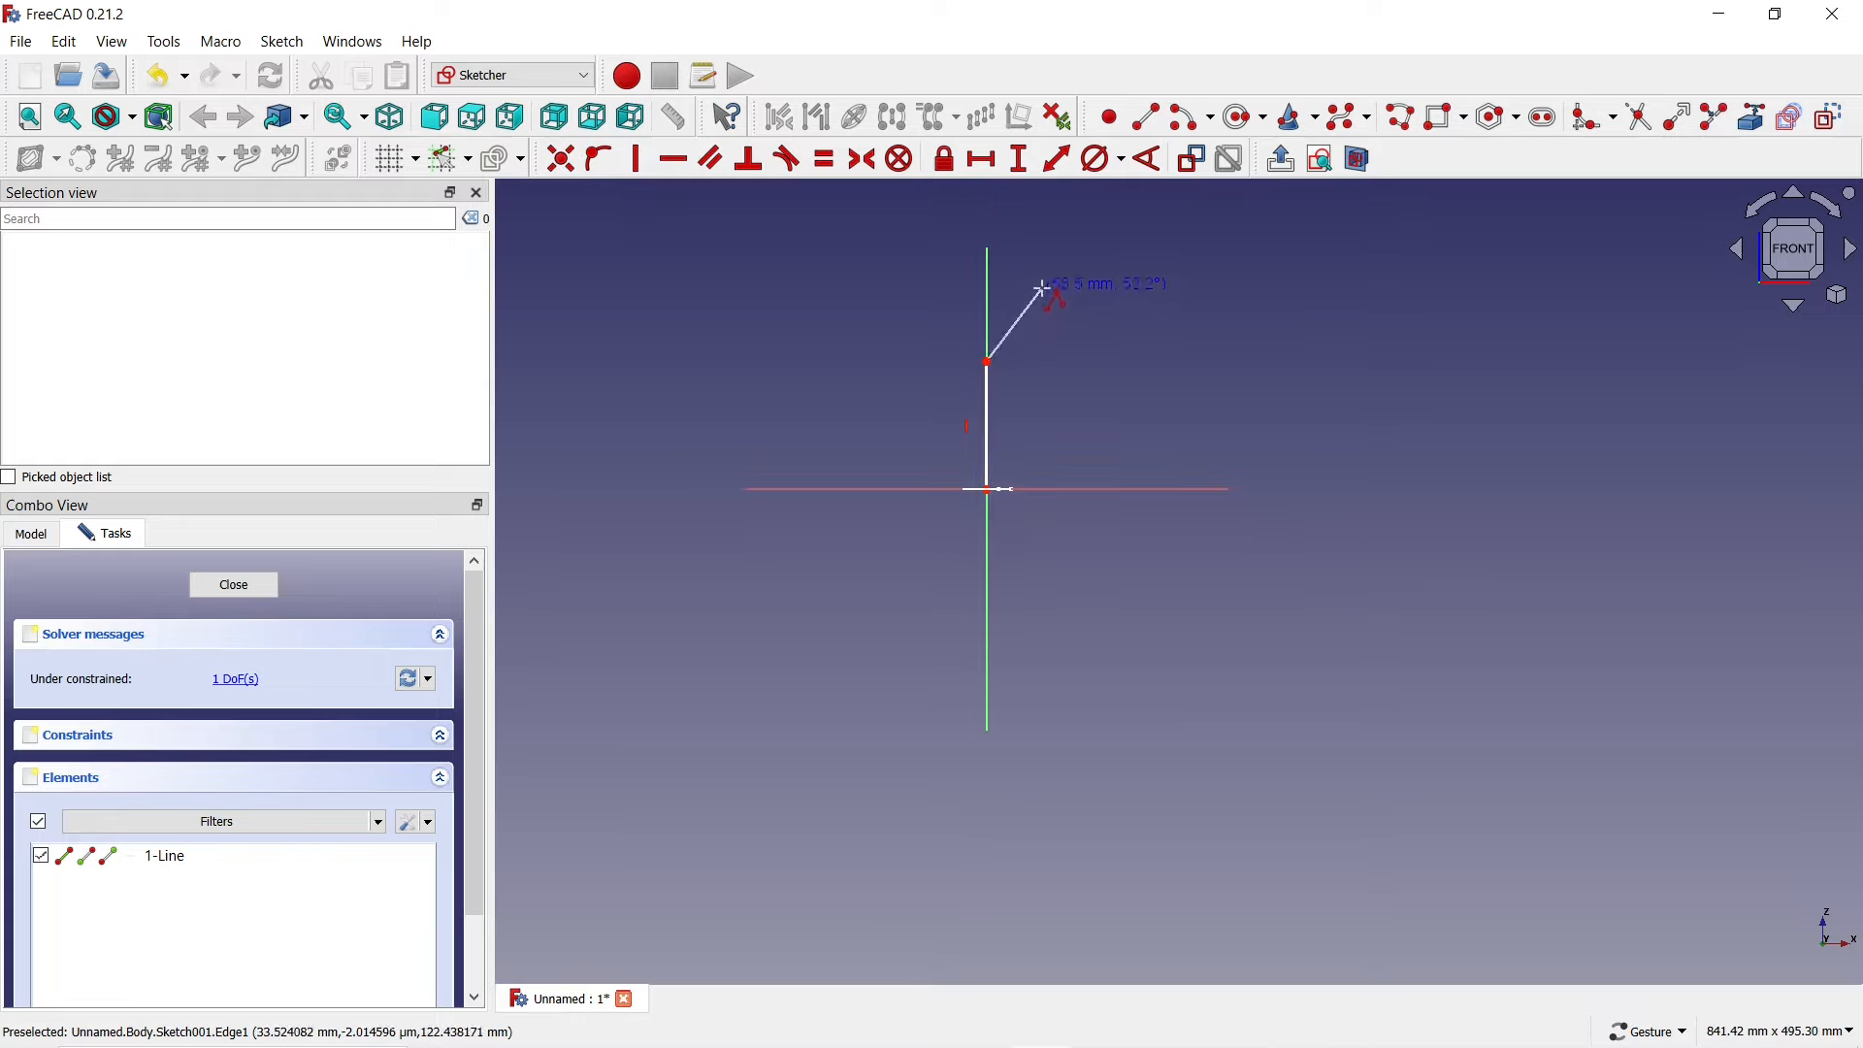
pyautogui.press('m')
pyautogui.press('m')
pyautogui.press('m')
pyautogui.press('m')
pyautogui.press('m')
pyautogui.press('m')
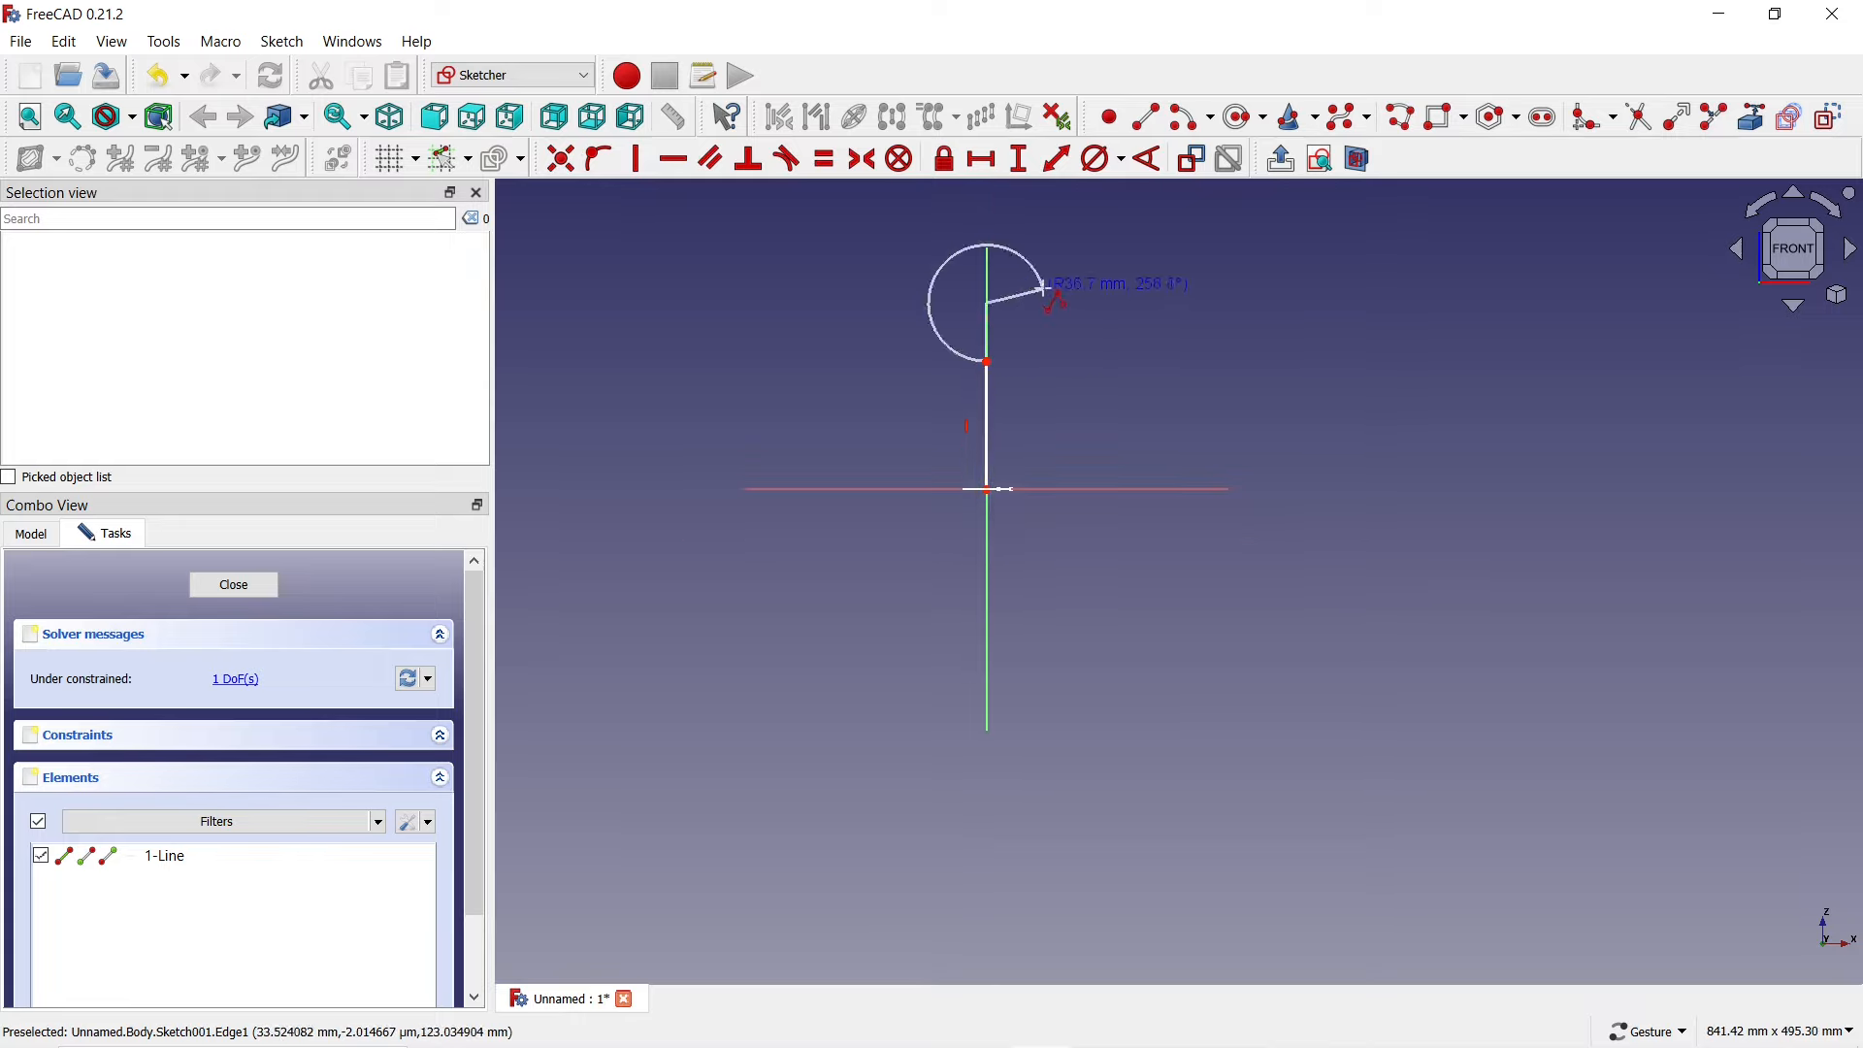
pyautogui.press('m')
pyautogui.press('m')
pyautogui.press('m')
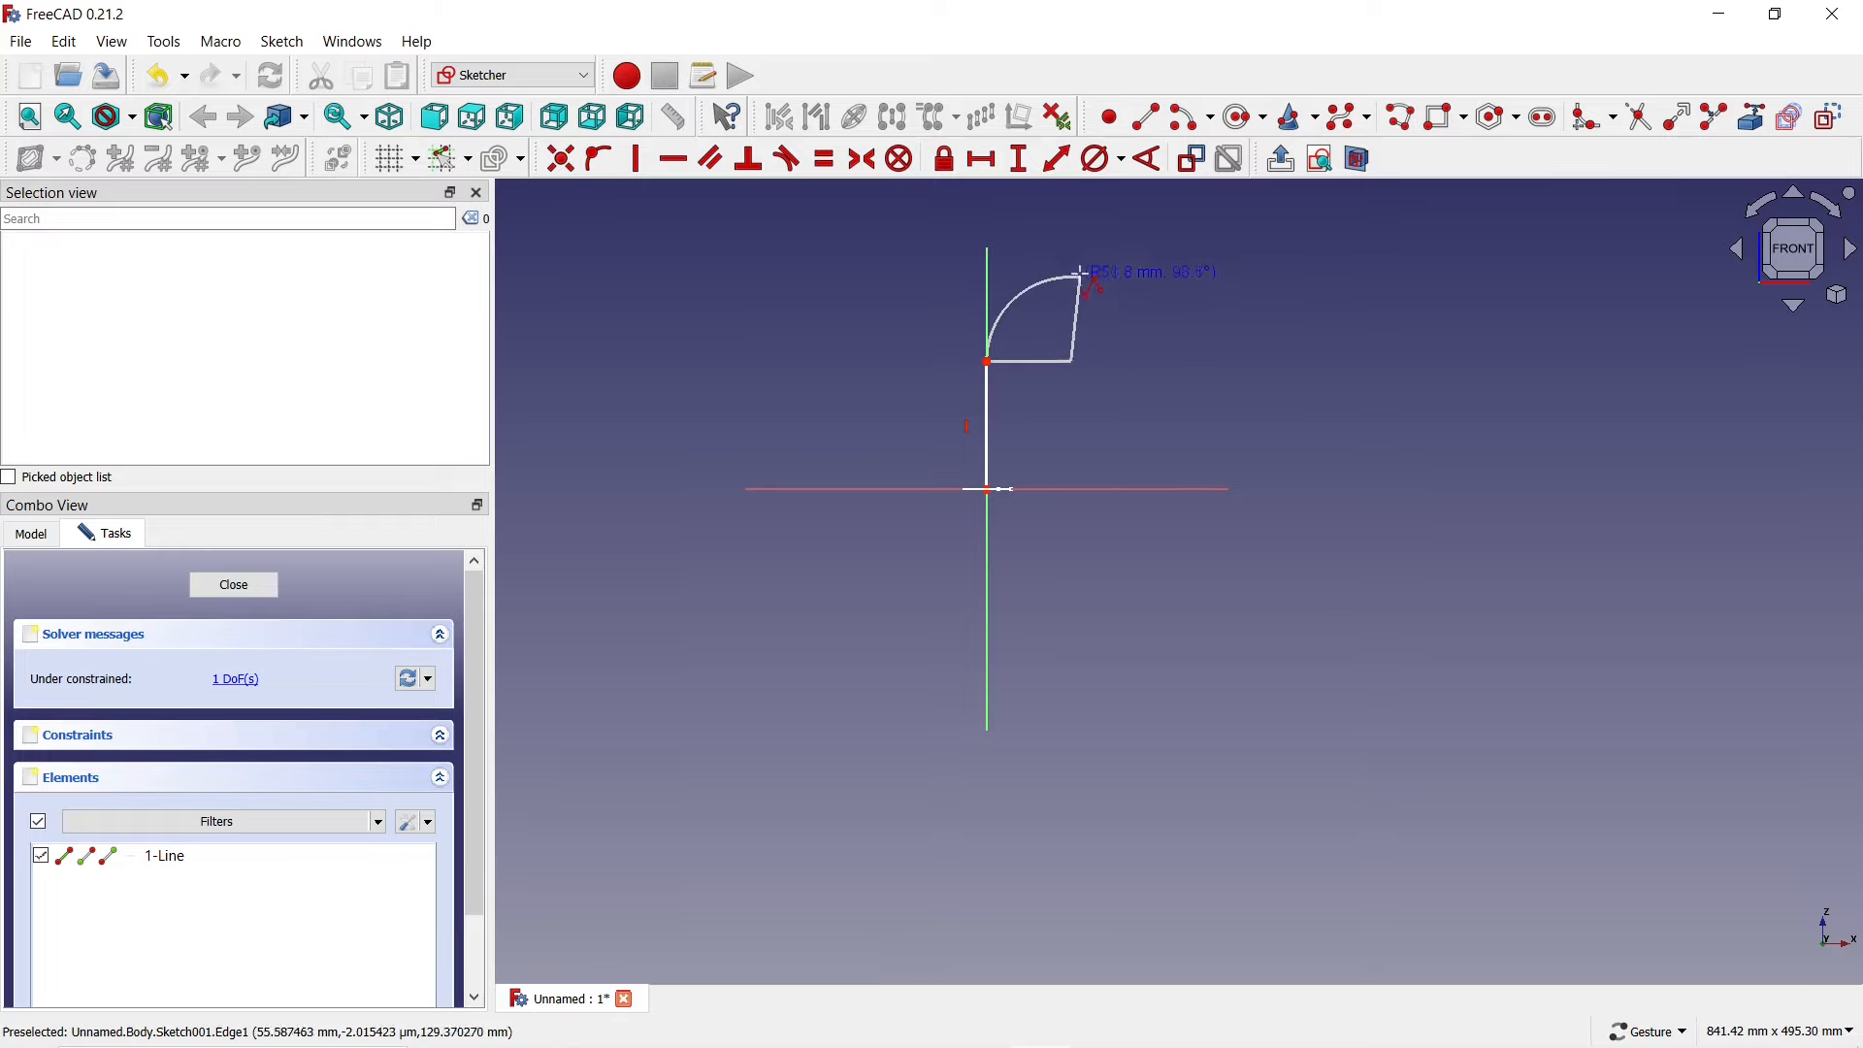
pyautogui.click(1131, 236)
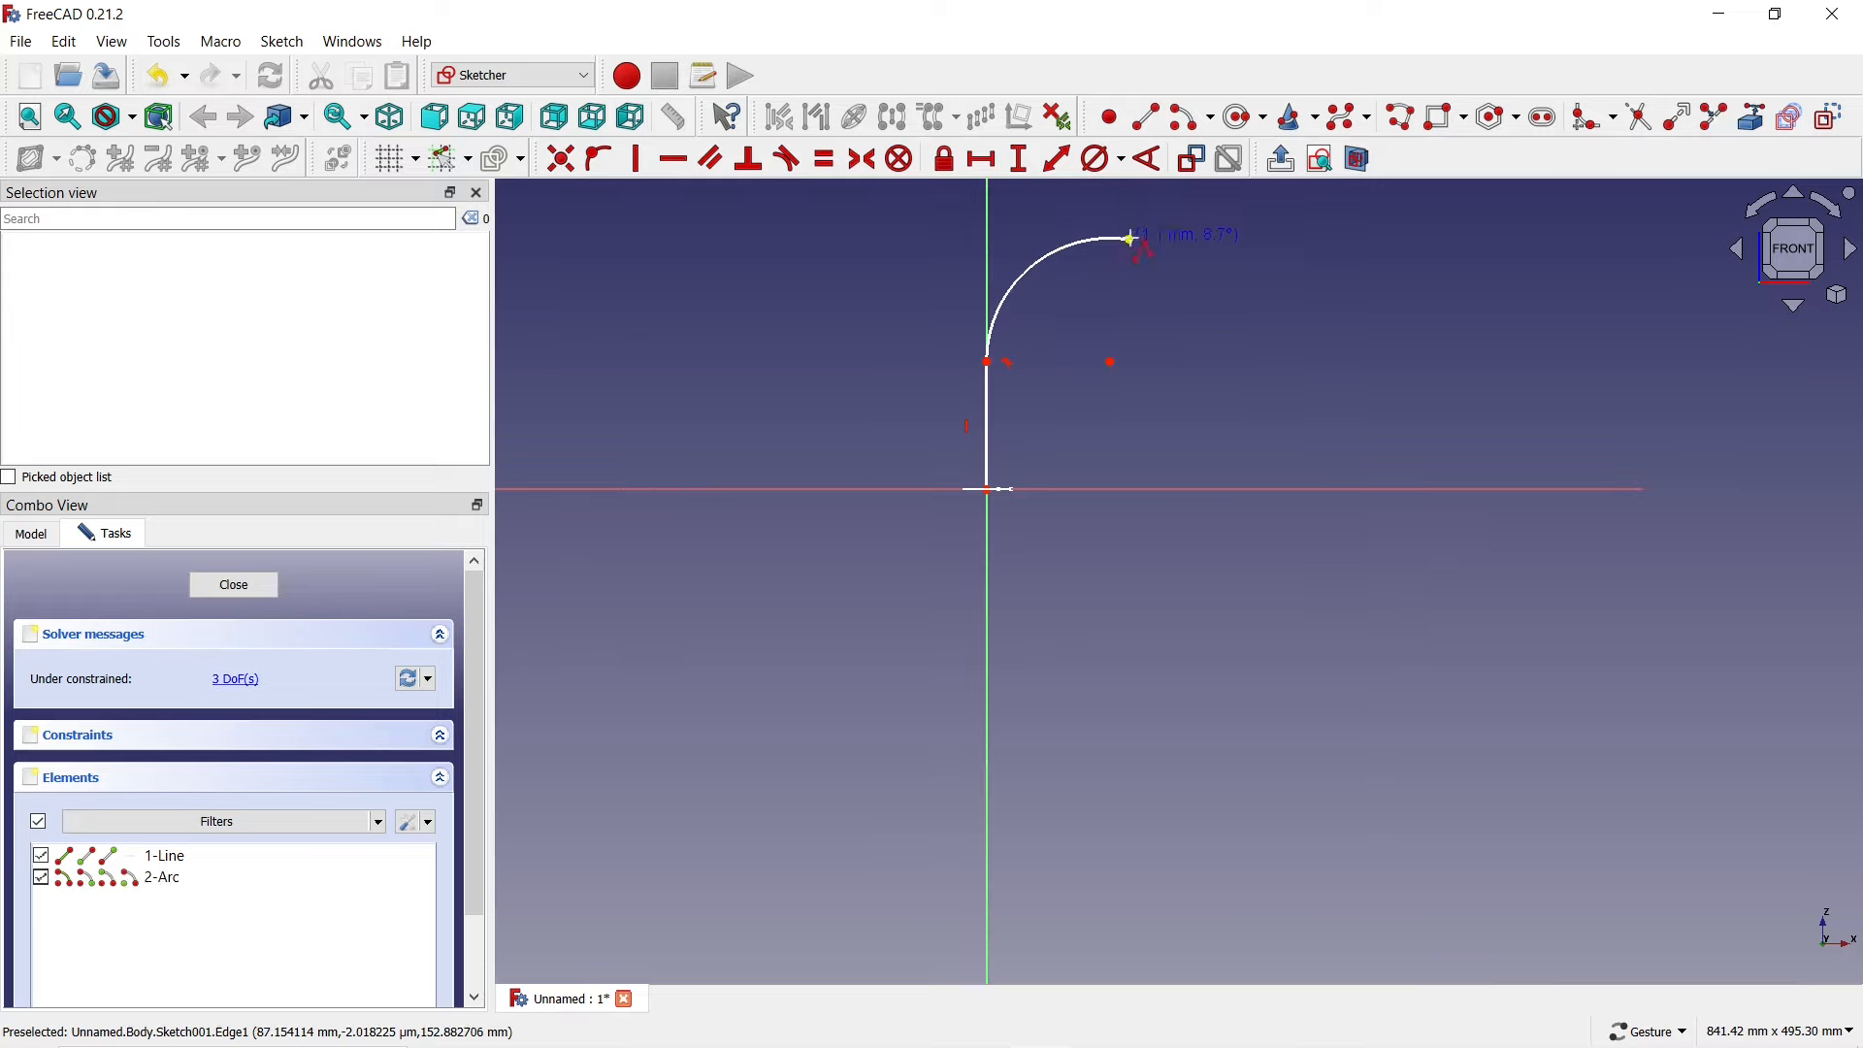
# - Add a second tangent arc of about 230 mm radius that curves upward from the first arc's end, and finish the polyline
pyautogui.scroll(-3, 1193, 270)
pyautogui.scroll(-2, 1193, 269)
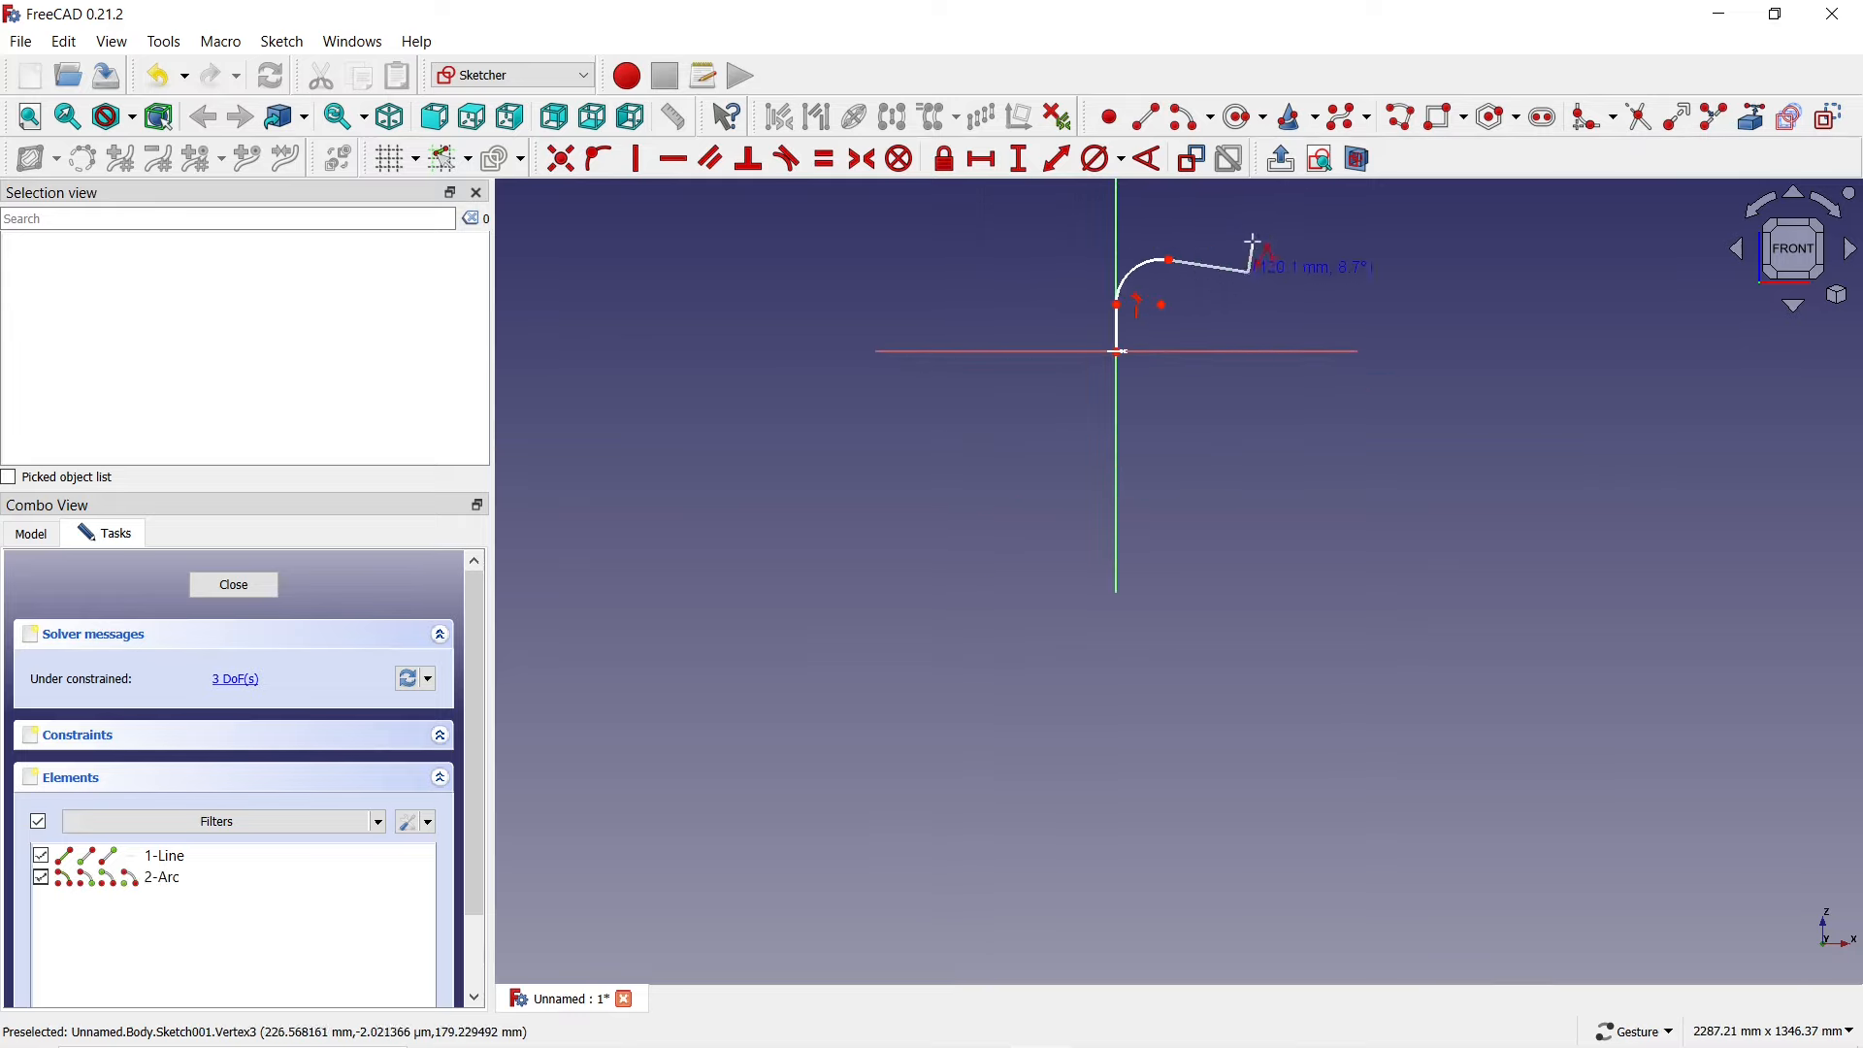
pyautogui.press('m')
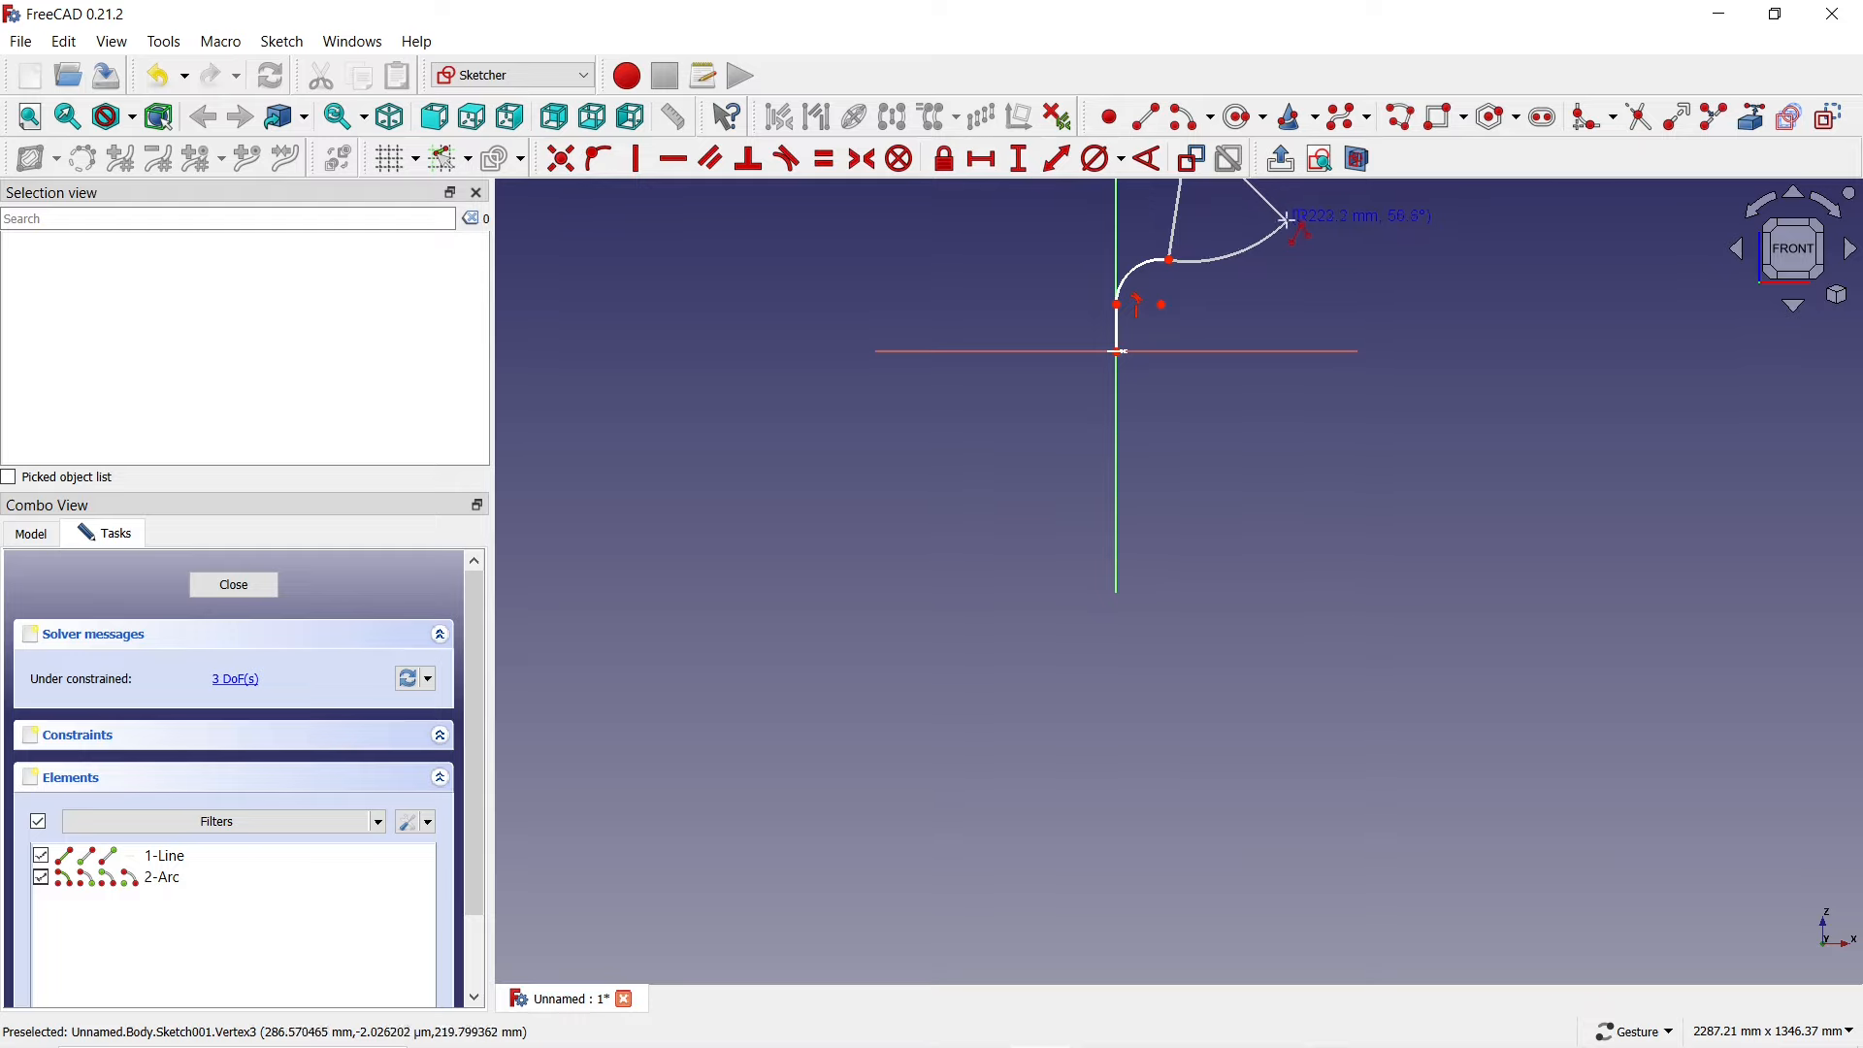
pyautogui.click(1288, 221)
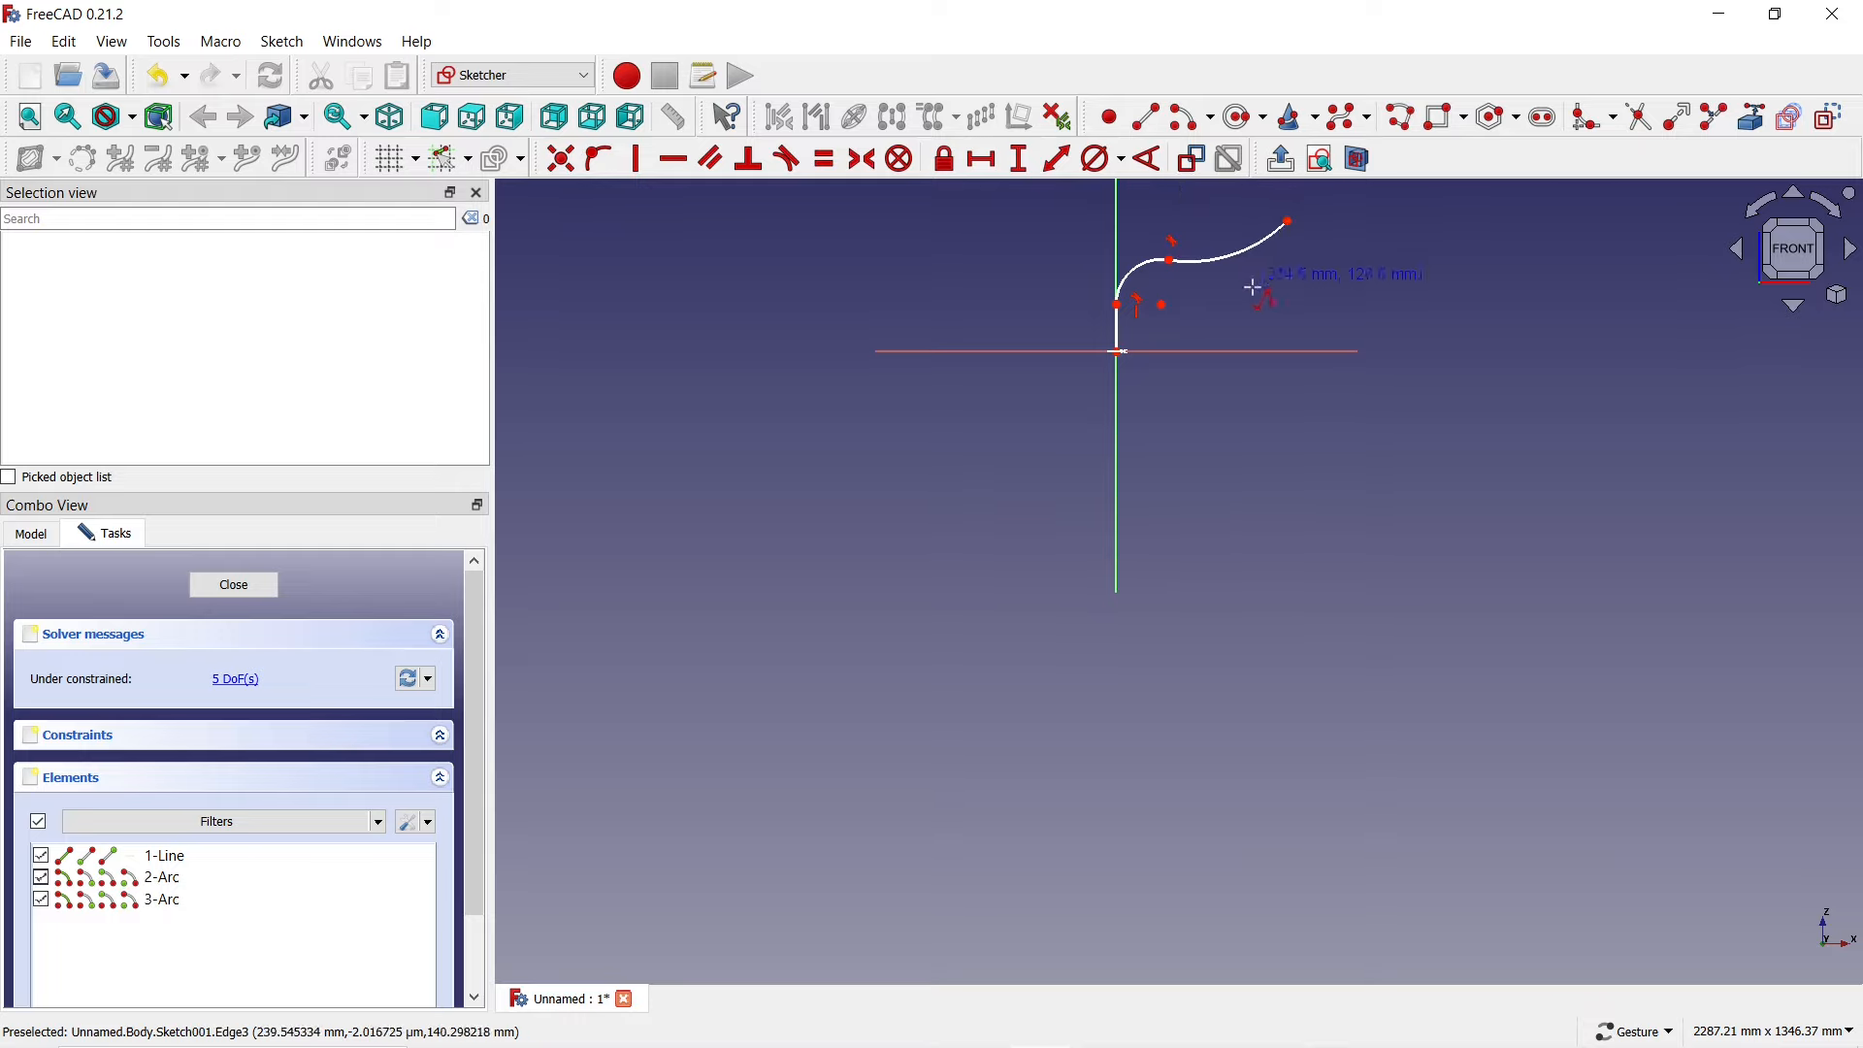
pyautogui.press('Escape')
pyautogui.scroll(-3, 1197, 390)
pyautogui.scroll(5, 1219, 280)
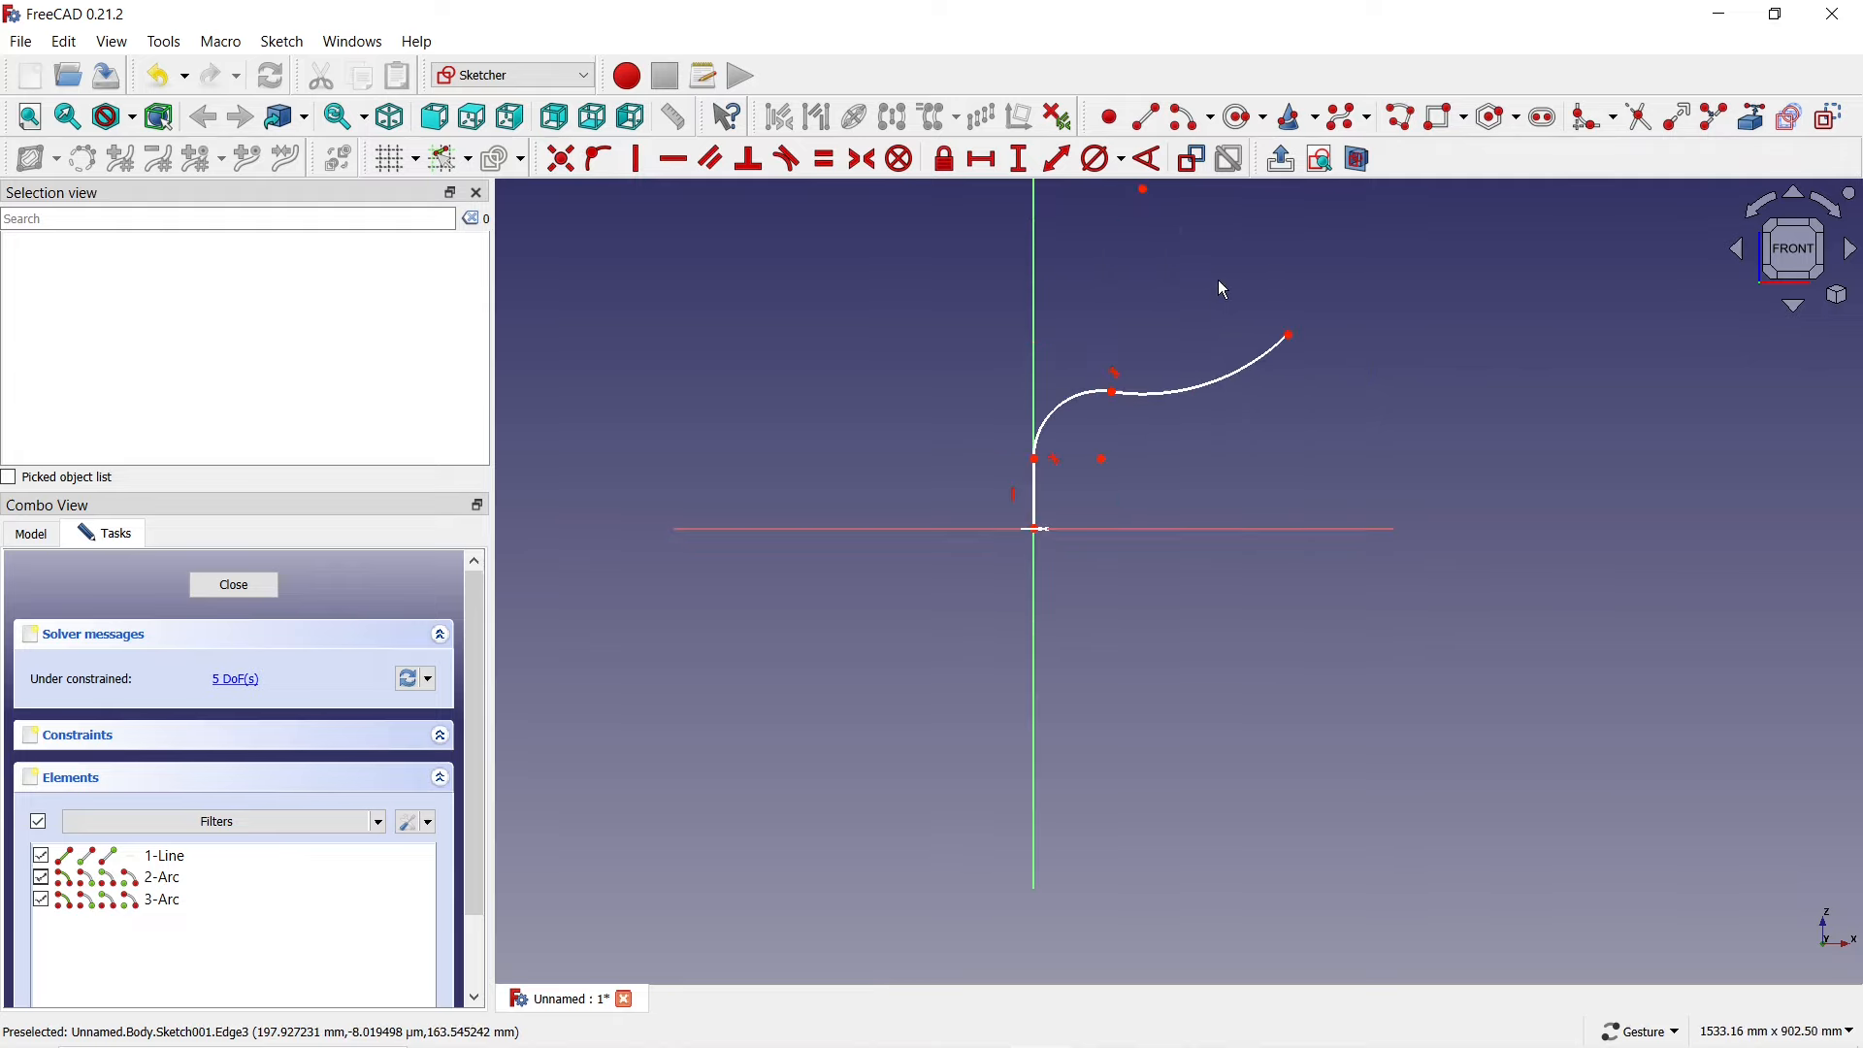
# - Constrain the first arc's diameter to 150 mm and the second arc's diameter to 450 mm
pyautogui.click(1104, 161)
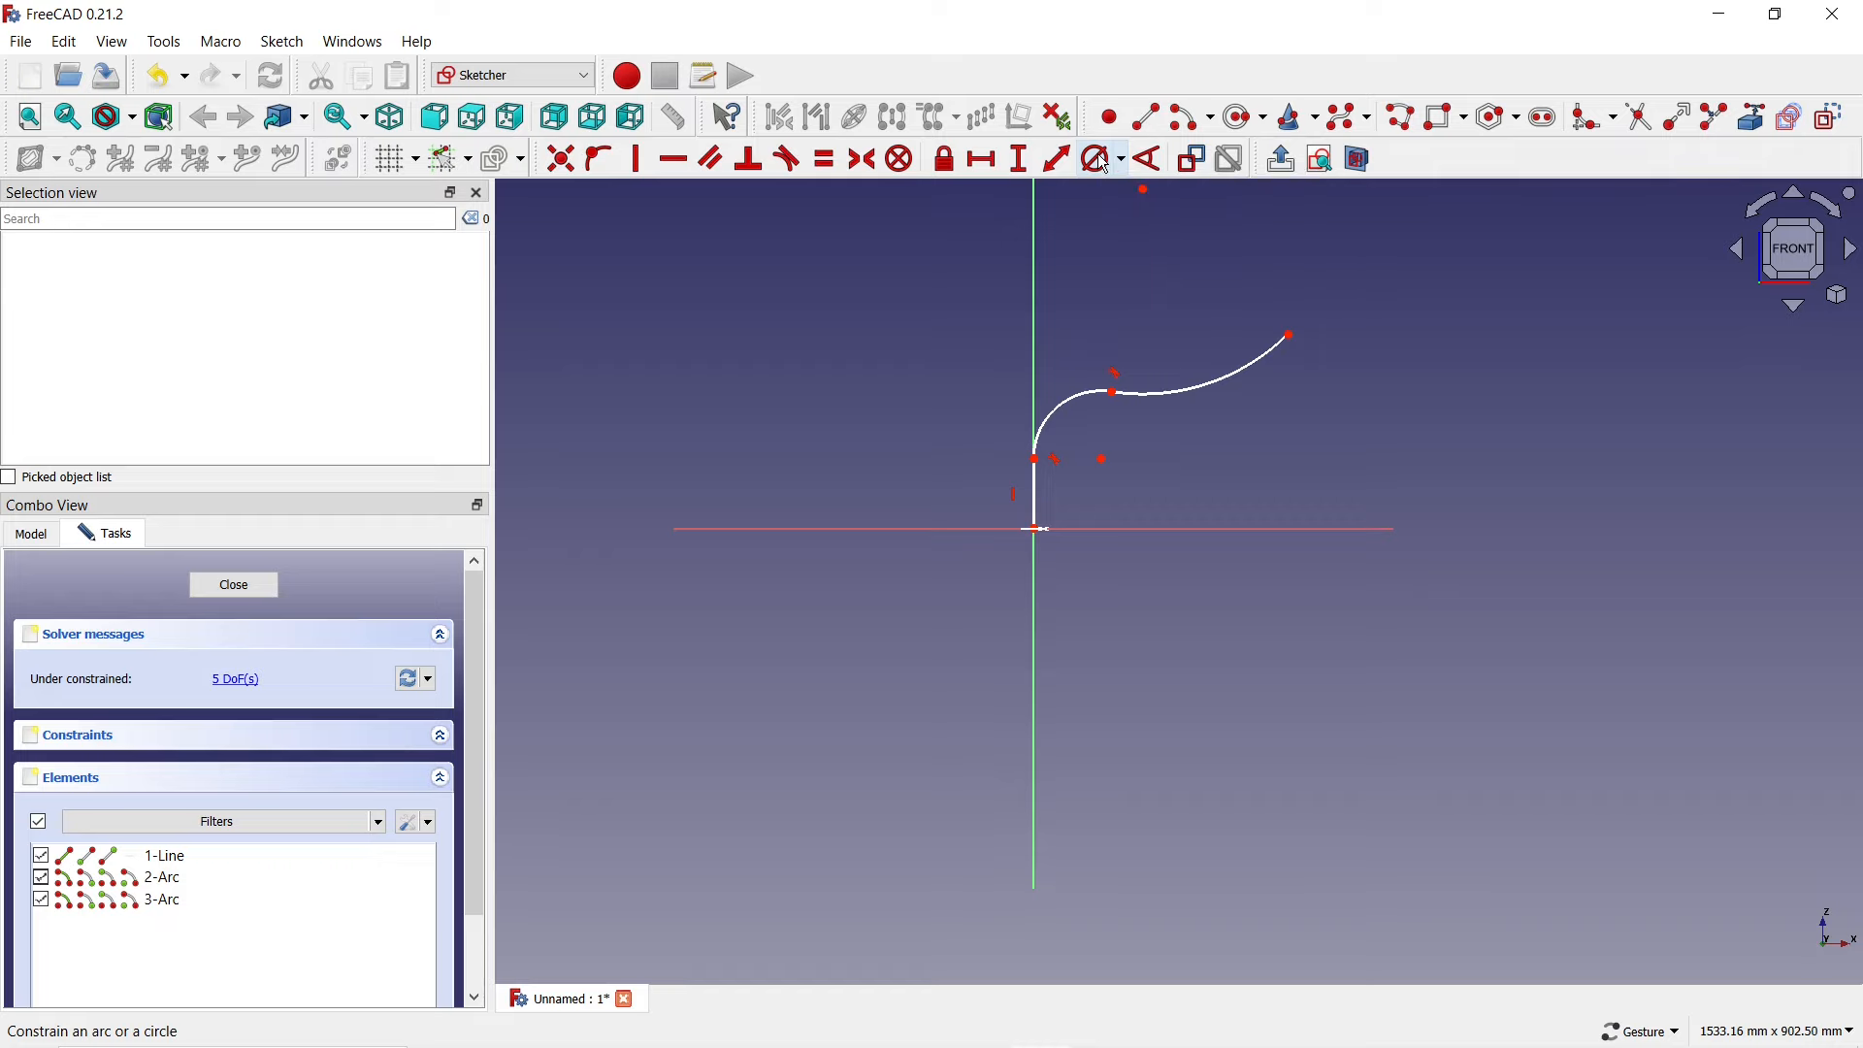
pyautogui.click(1079, 395)
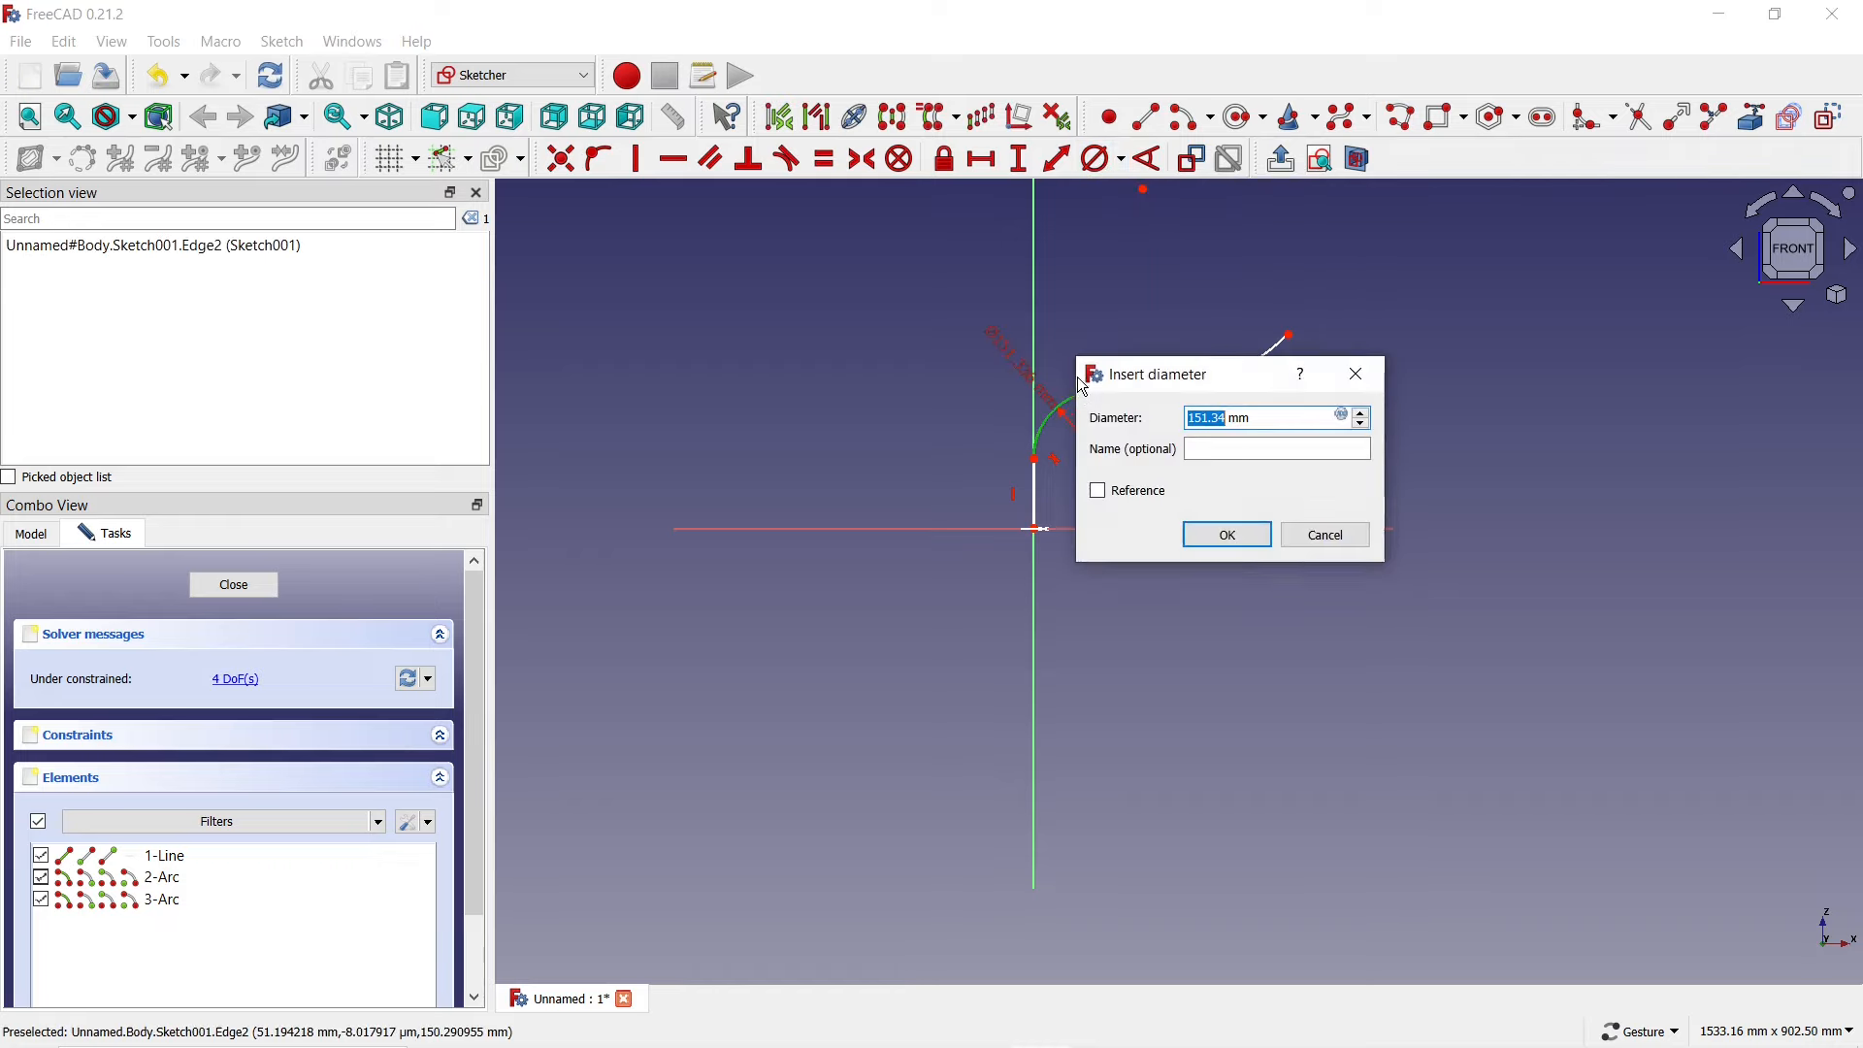
pyautogui.write('150')
pyautogui.press('Return')
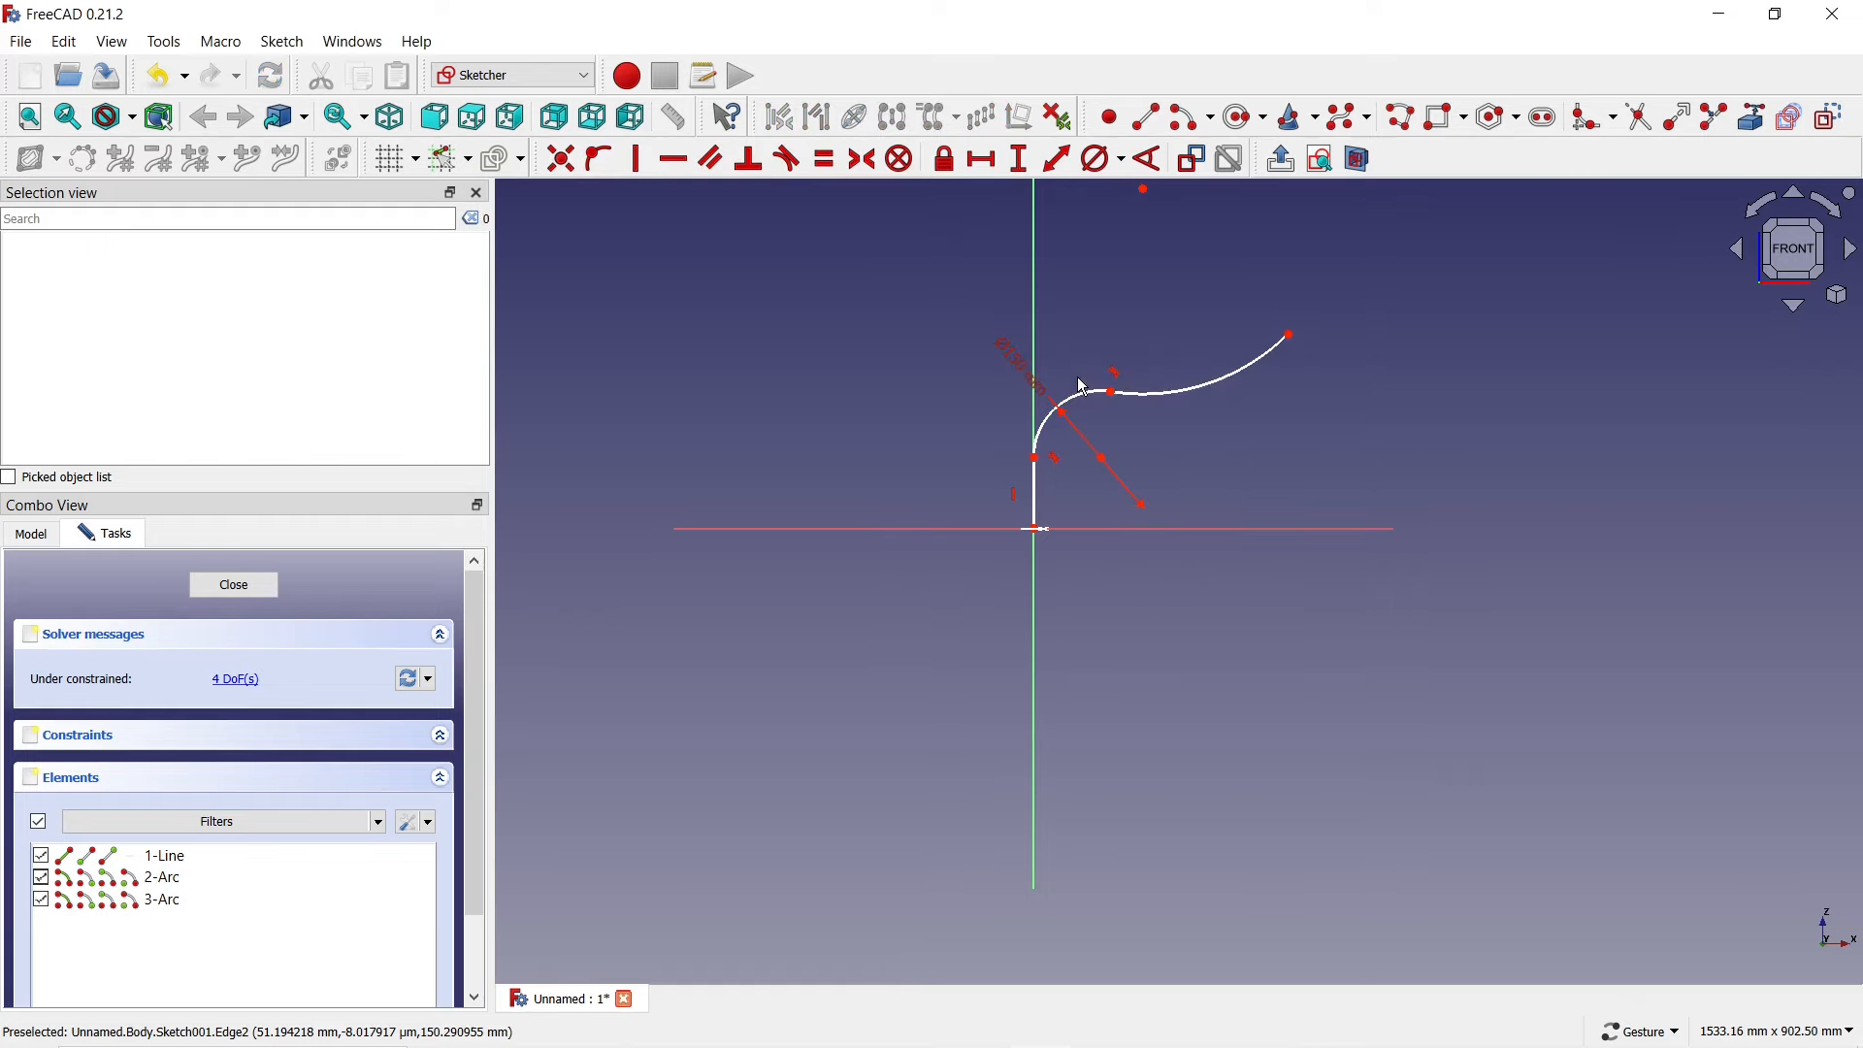
pyautogui.click(1159, 394)
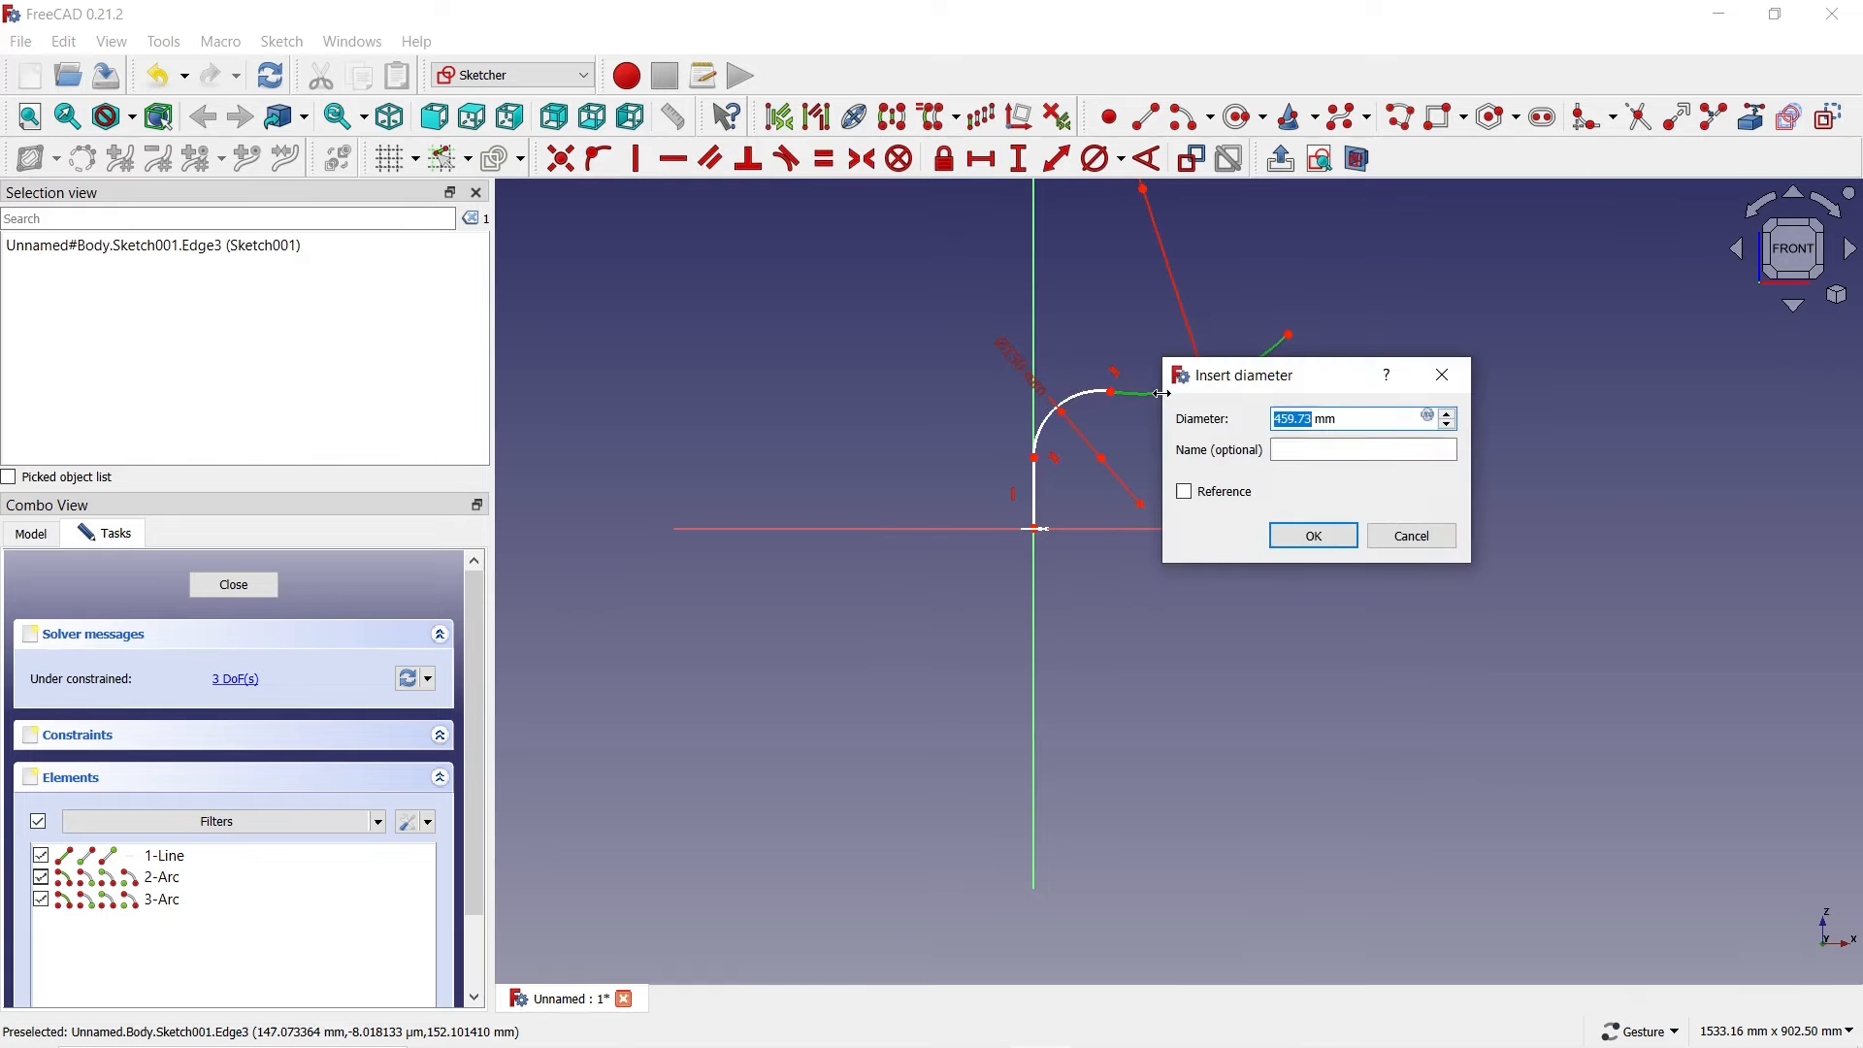
pyautogui.write('450')
pyautogui.press('Return')
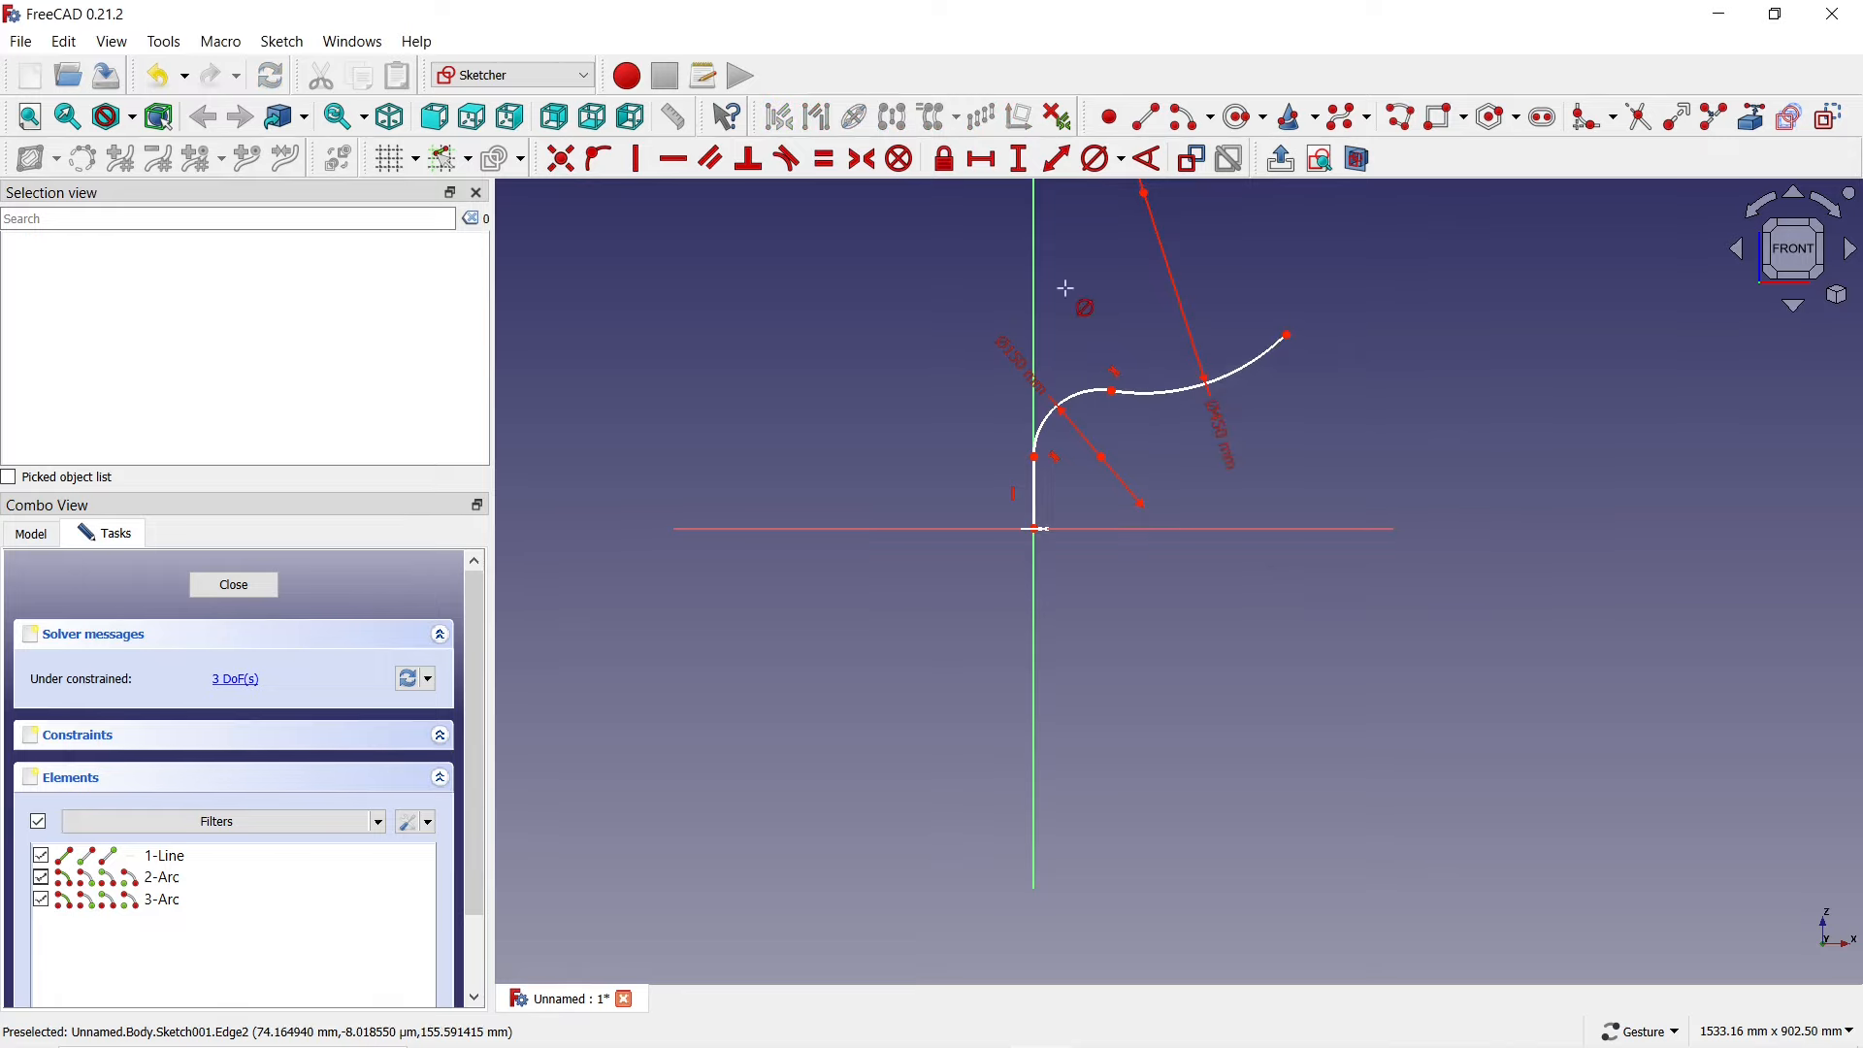
# - Constrain the vertical line's length to 80 mm with a vertical distance
pyautogui.click(1028, 163)
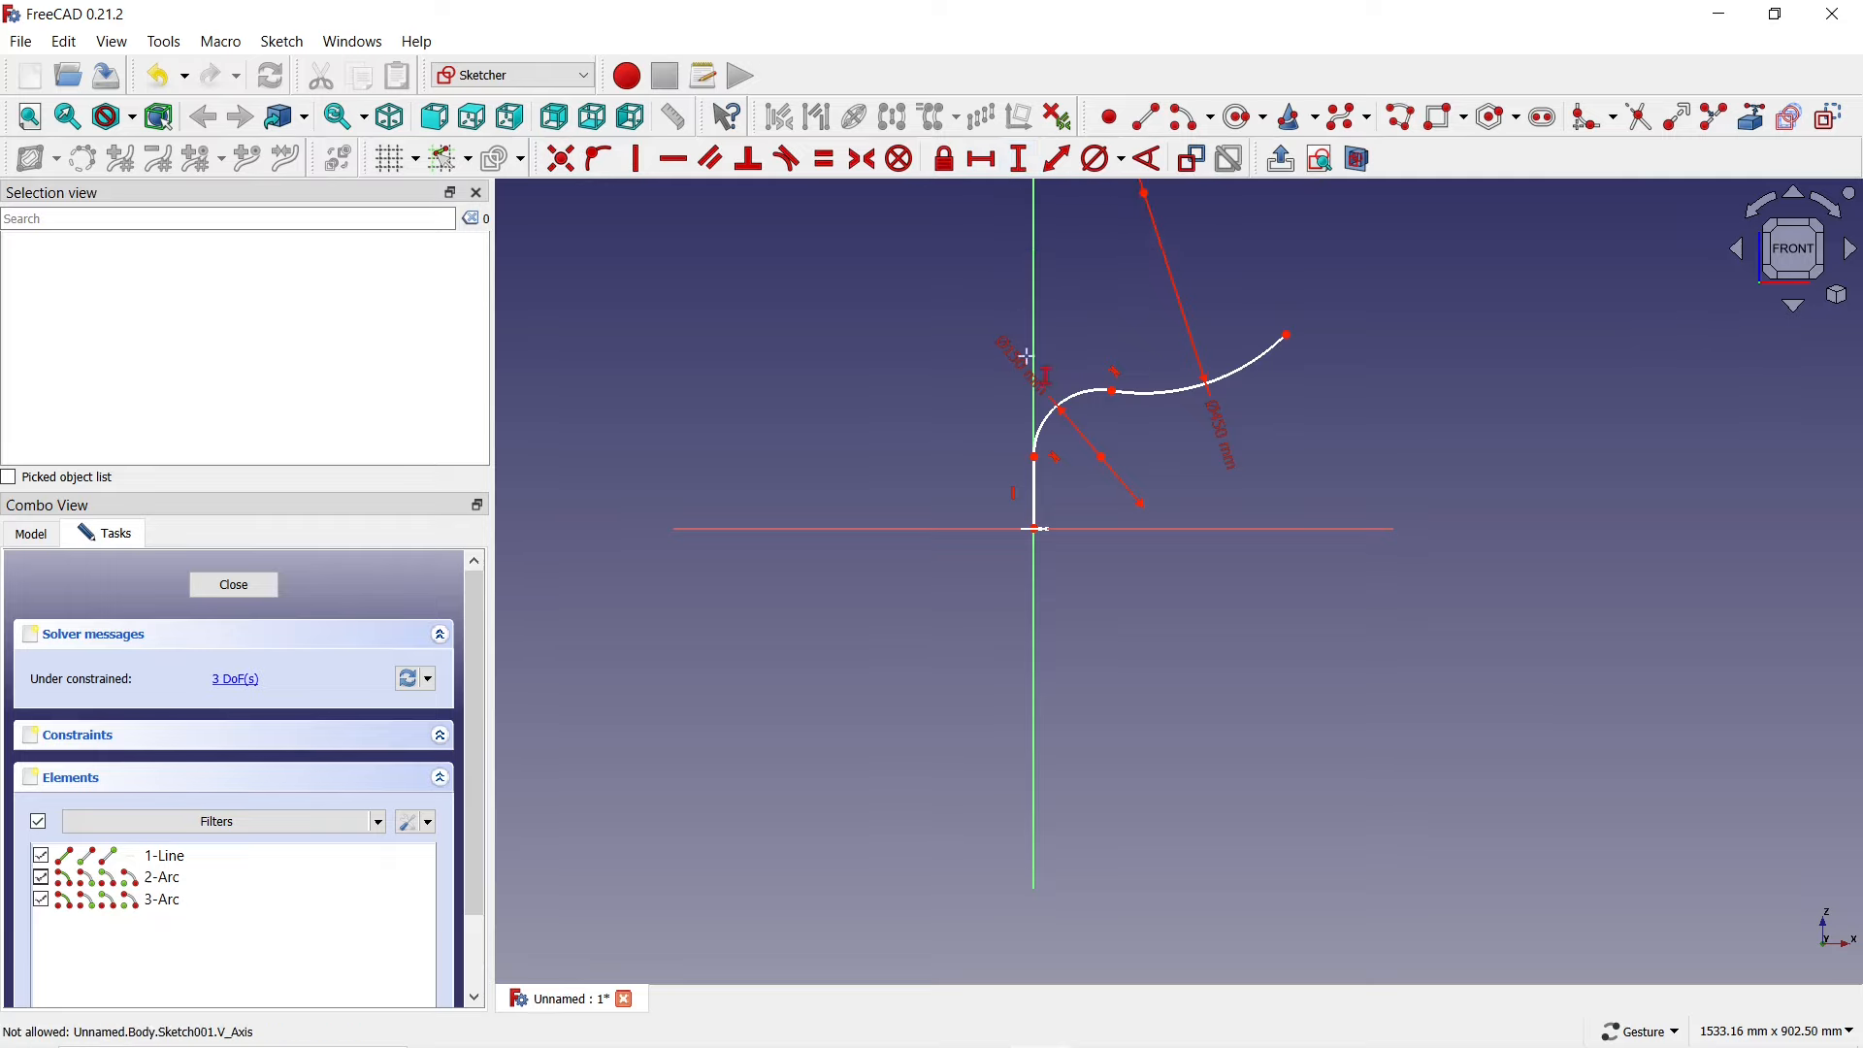
pyautogui.click(1035, 486)
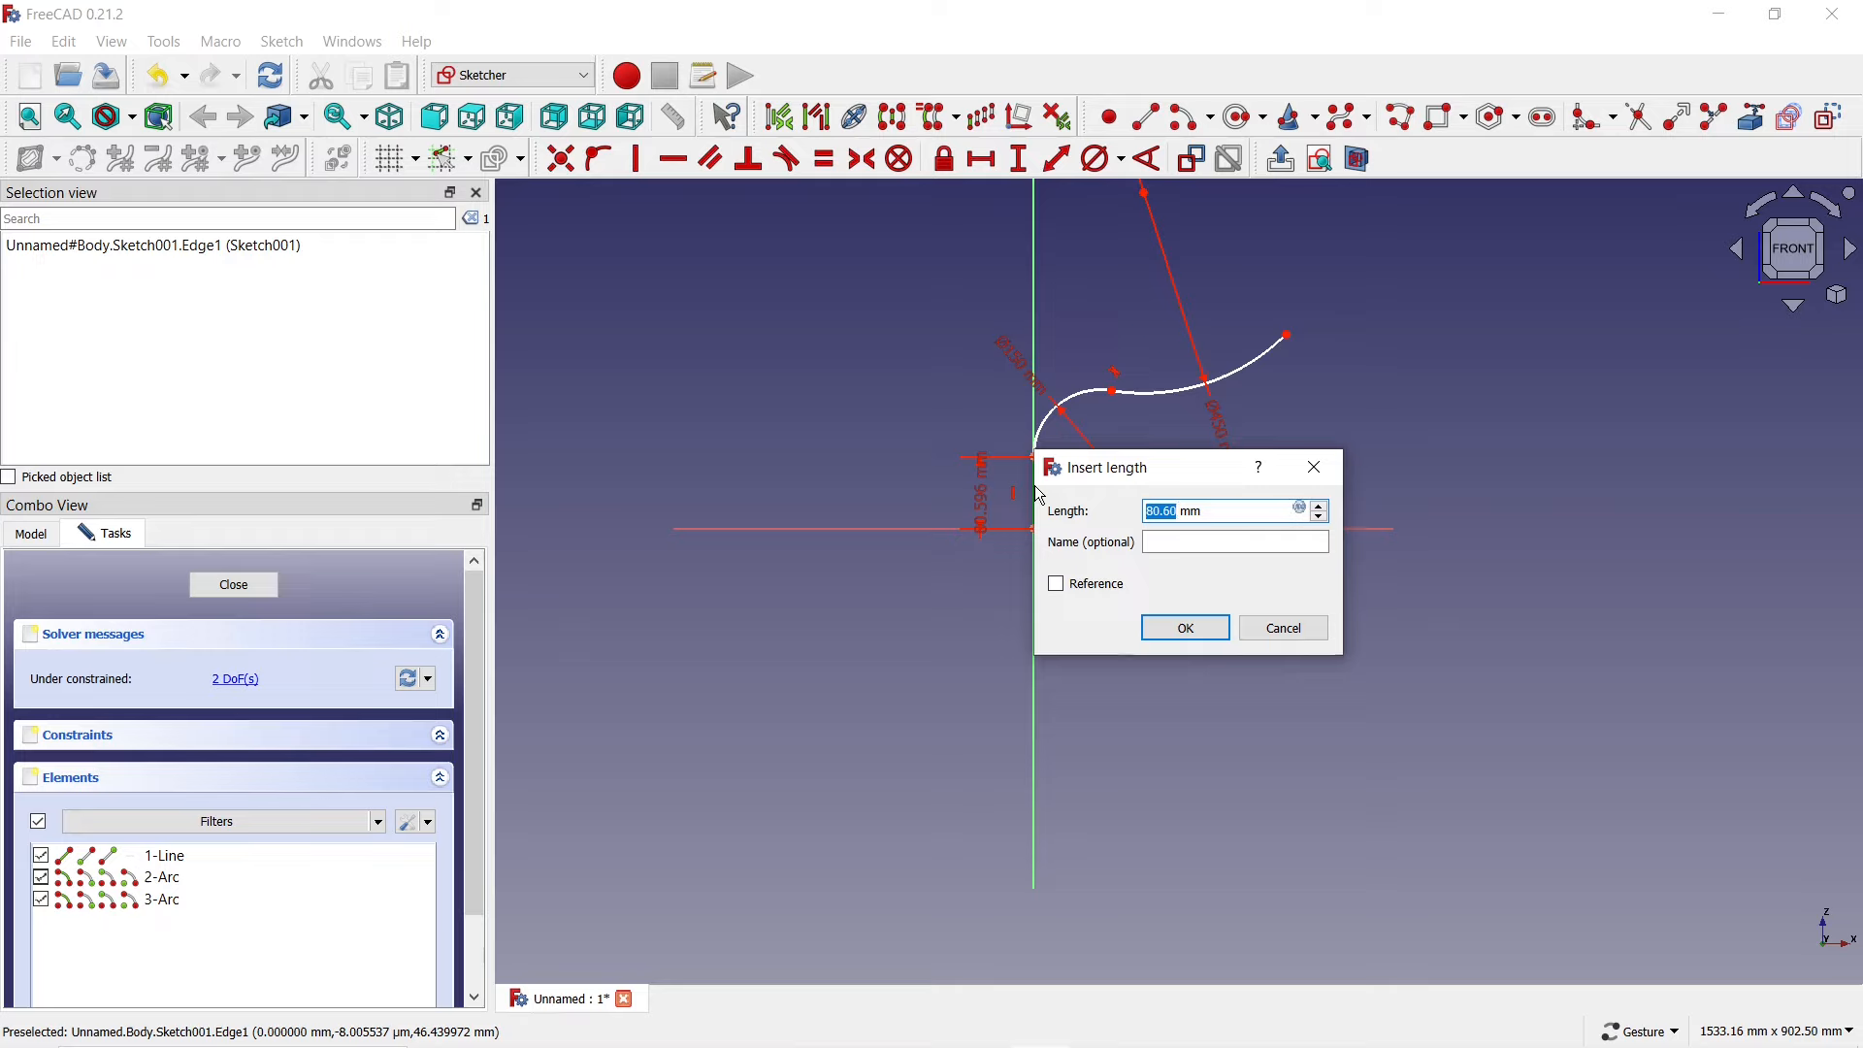
pyautogui.write('60')
pyautogui.press('Return')
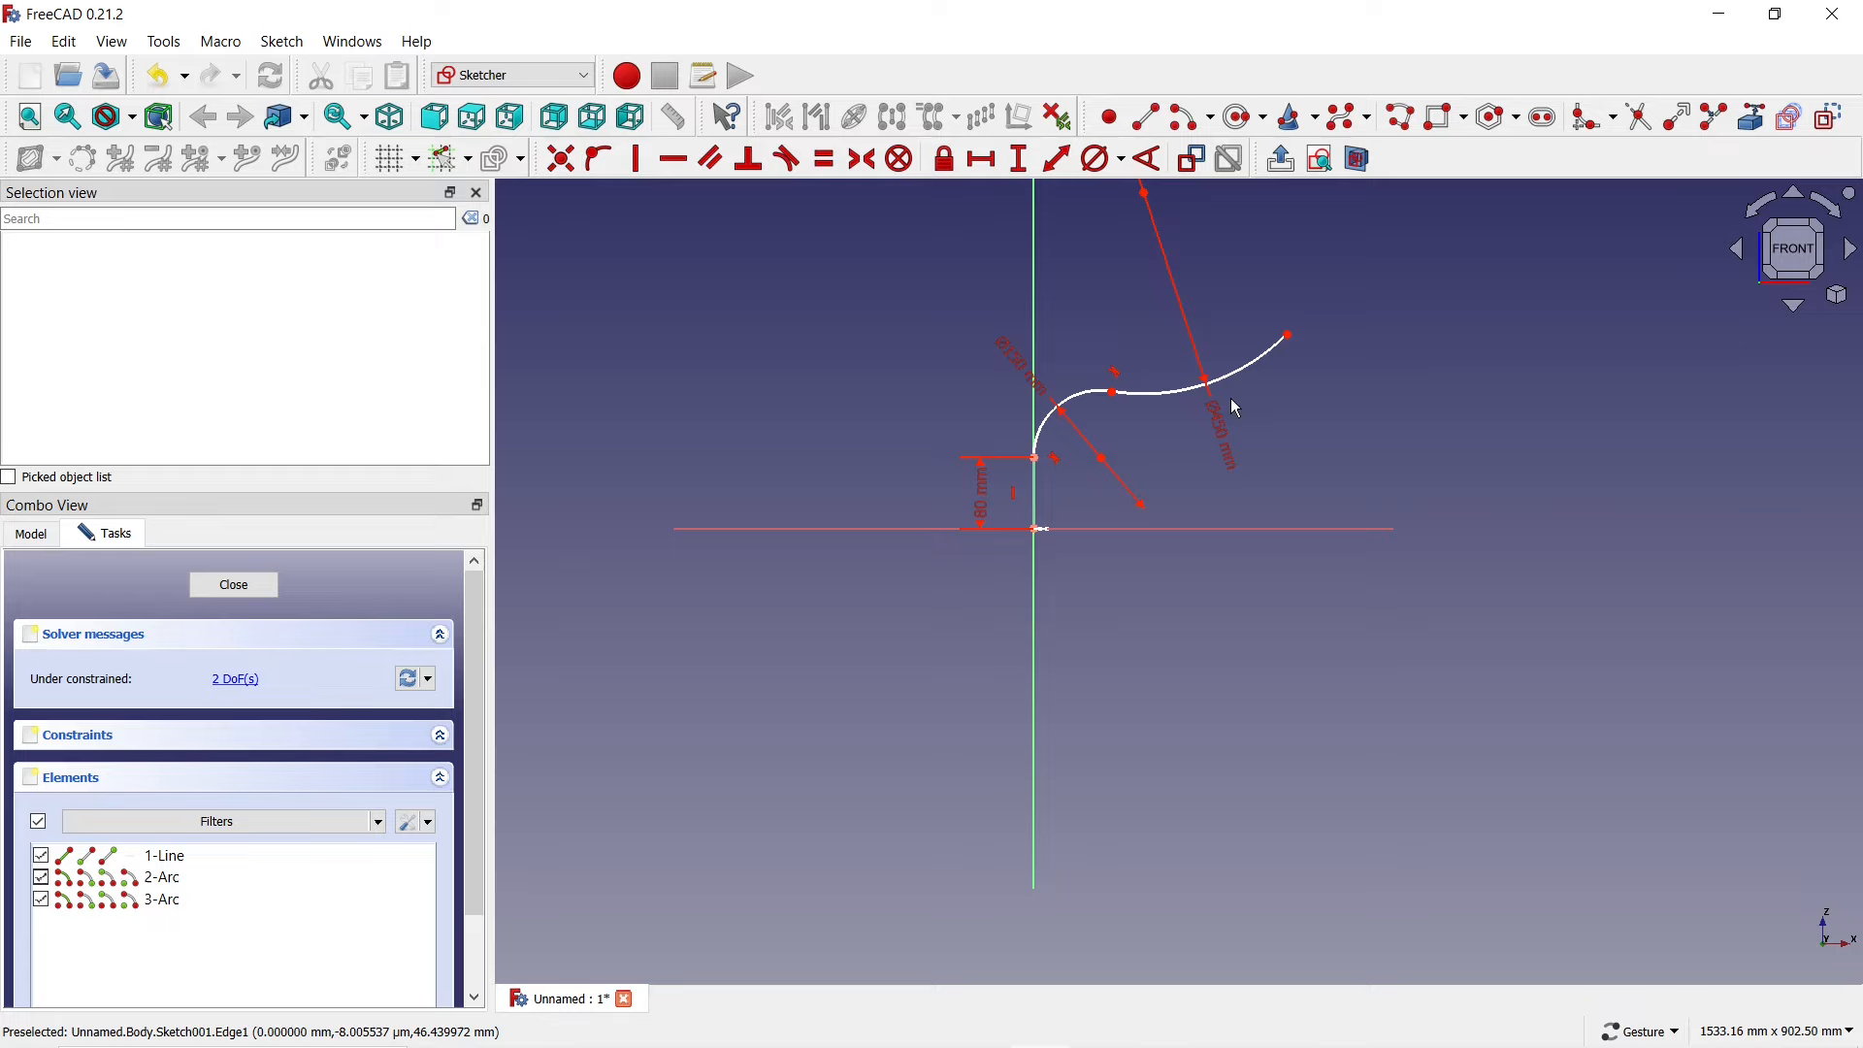
# - Constrain the vertical distance from the path's start point to the second arc's free end to 200 mm and move that dimension clear of the curve
pyautogui.scroll(6, 1142, 440)
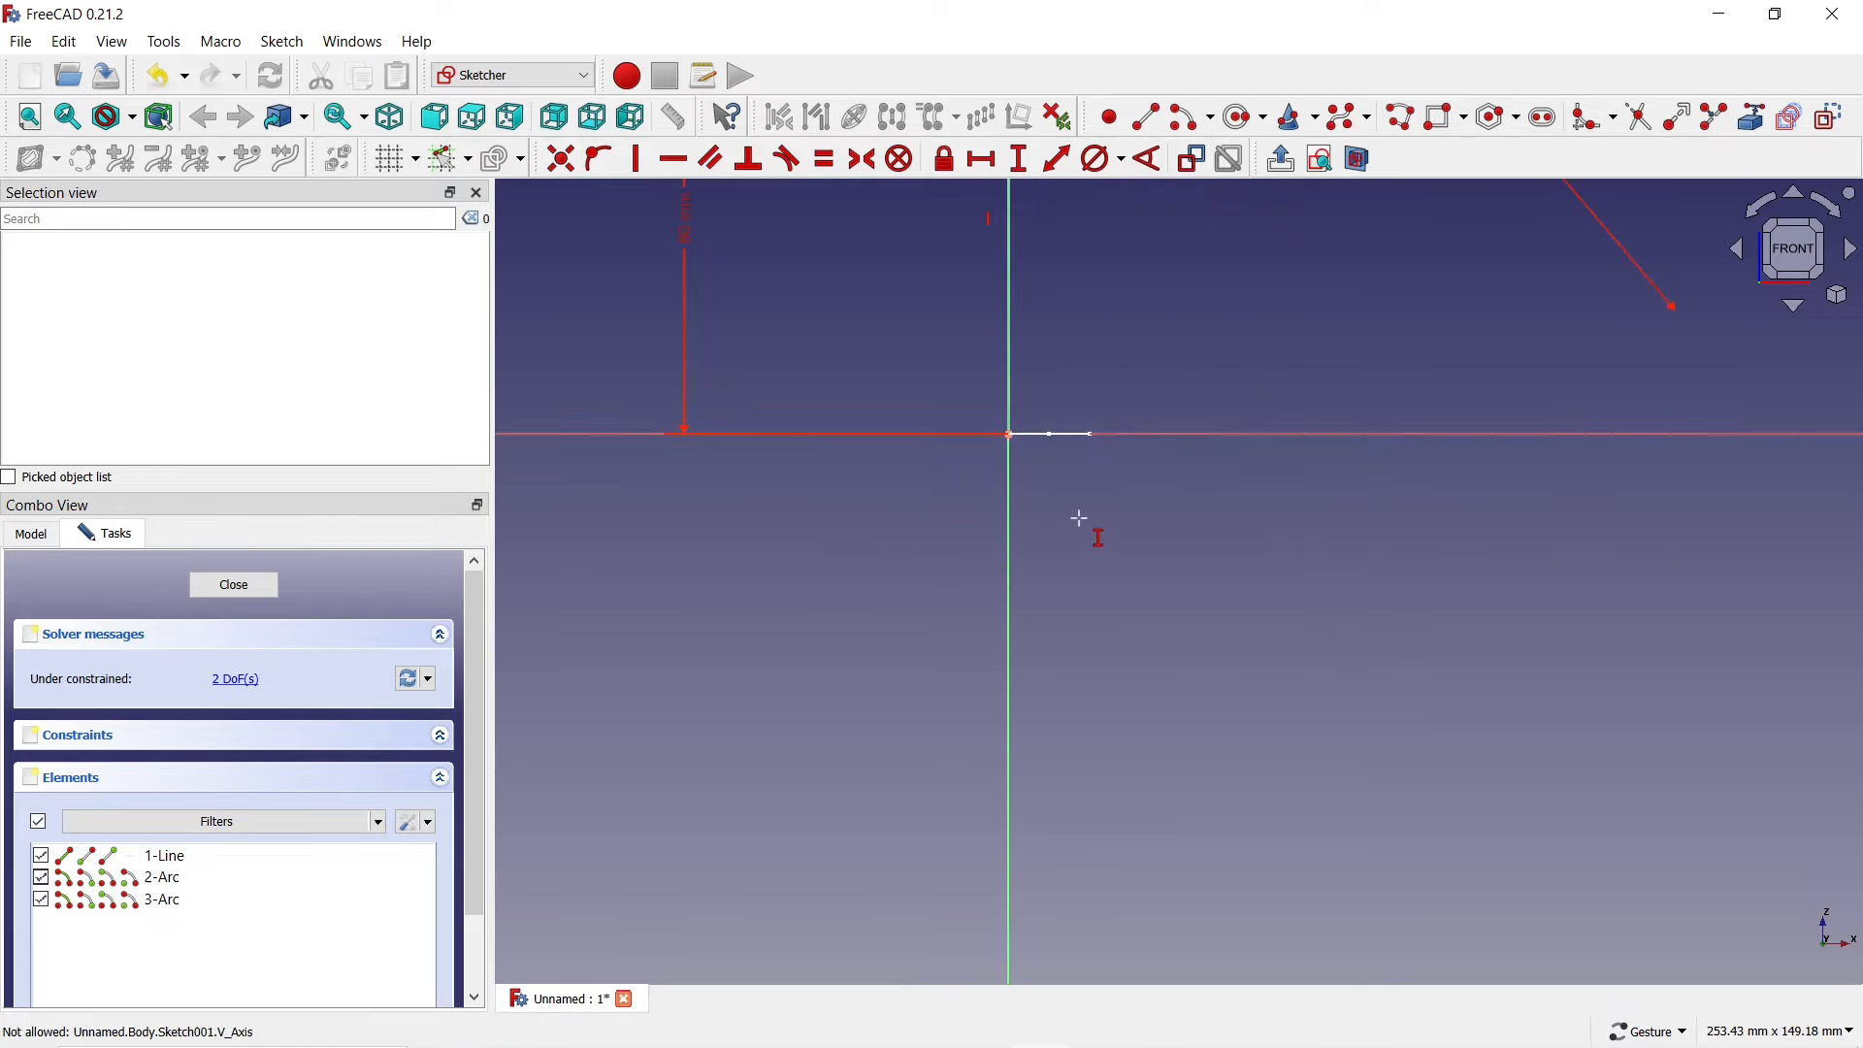
pyautogui.scroll(3, 1080, 520)
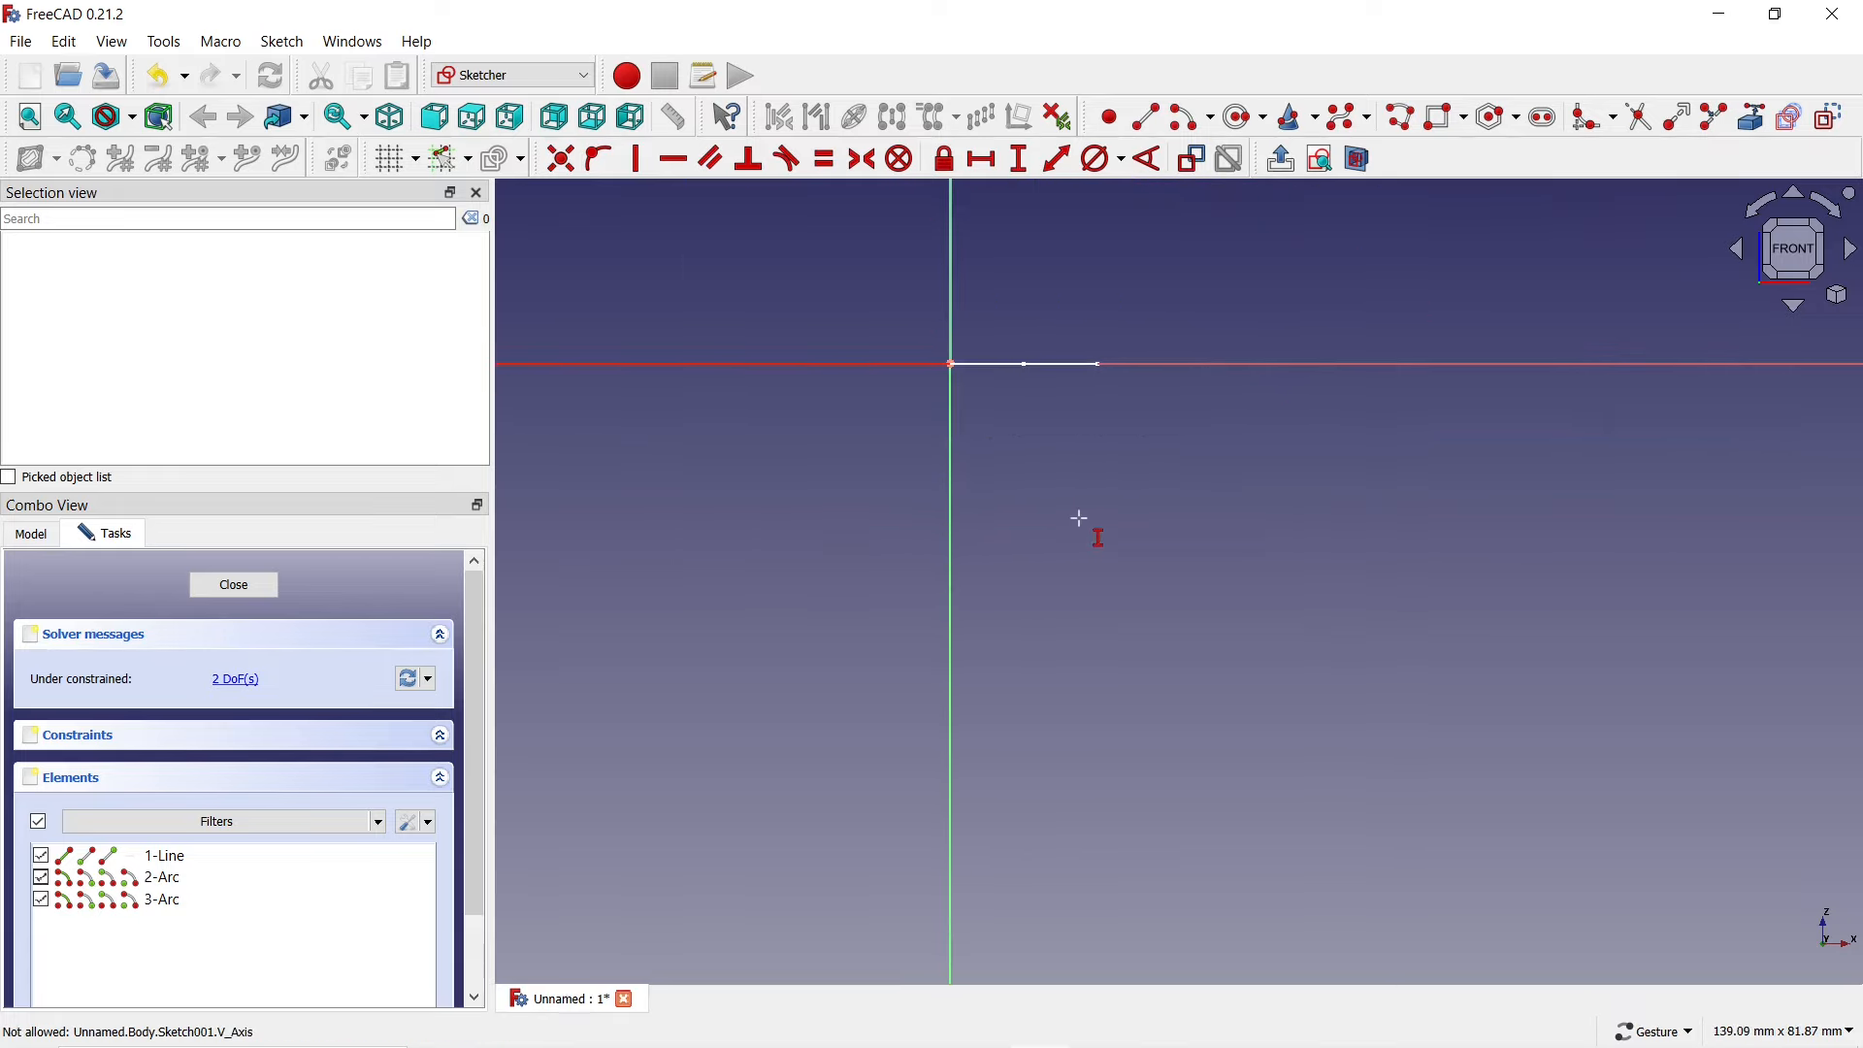
pyautogui.scroll(-8, 1079, 519)
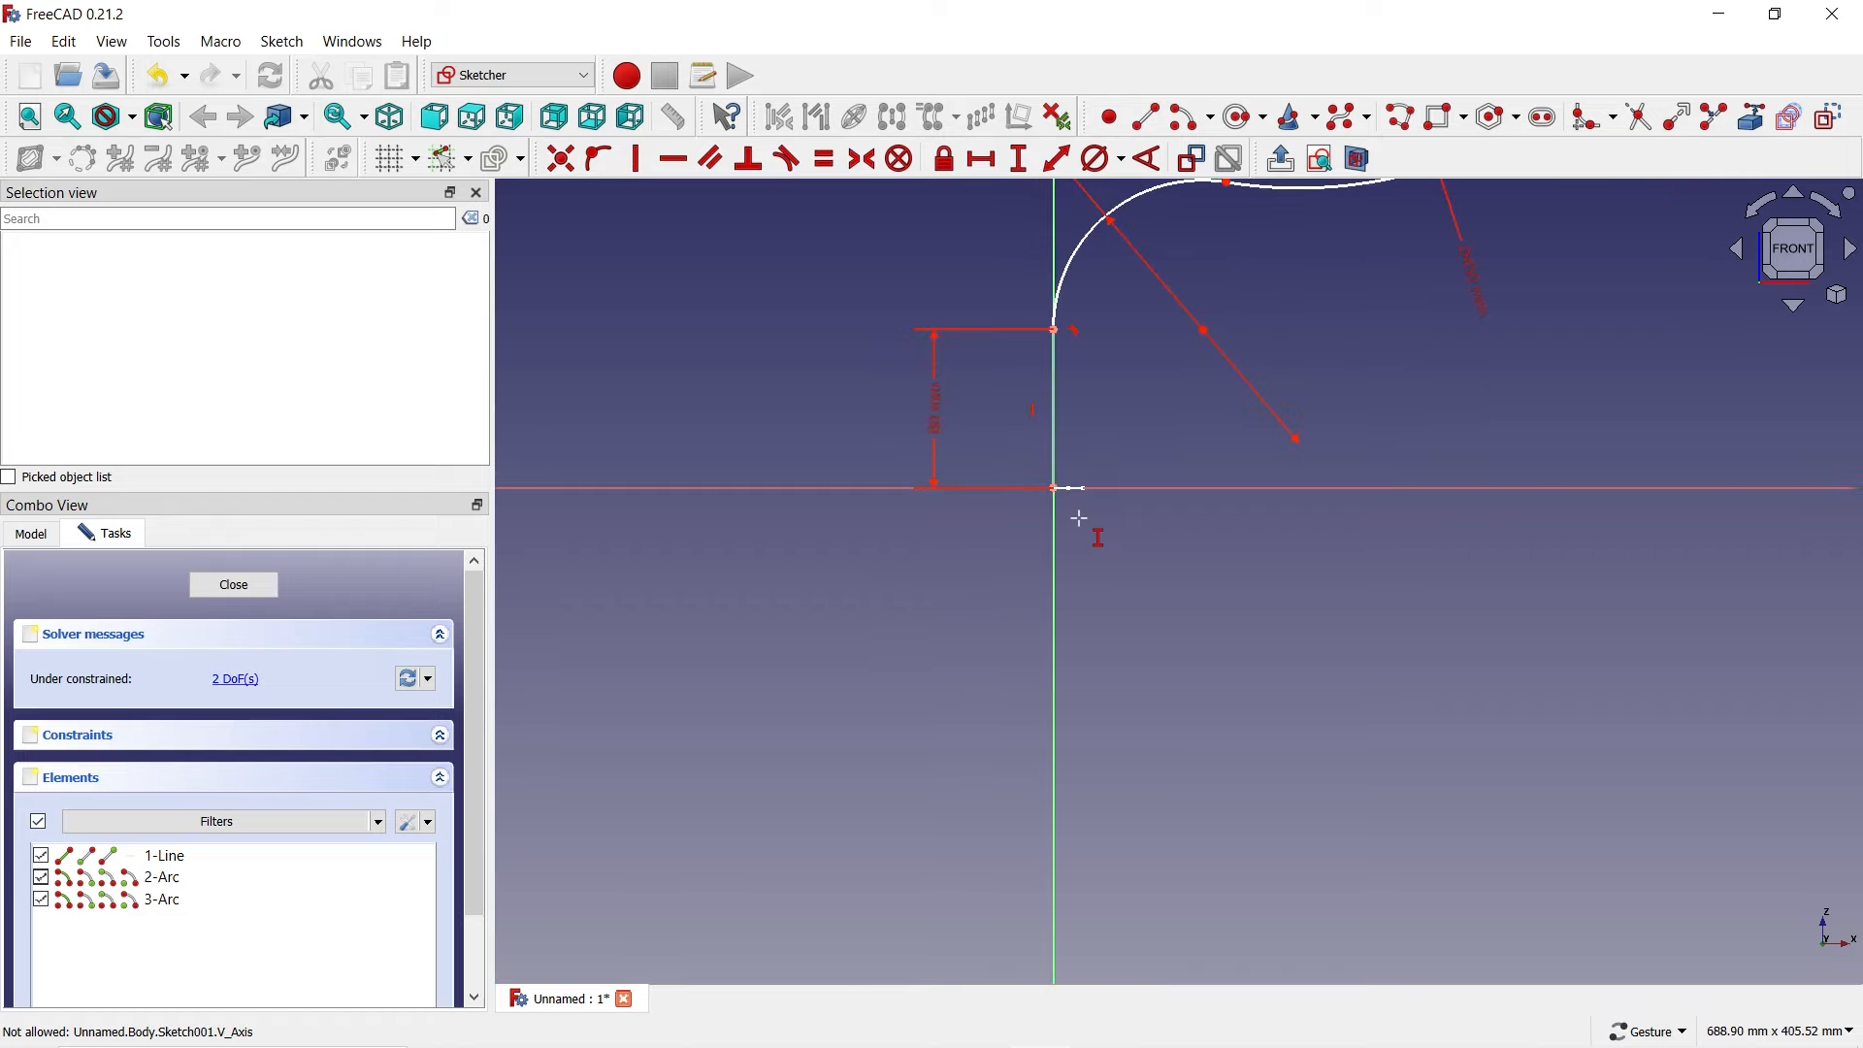
pyautogui.scroll(-1, 1079, 519)
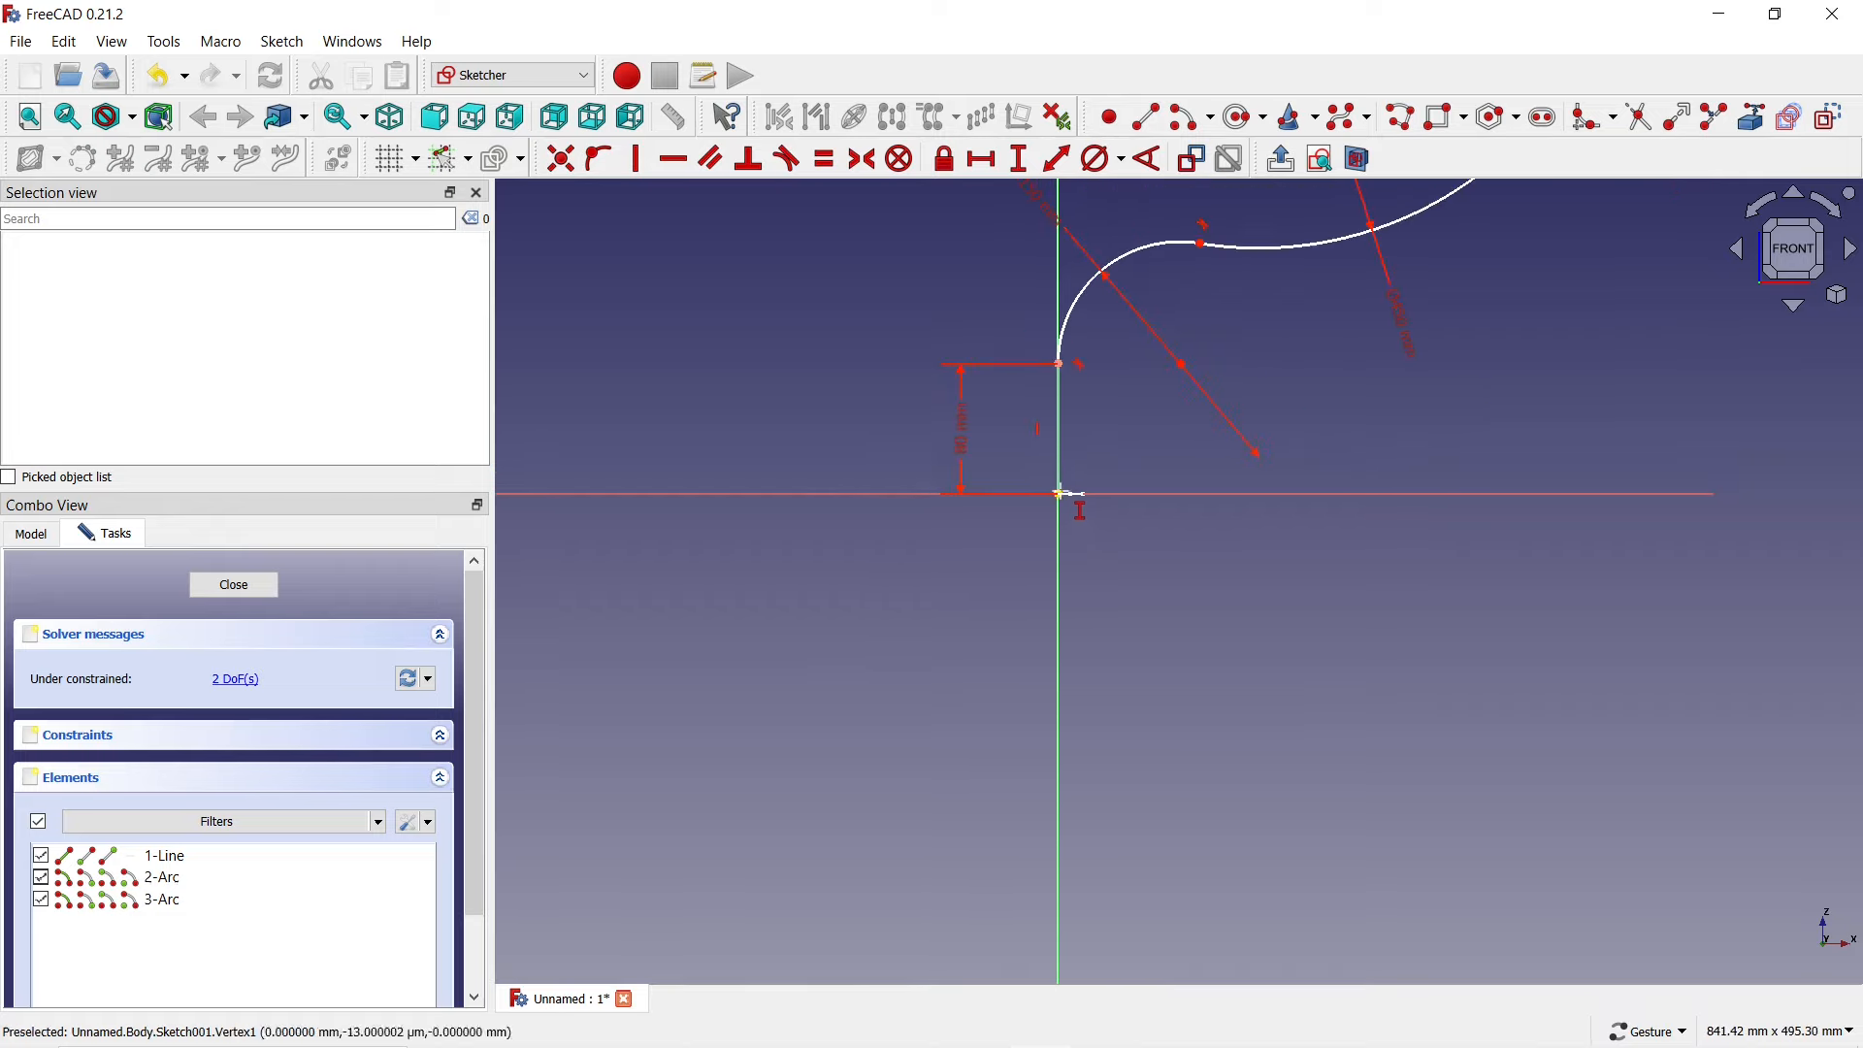
pyautogui.click(1061, 495)
pyautogui.scroll(-3, 1073, 499)
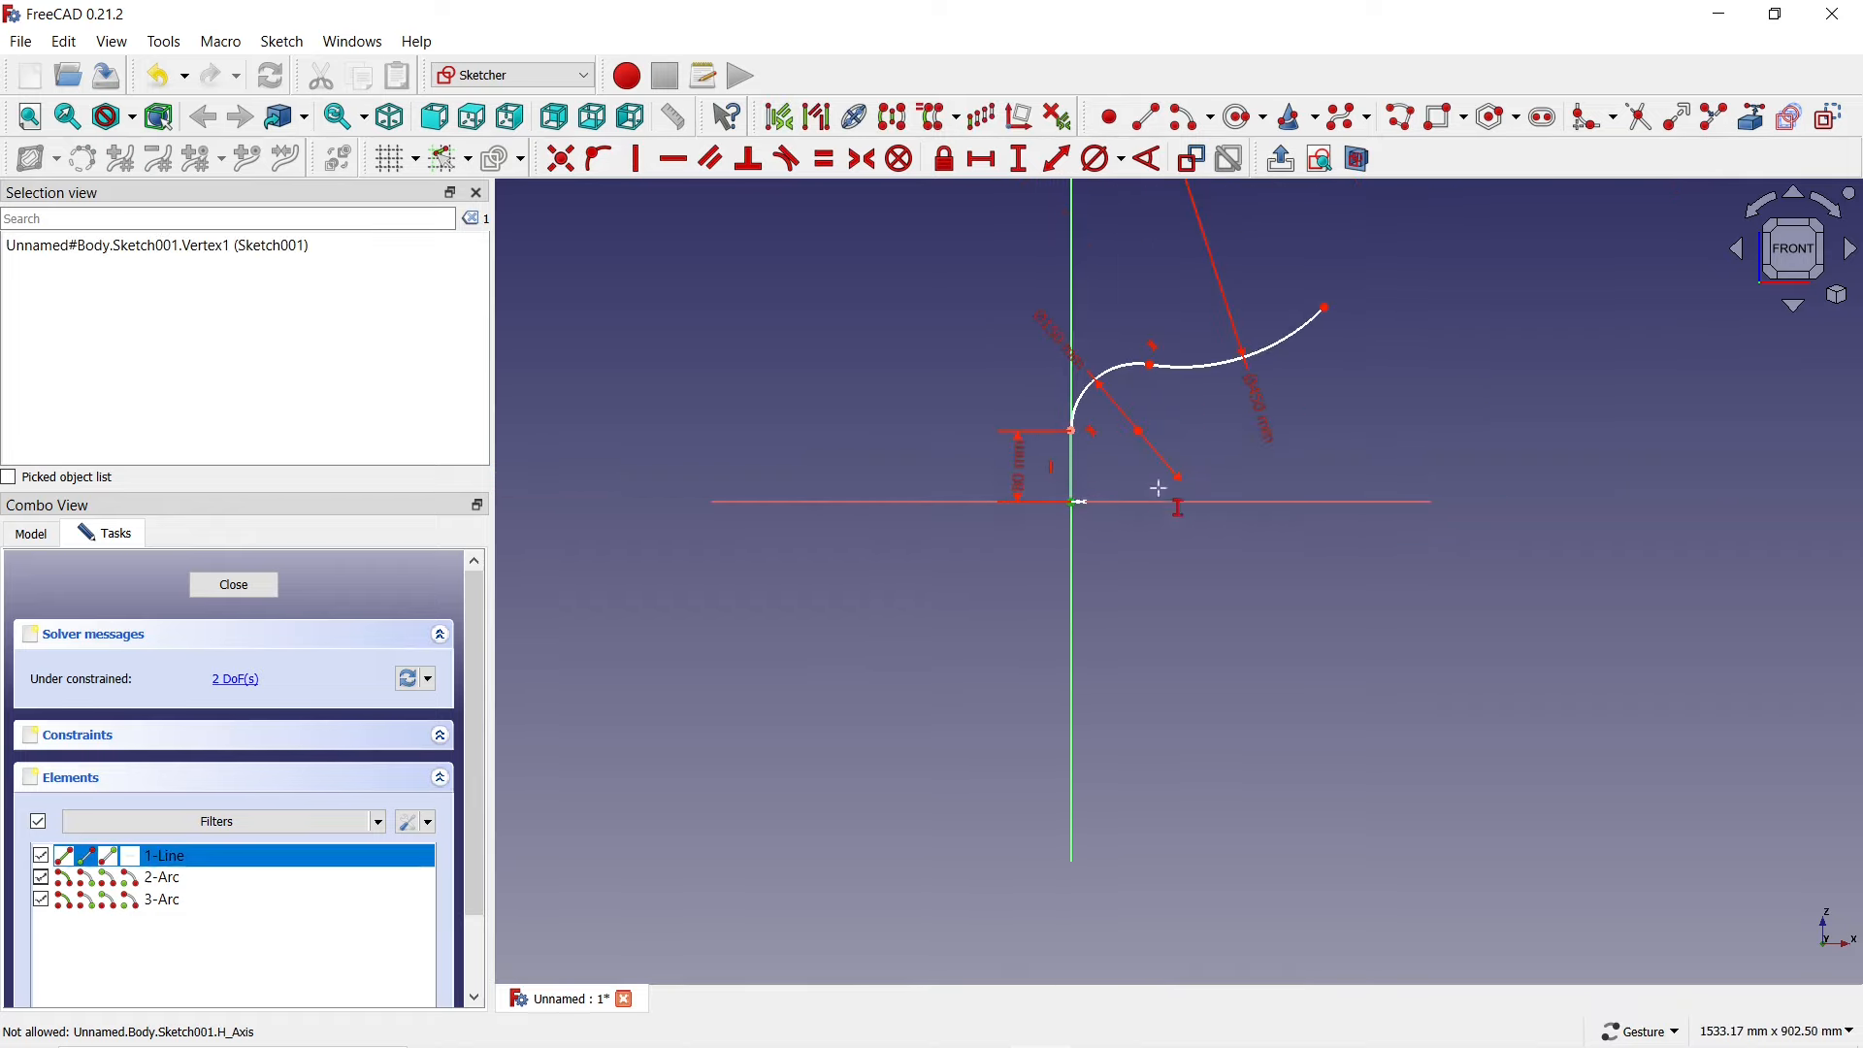
pyautogui.click(1325, 307)
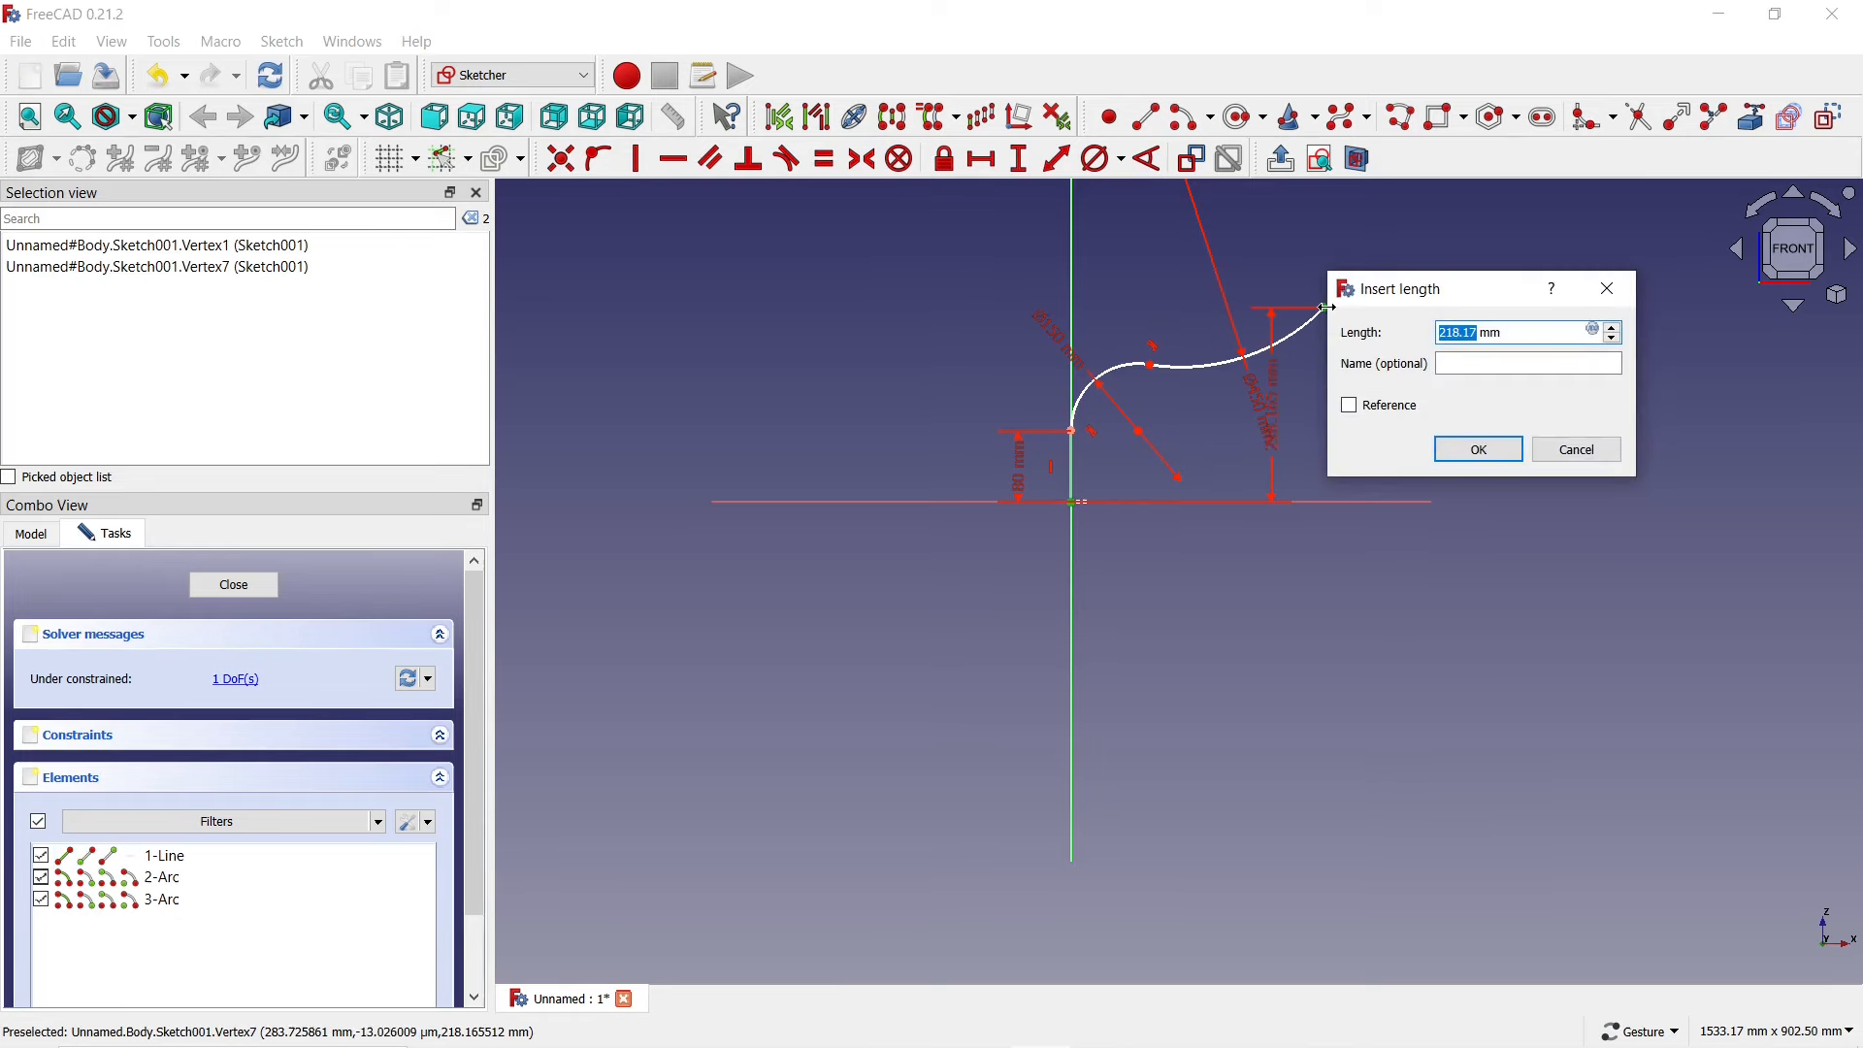
pyautogui.write('200')
pyautogui.press('Return')
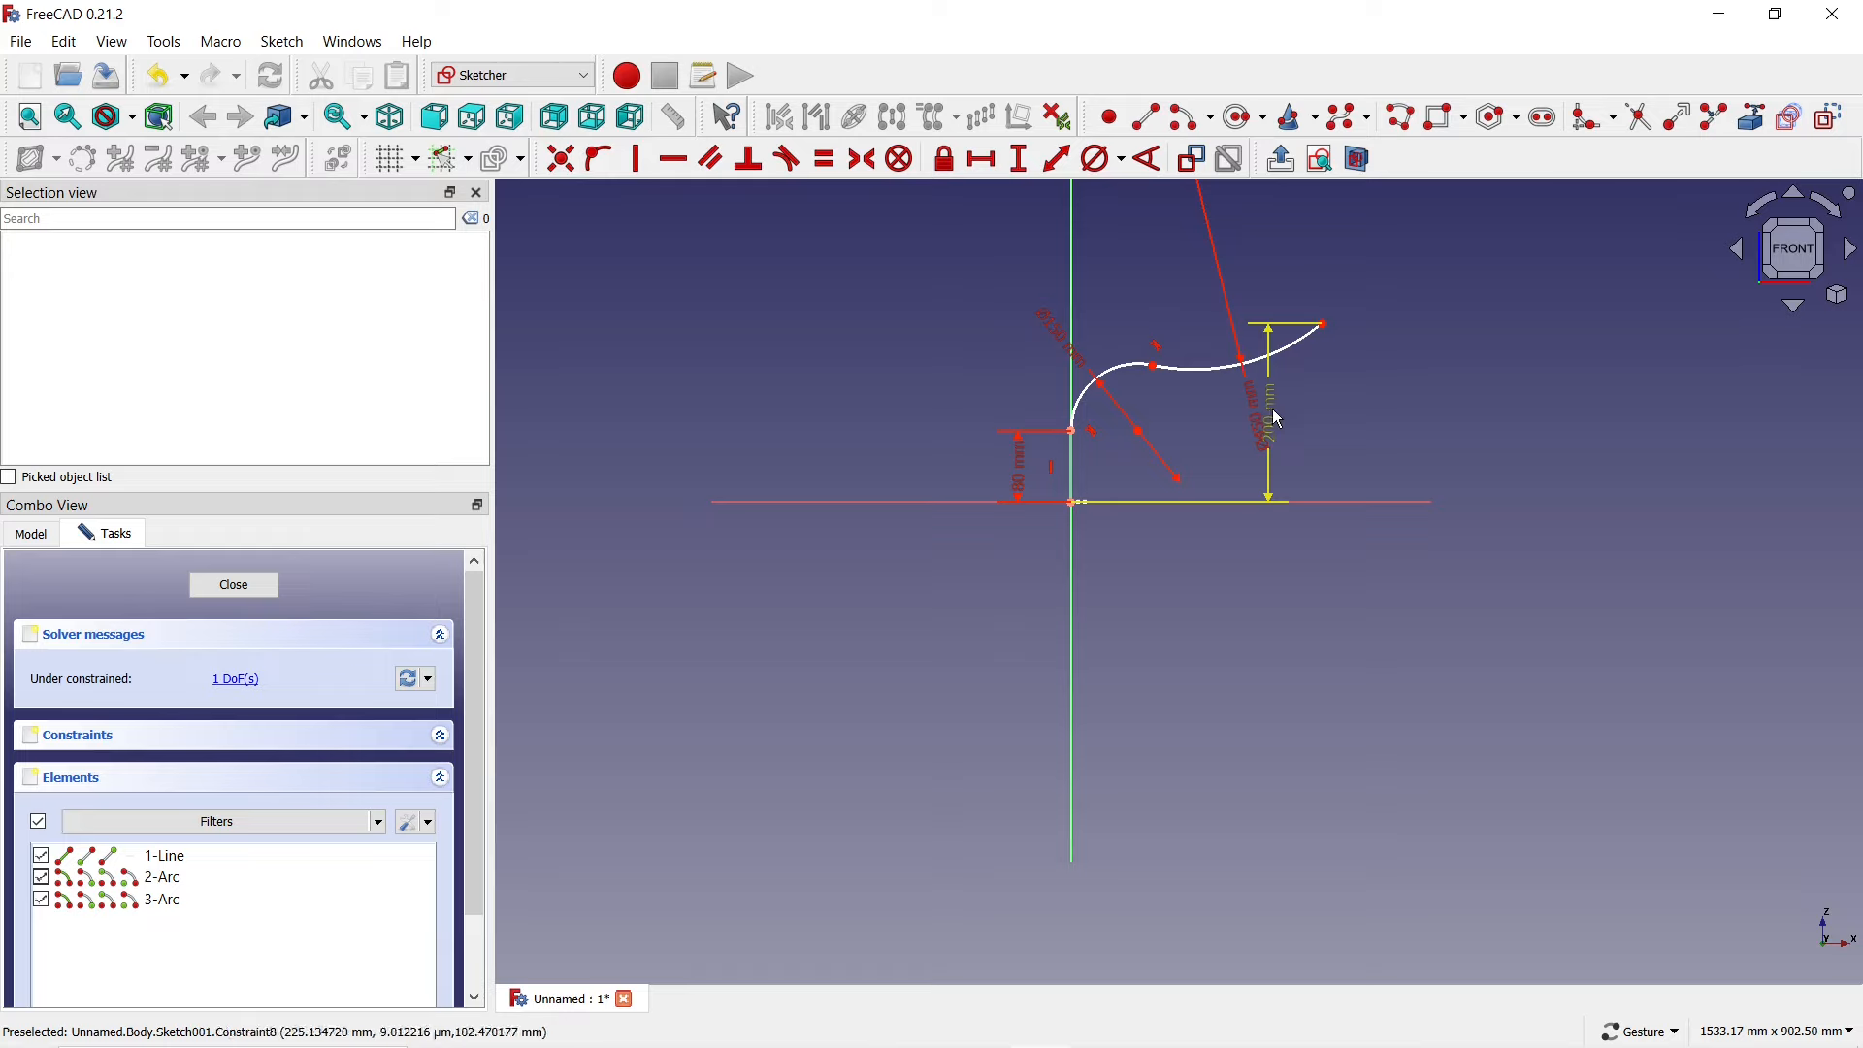
pyautogui.moveTo(1272, 412); pyautogui.dragTo(1389, 422)
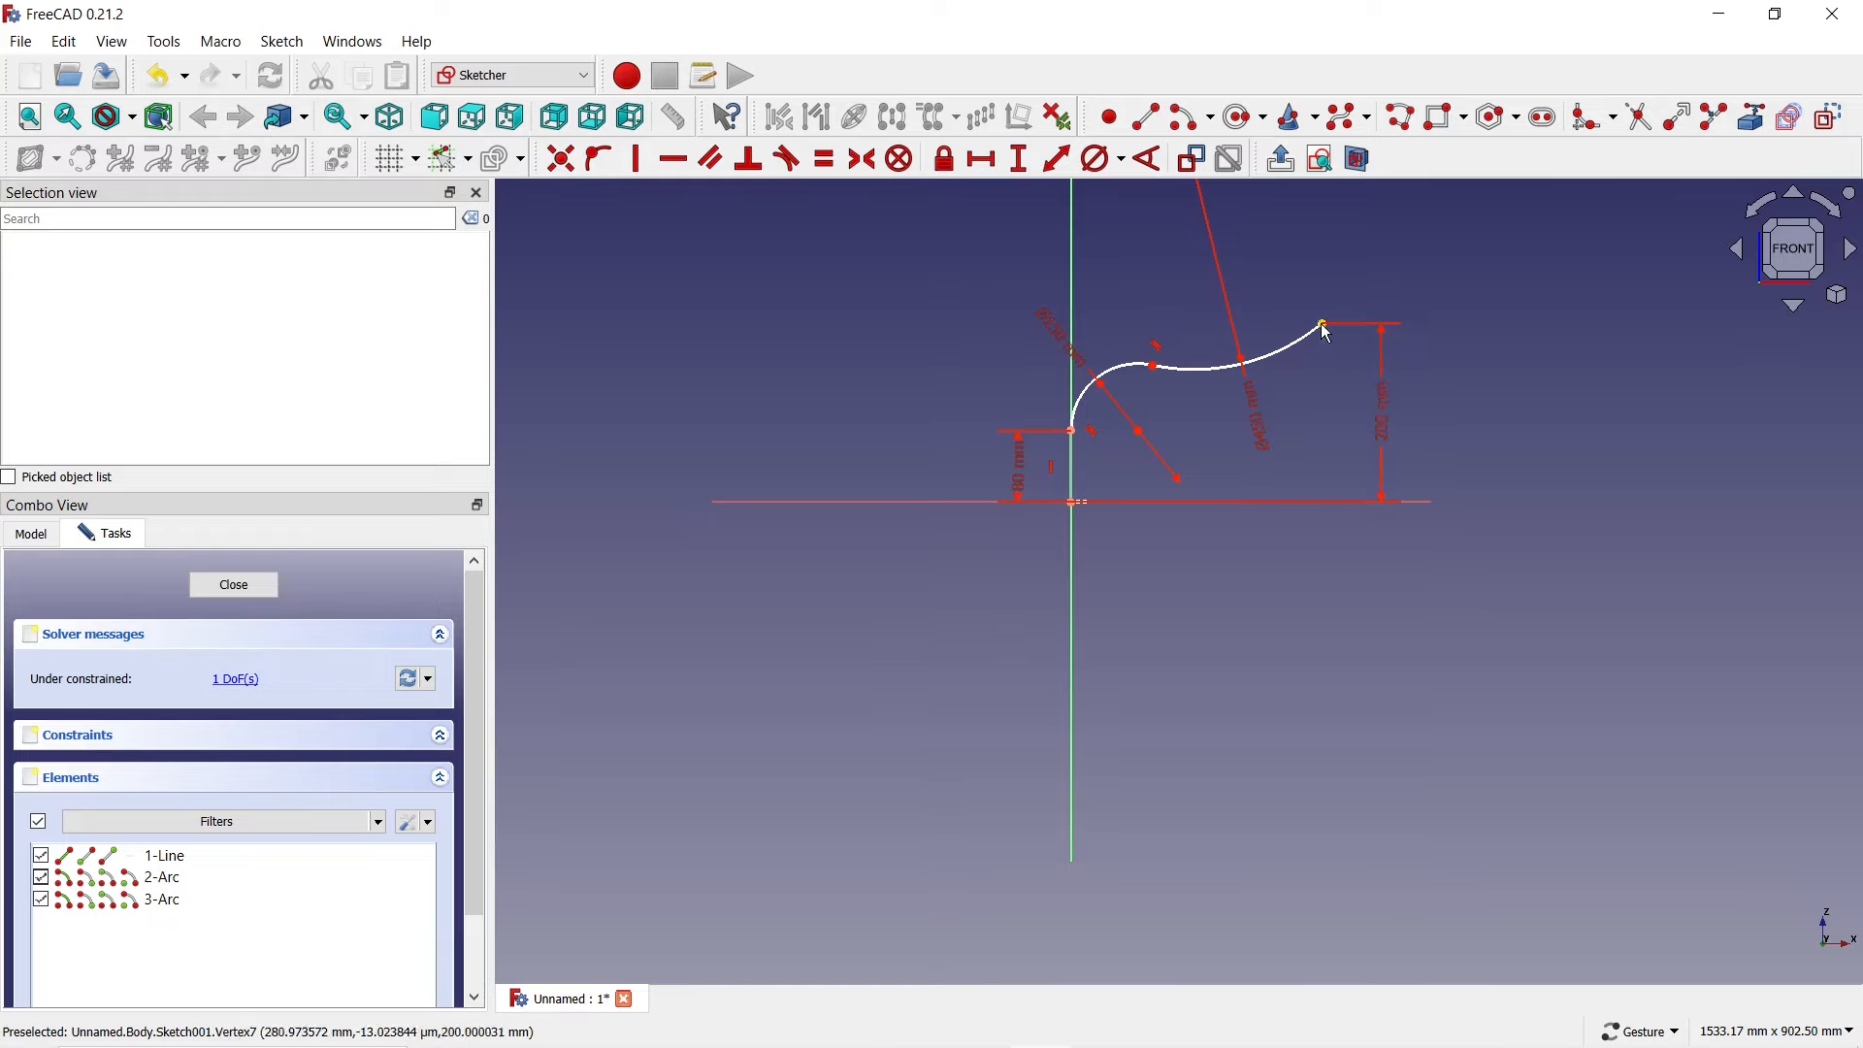
# - Pull the path's free end inward and constrain it 200 mm horizontally from the vertical line's upper end, then close the sketch
pyautogui.moveTo(1322, 325); pyautogui.dragTo(1253, 310)
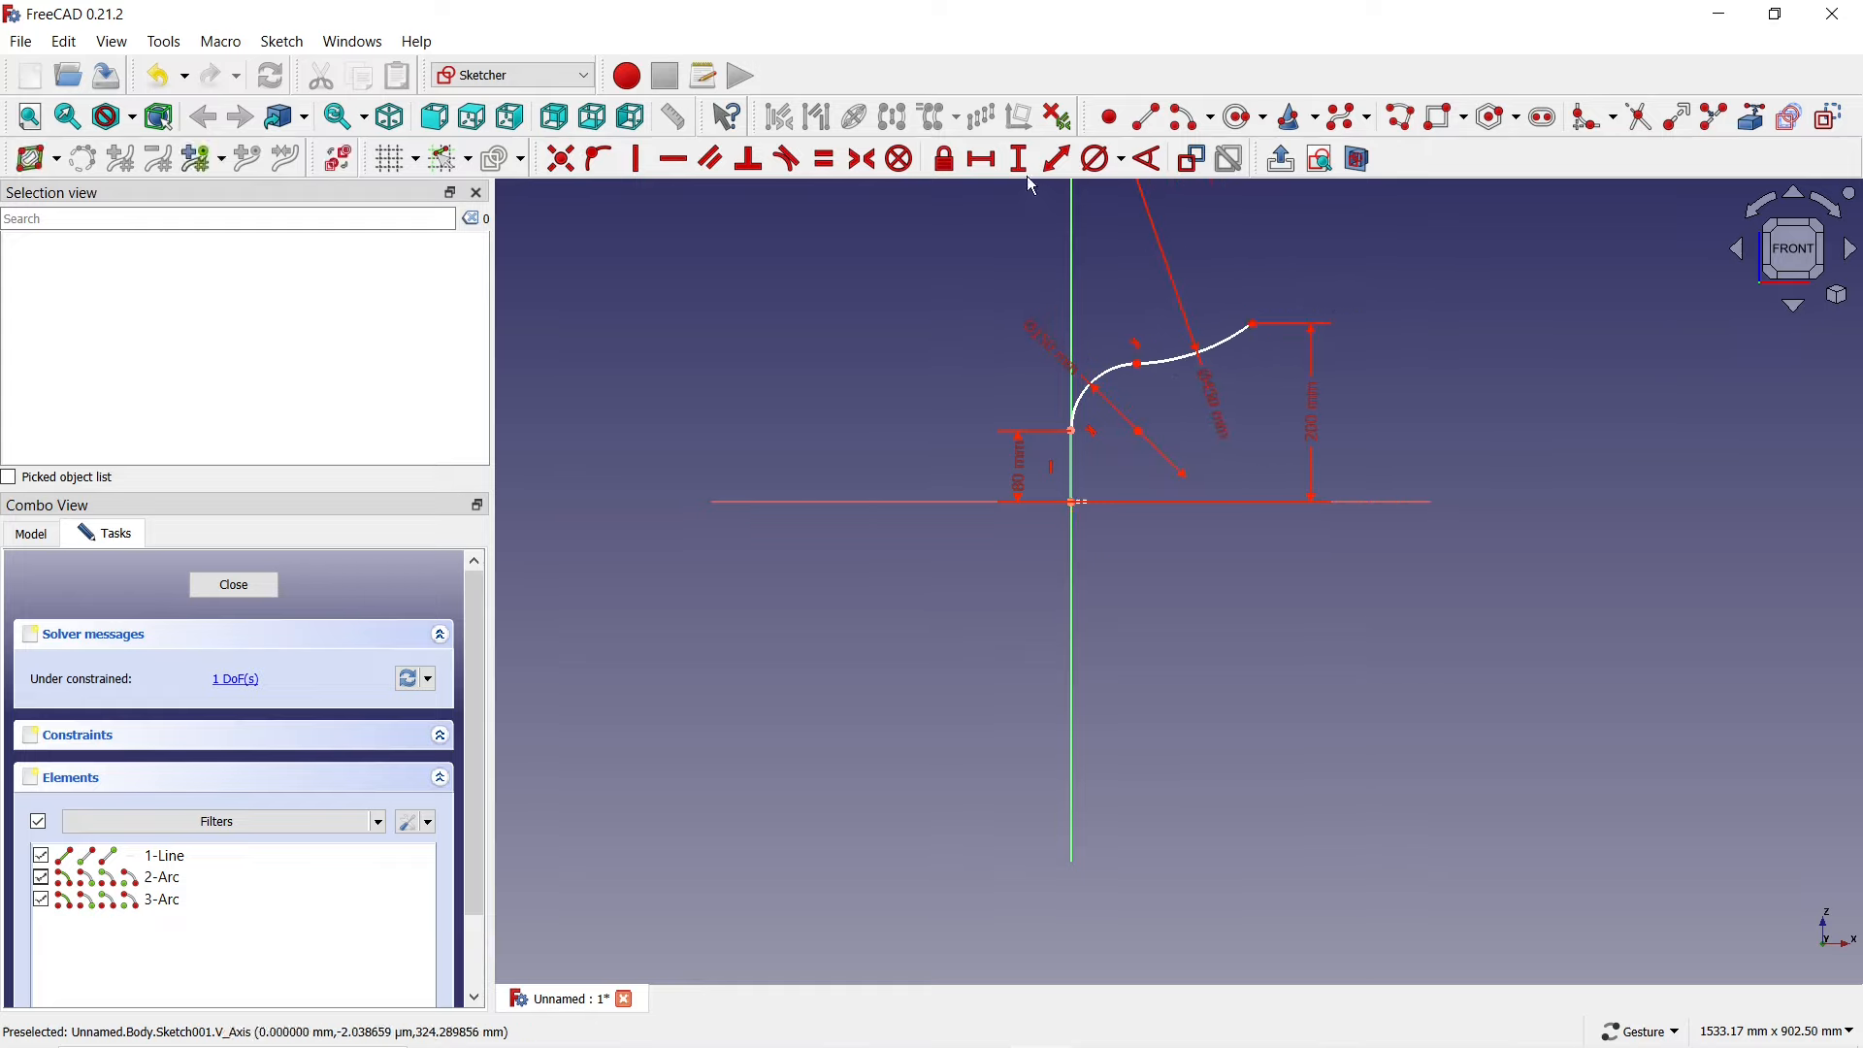
pyautogui.click(987, 164)
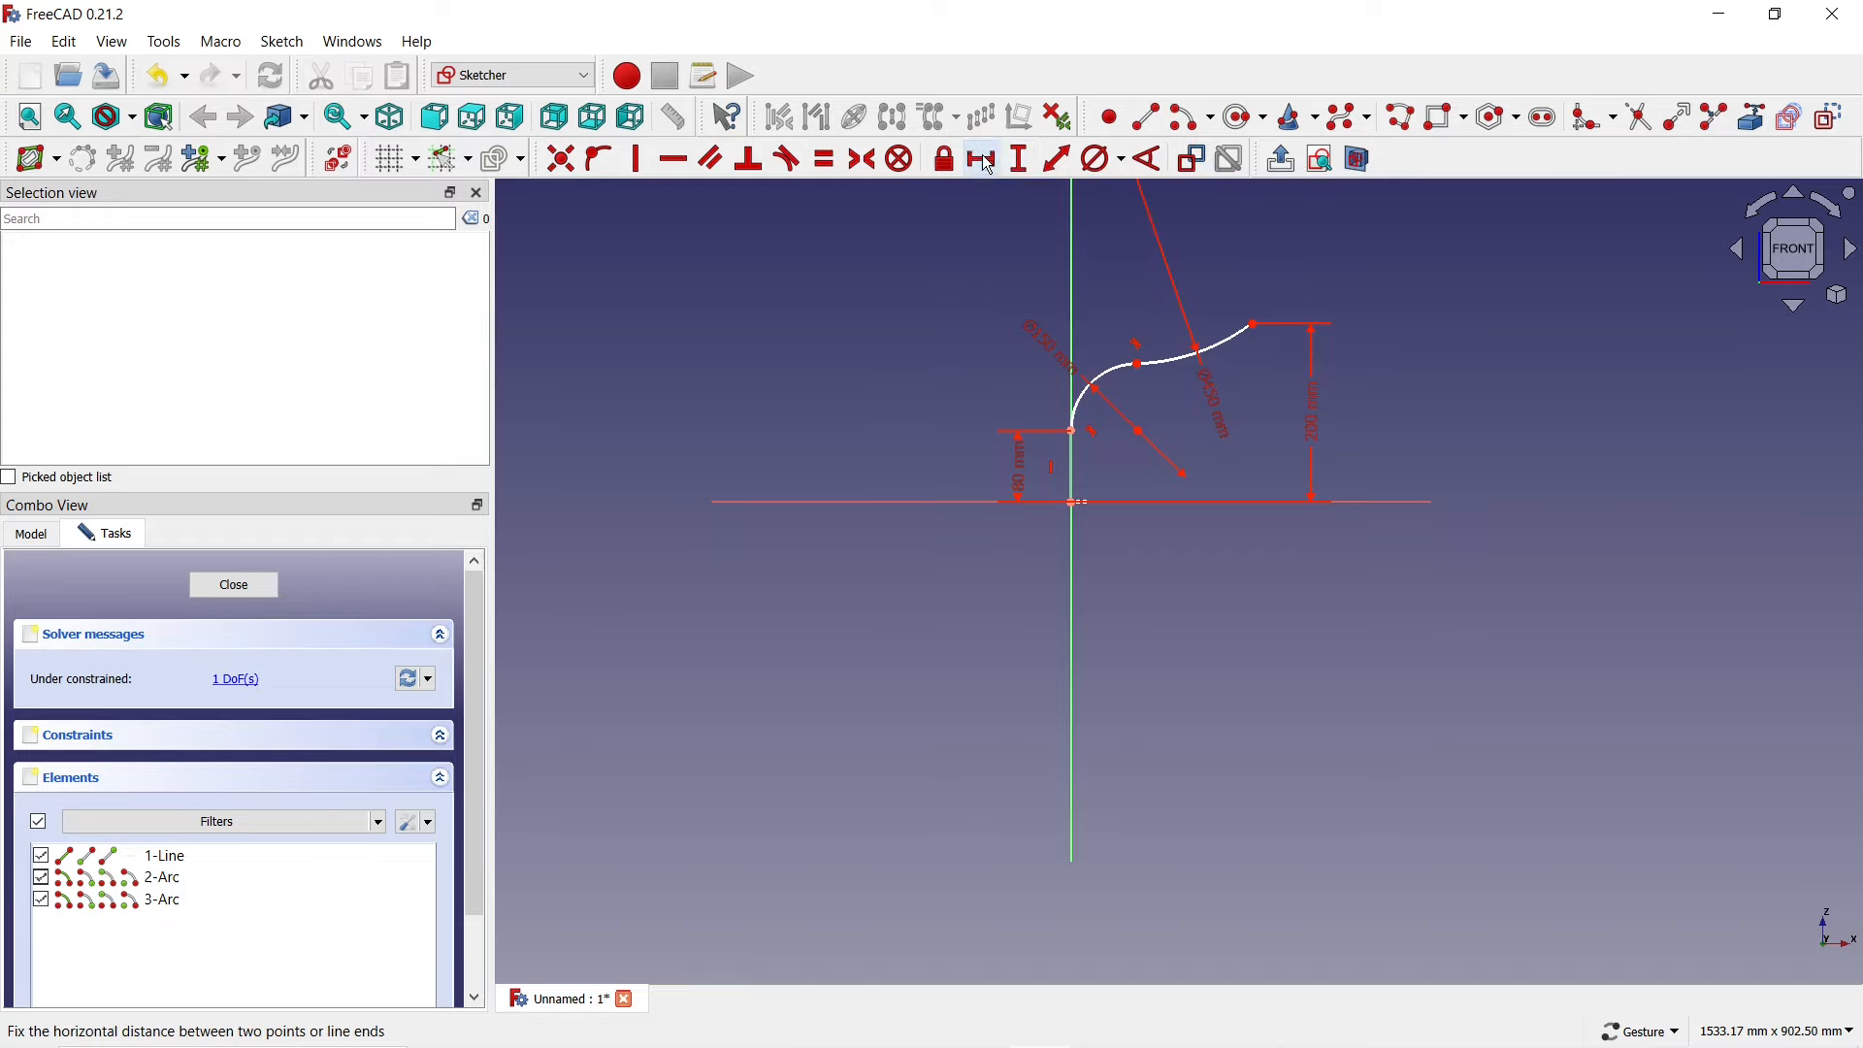
pyautogui.click(1071, 429)
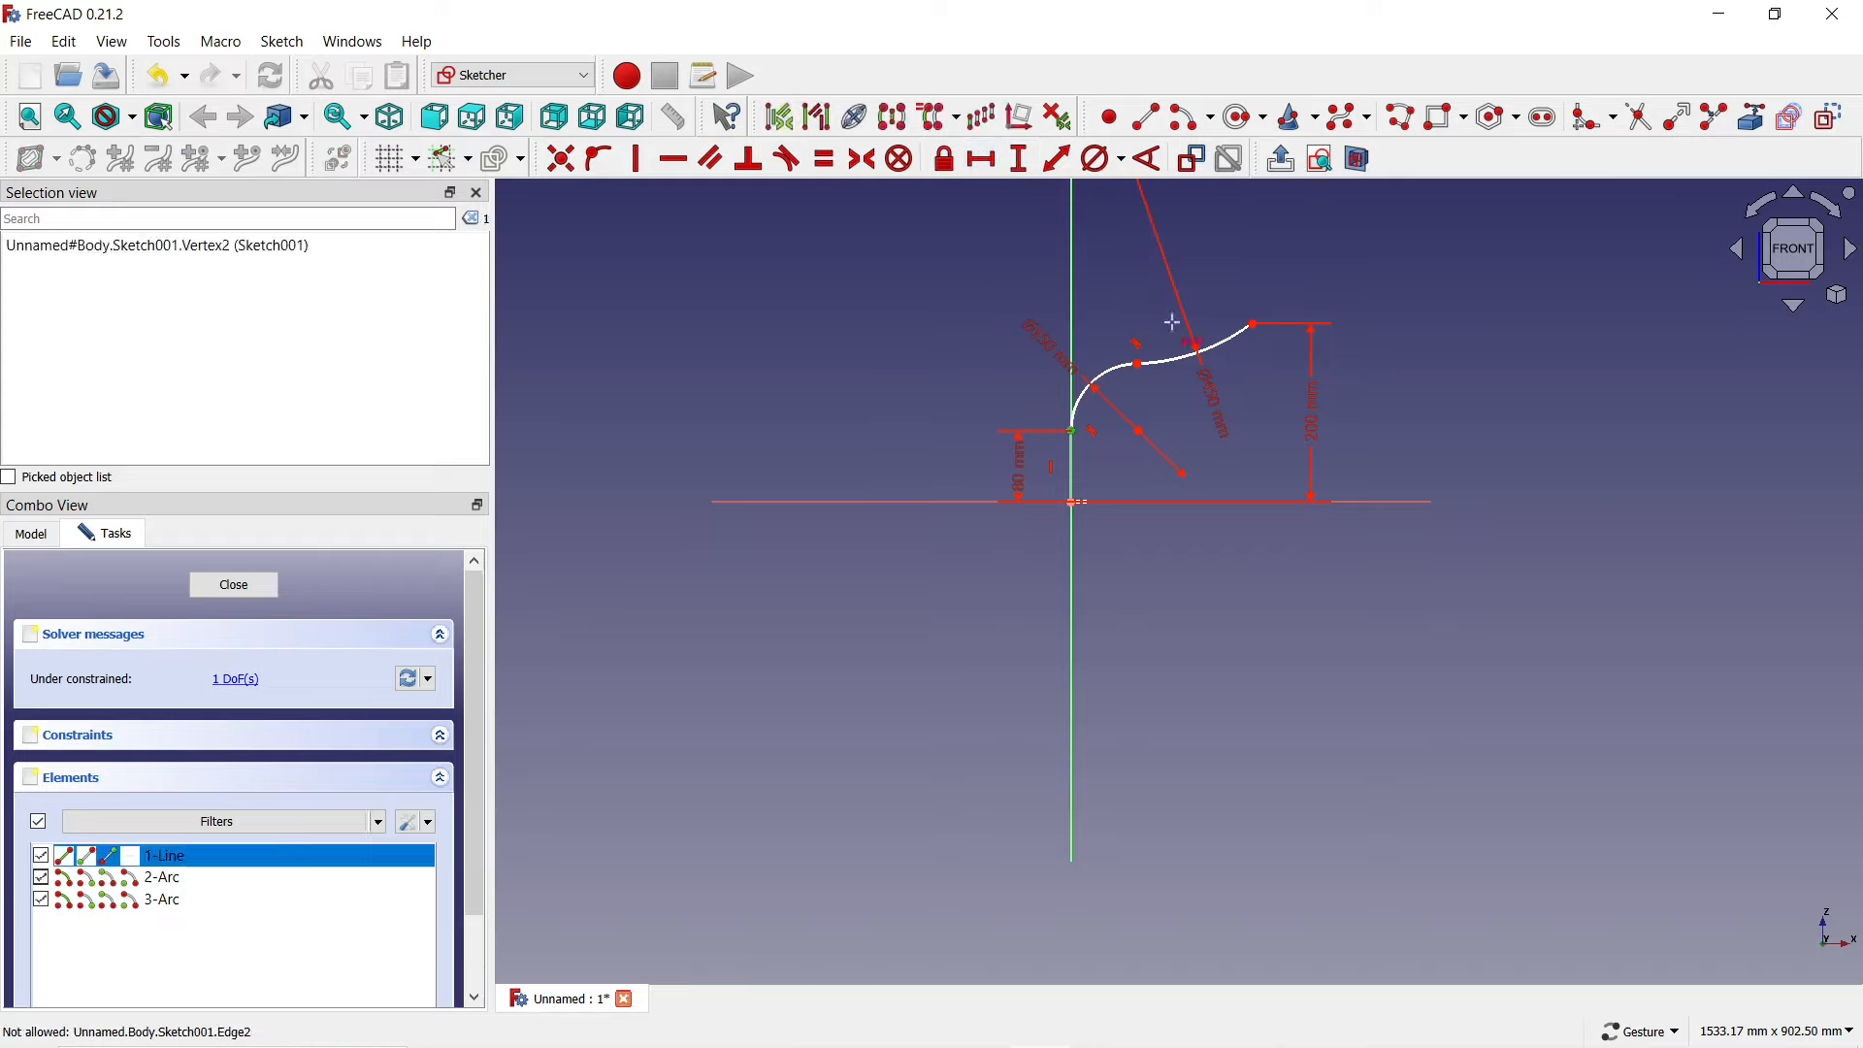
pyautogui.click(1257, 322)
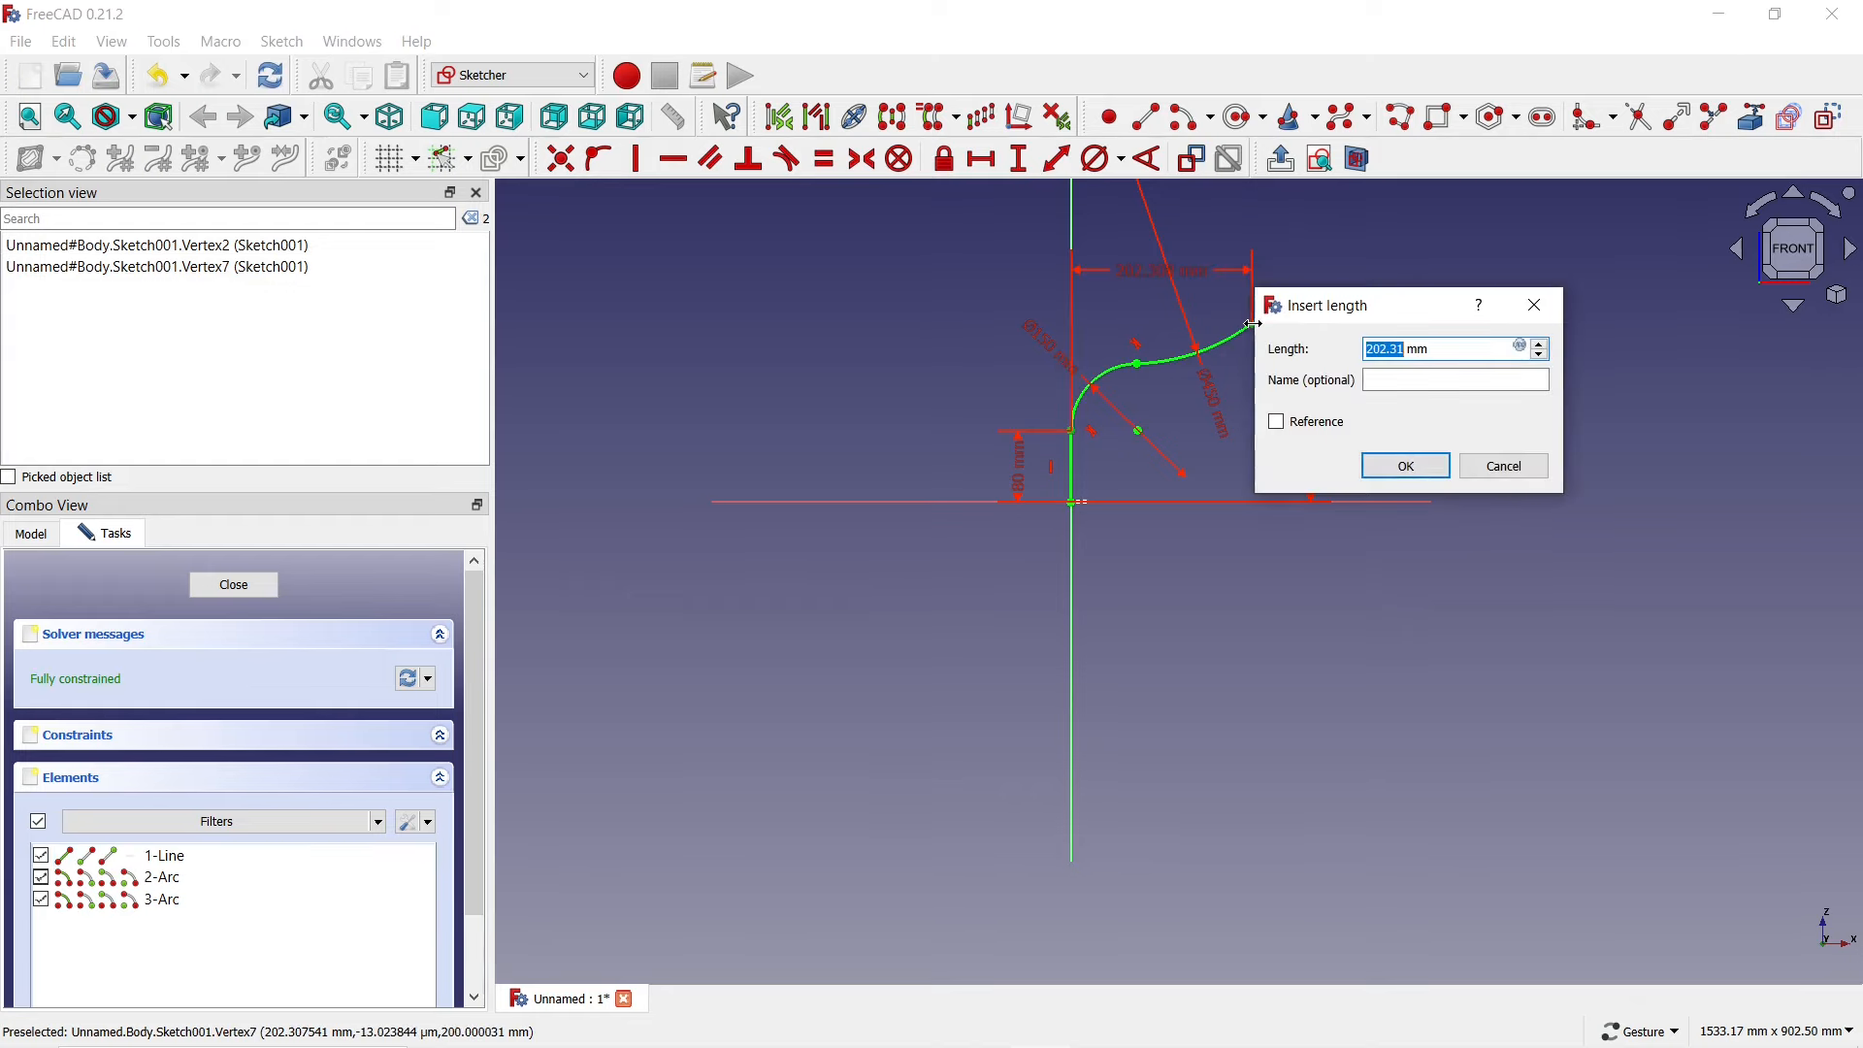
pyautogui.write('200')
pyautogui.press('Return')
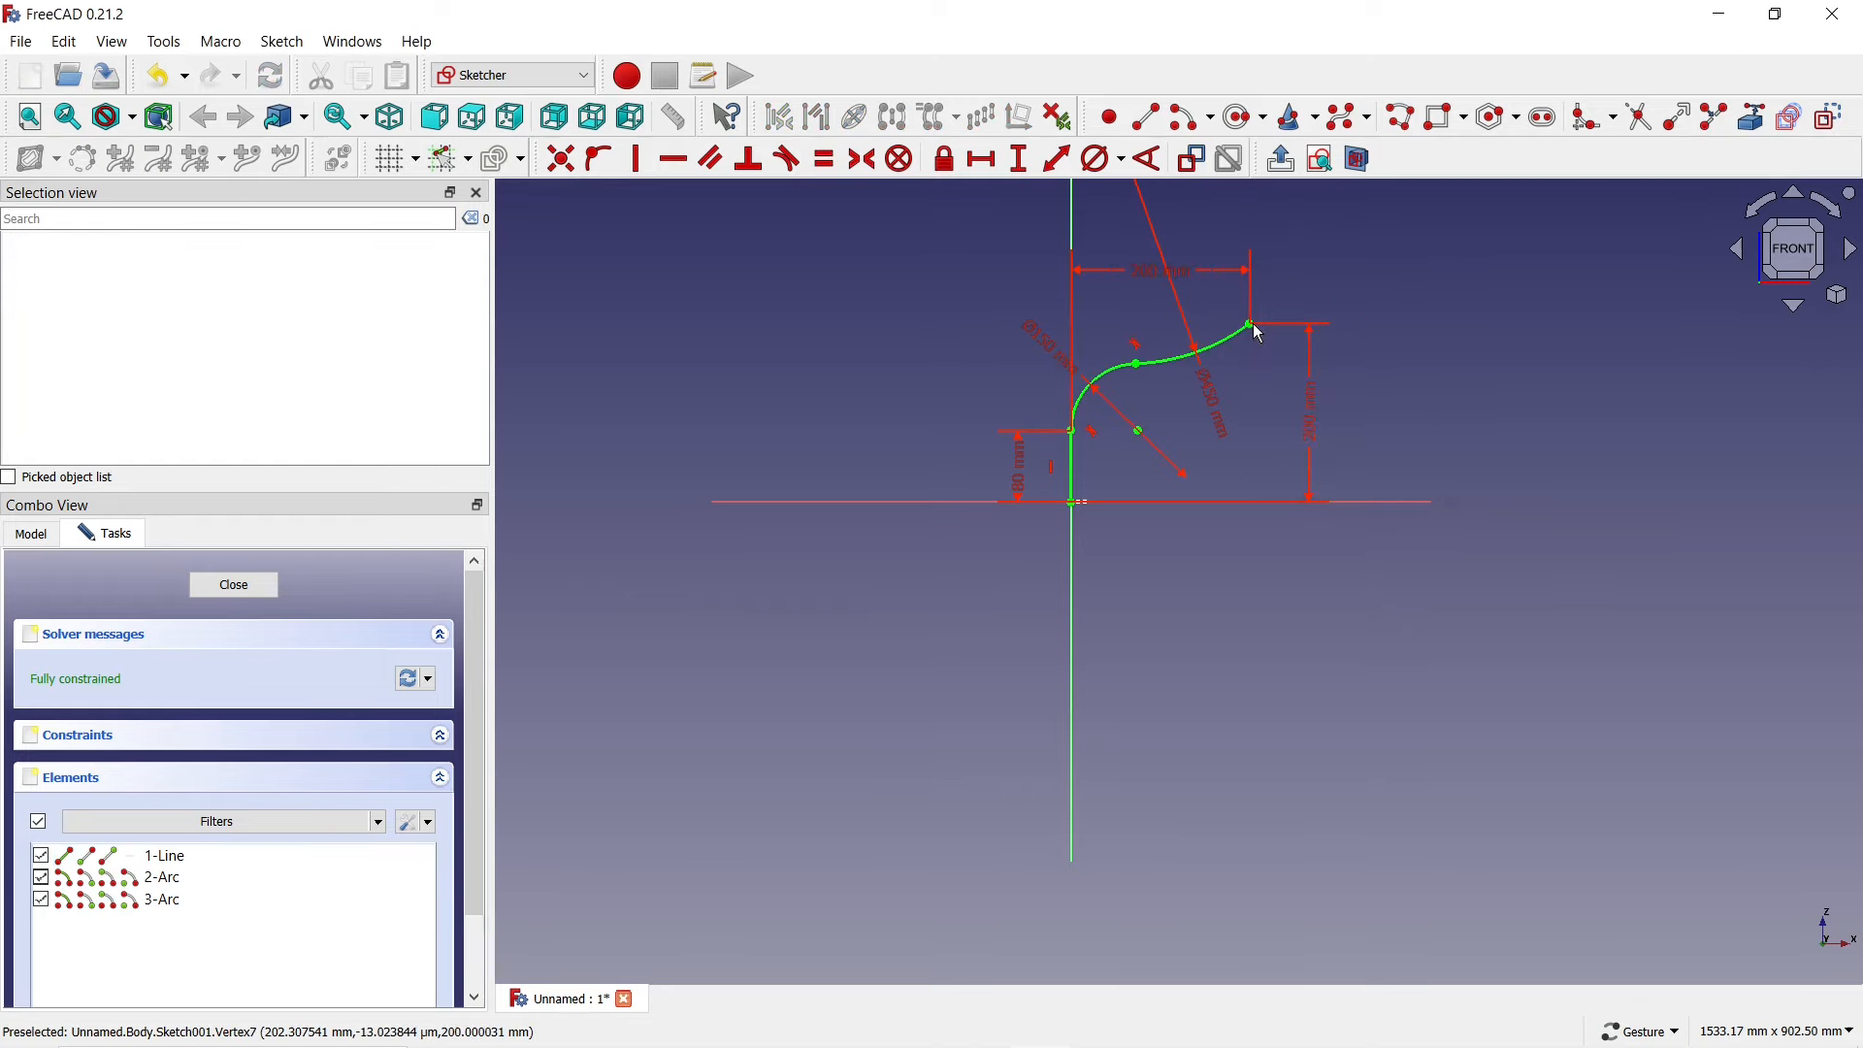
pyautogui.click(264, 589)
# - Create an additive pipe that sweeps the ring sketch along the line-and-arc path sketch with the Transformed corner transition
pyautogui.scroll(-6, 854, 684)
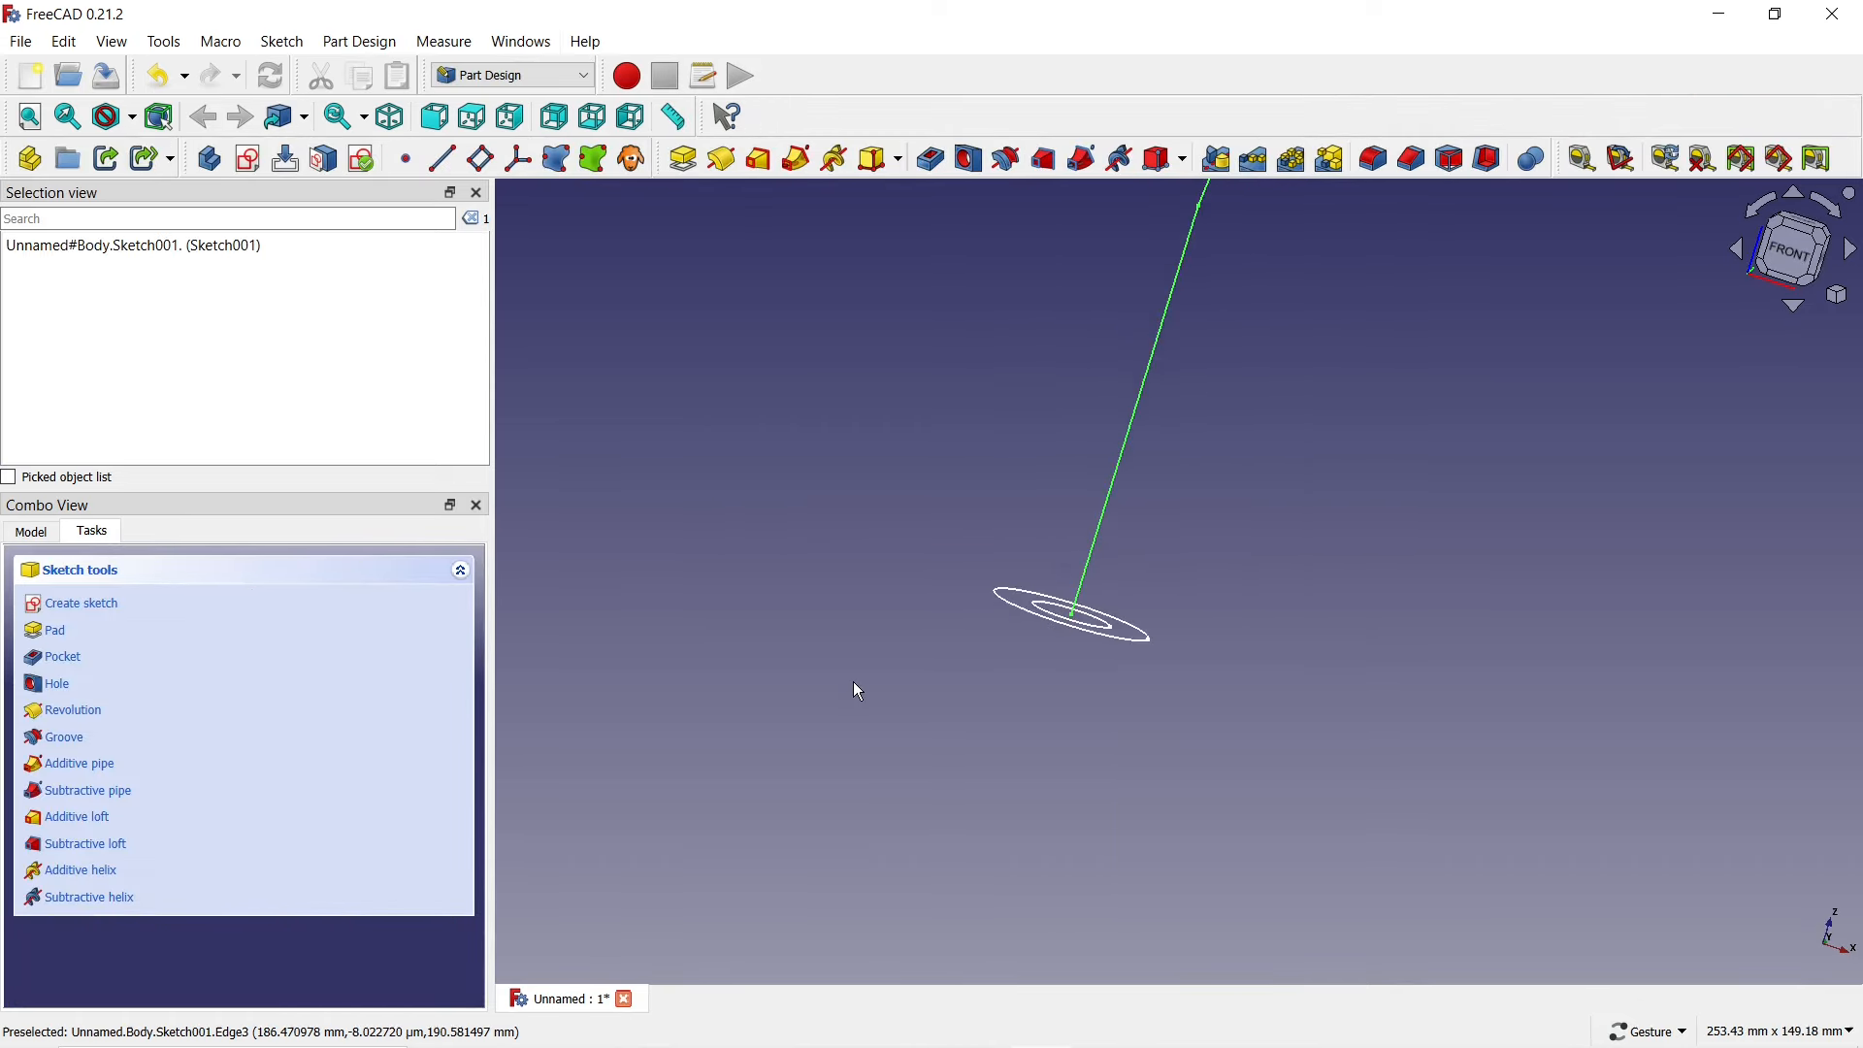
pyautogui.click(31, 532)
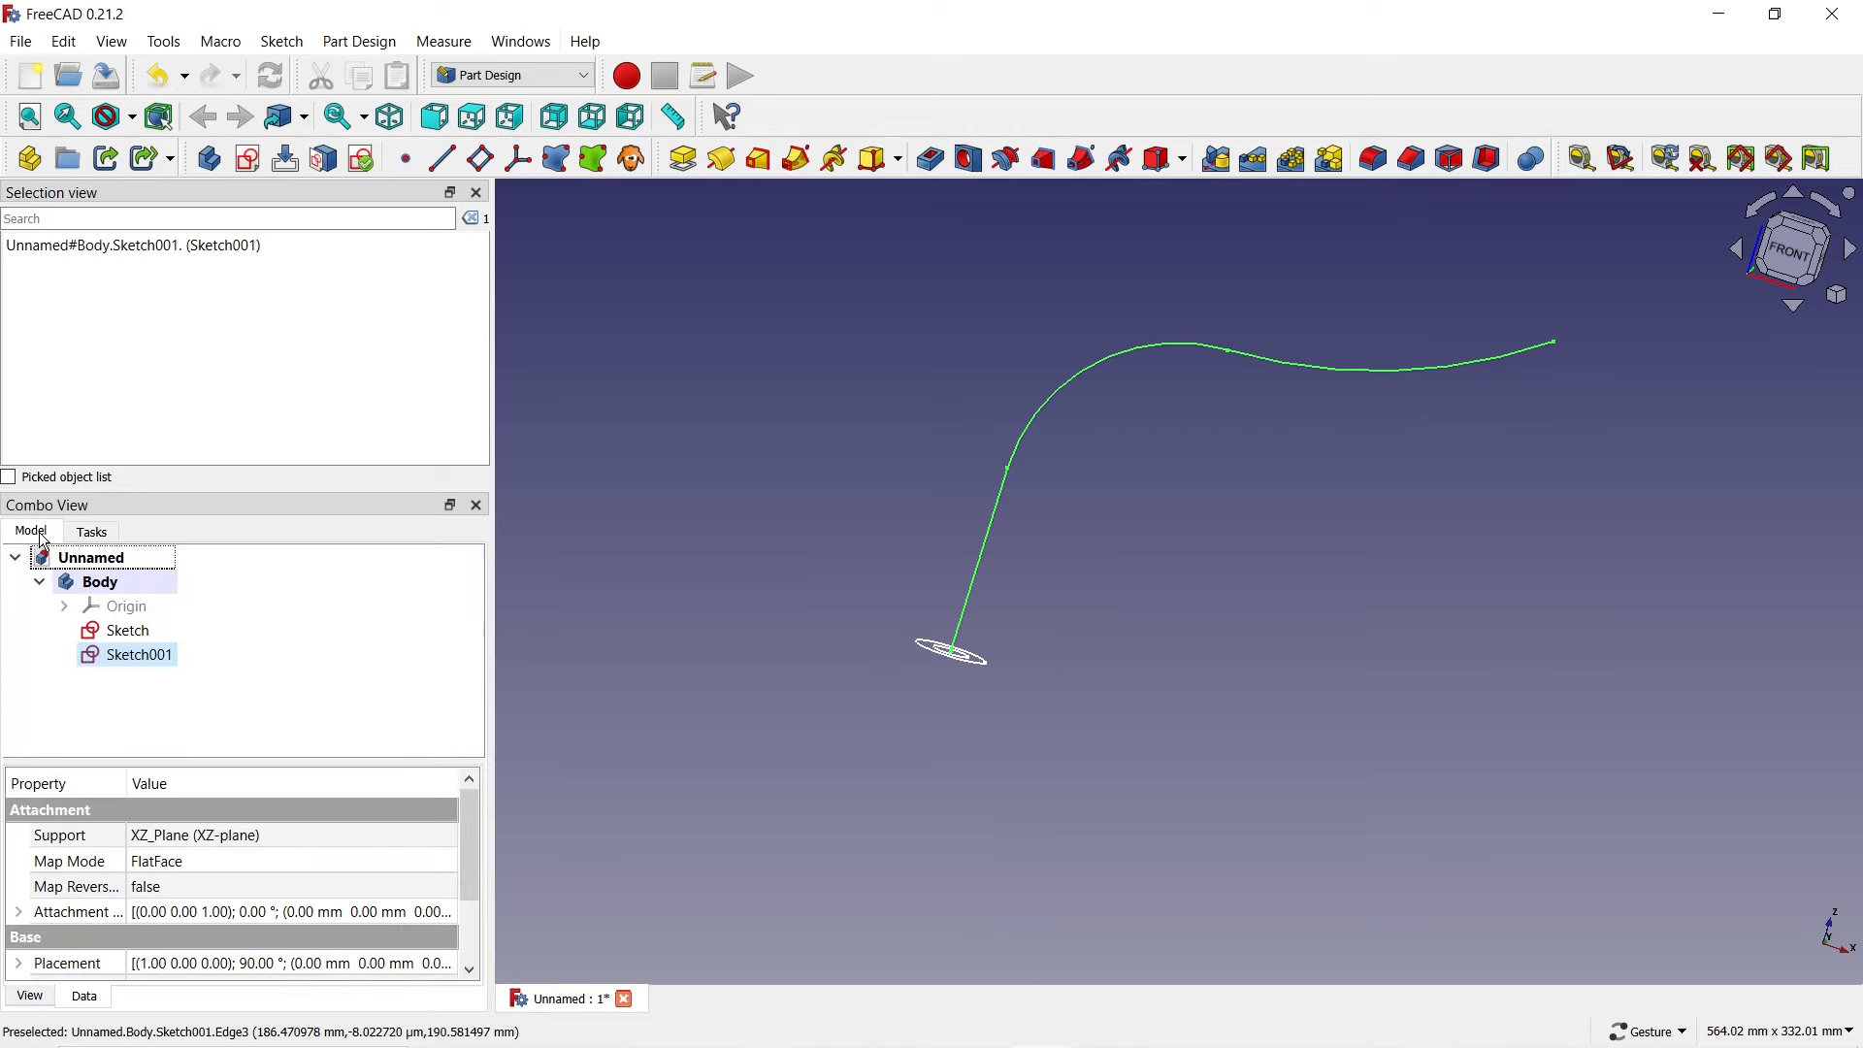
pyautogui.click(123, 636)
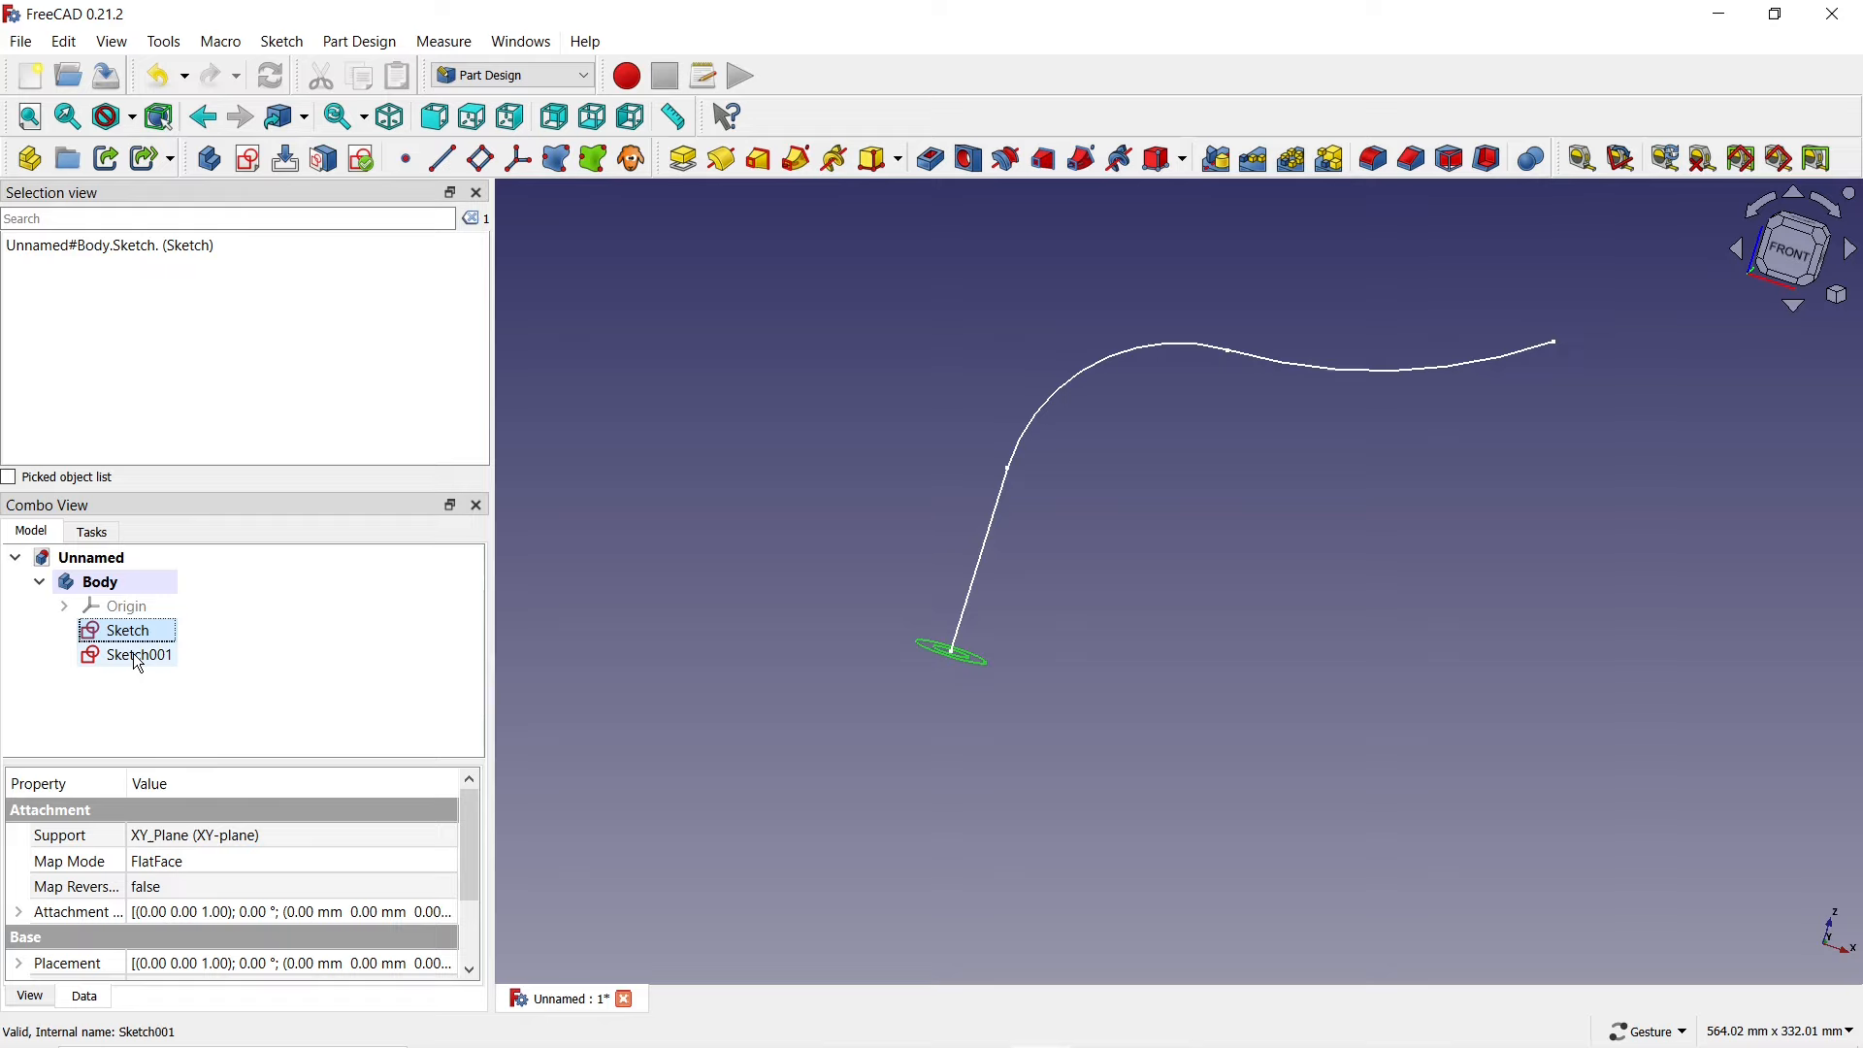
pyautogui.keyDown('ctrl'); pyautogui.click(137, 660); pyautogui.keyUp('ctrl')
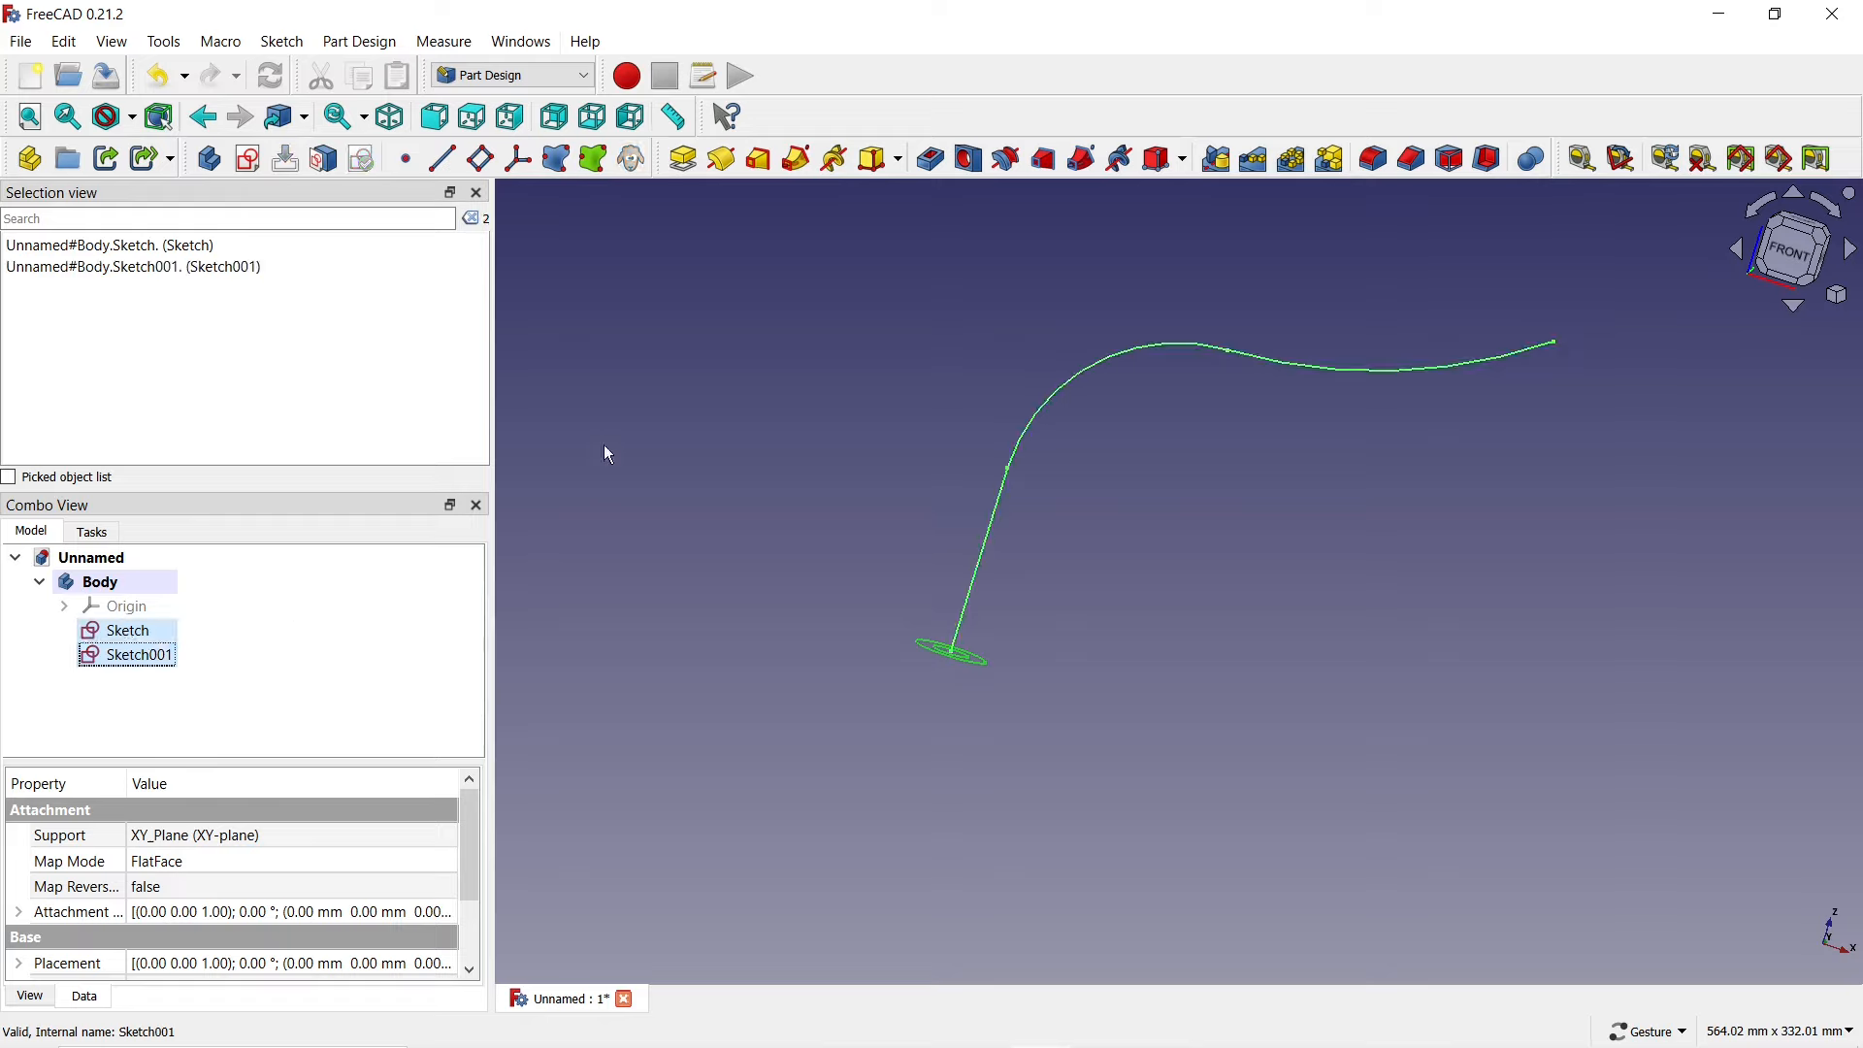
pyautogui.click(800, 172)
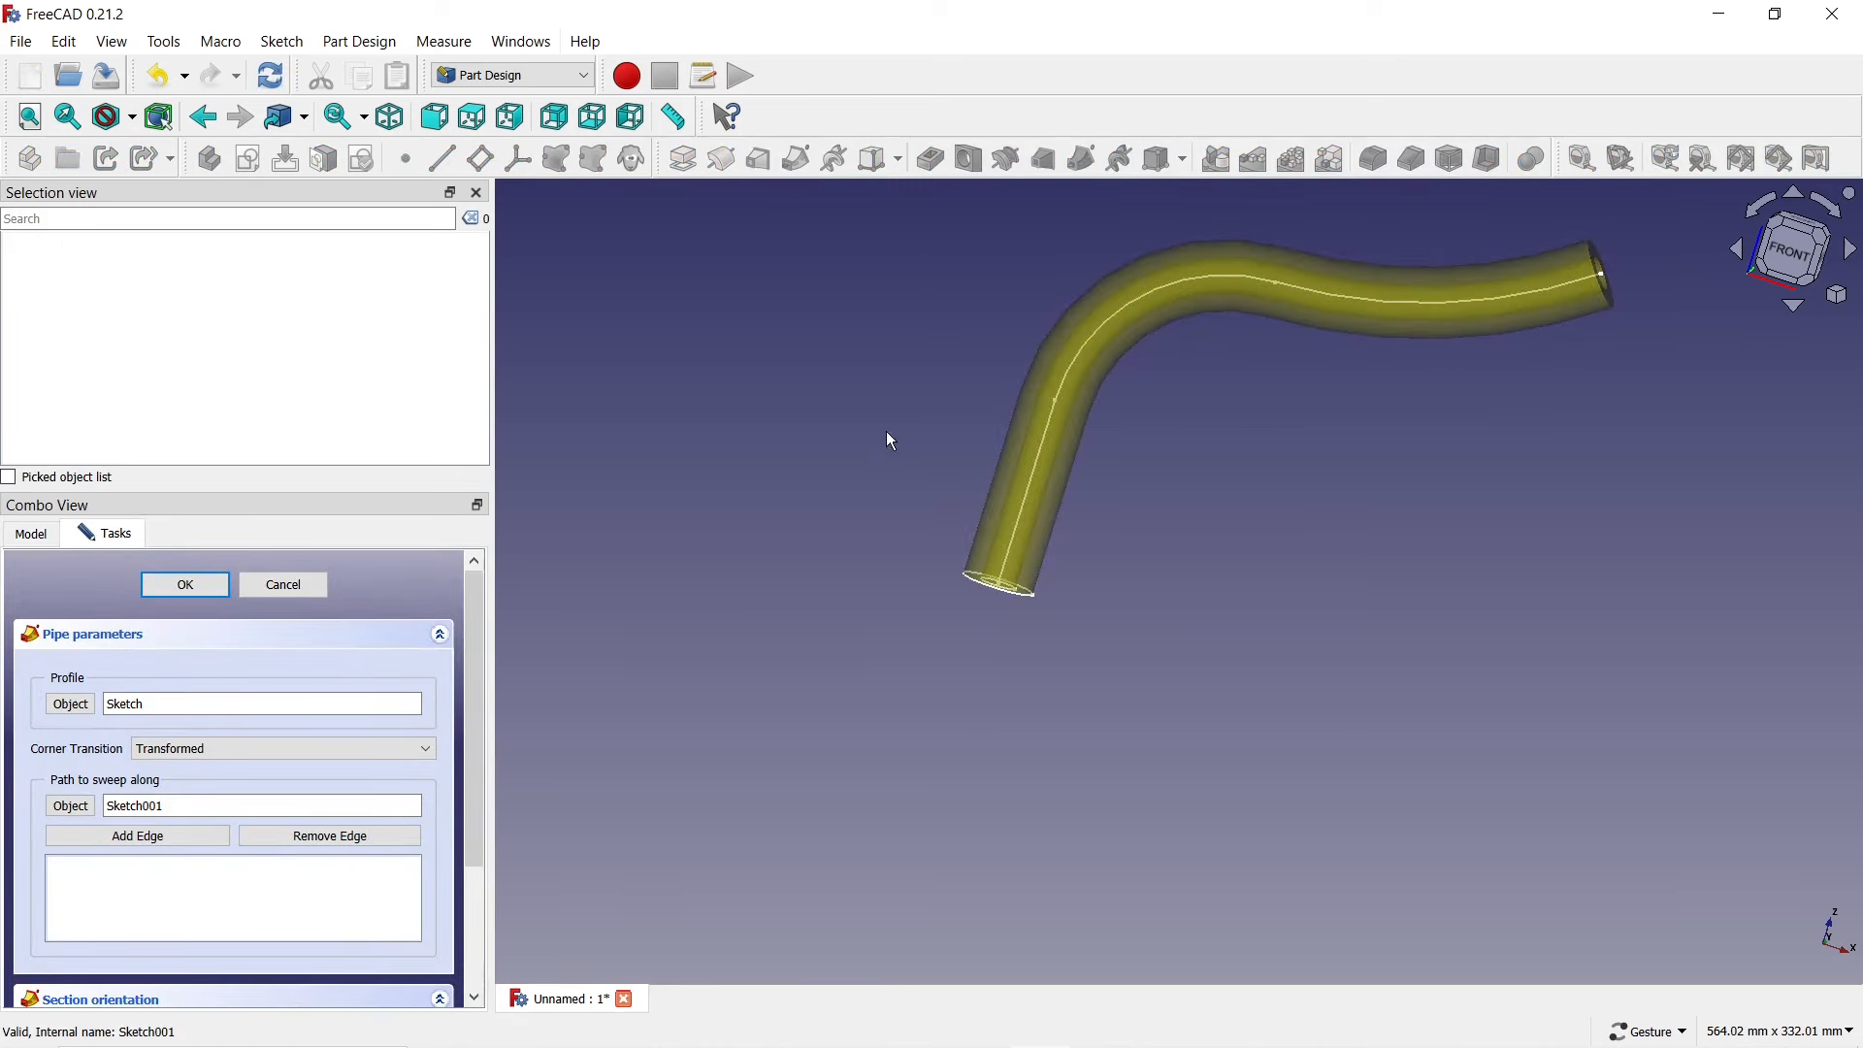
pyautogui.moveTo(810, 512); pyautogui.dragTo(1268, 398)
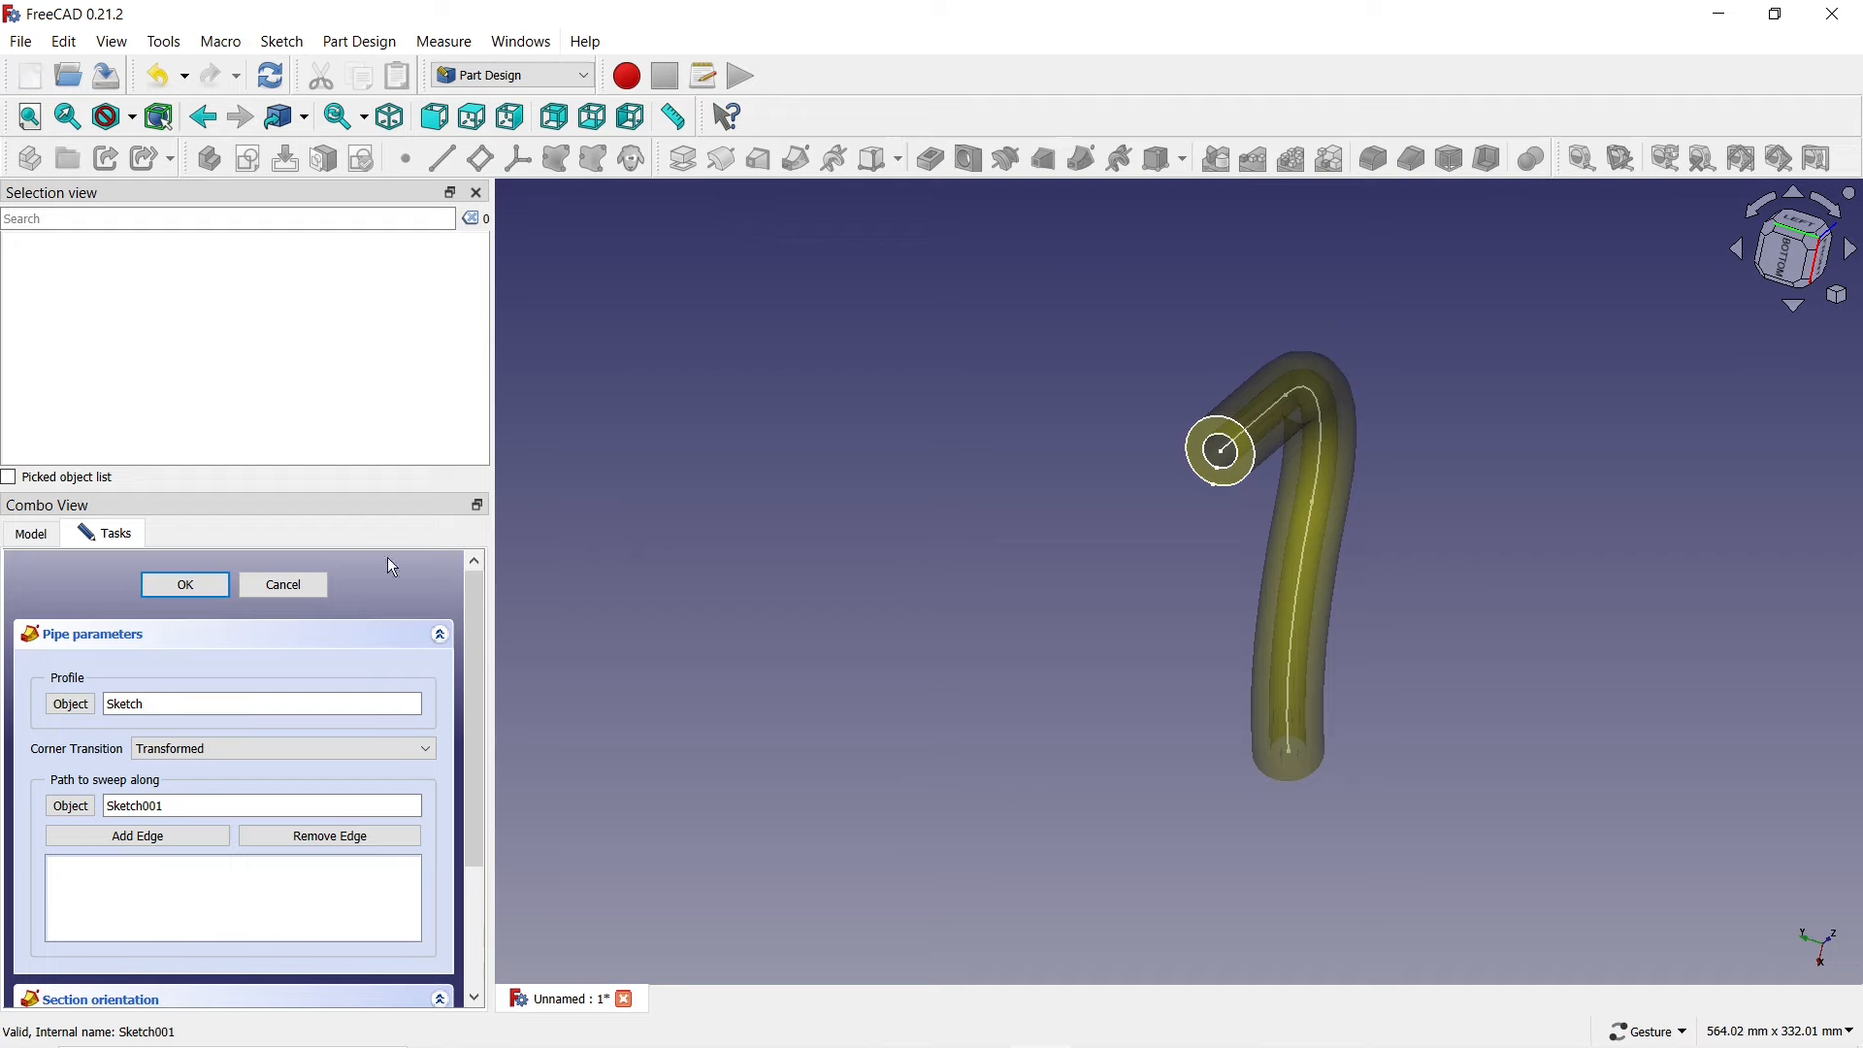
pyautogui.click(185, 584)
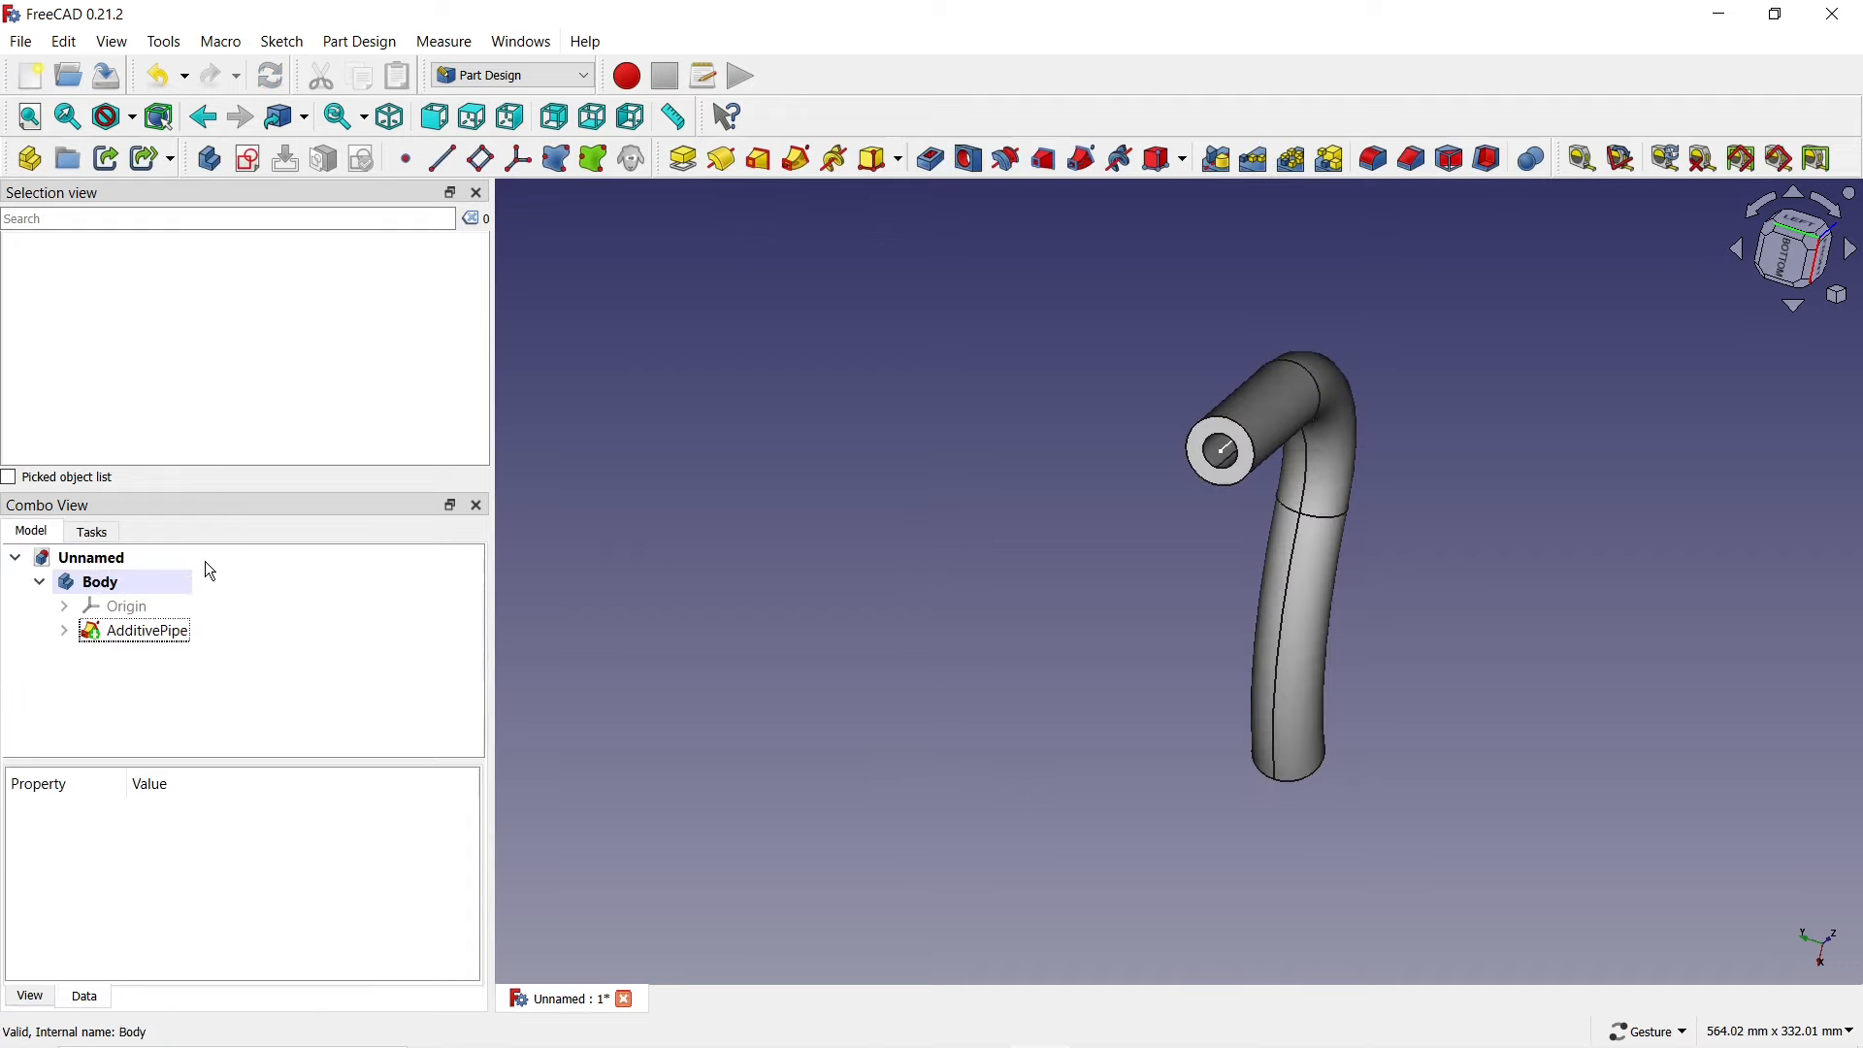
# - Start a linear pattern of the additive pipe and use the base Y axis as its direction reference
pyautogui.click(143, 632)
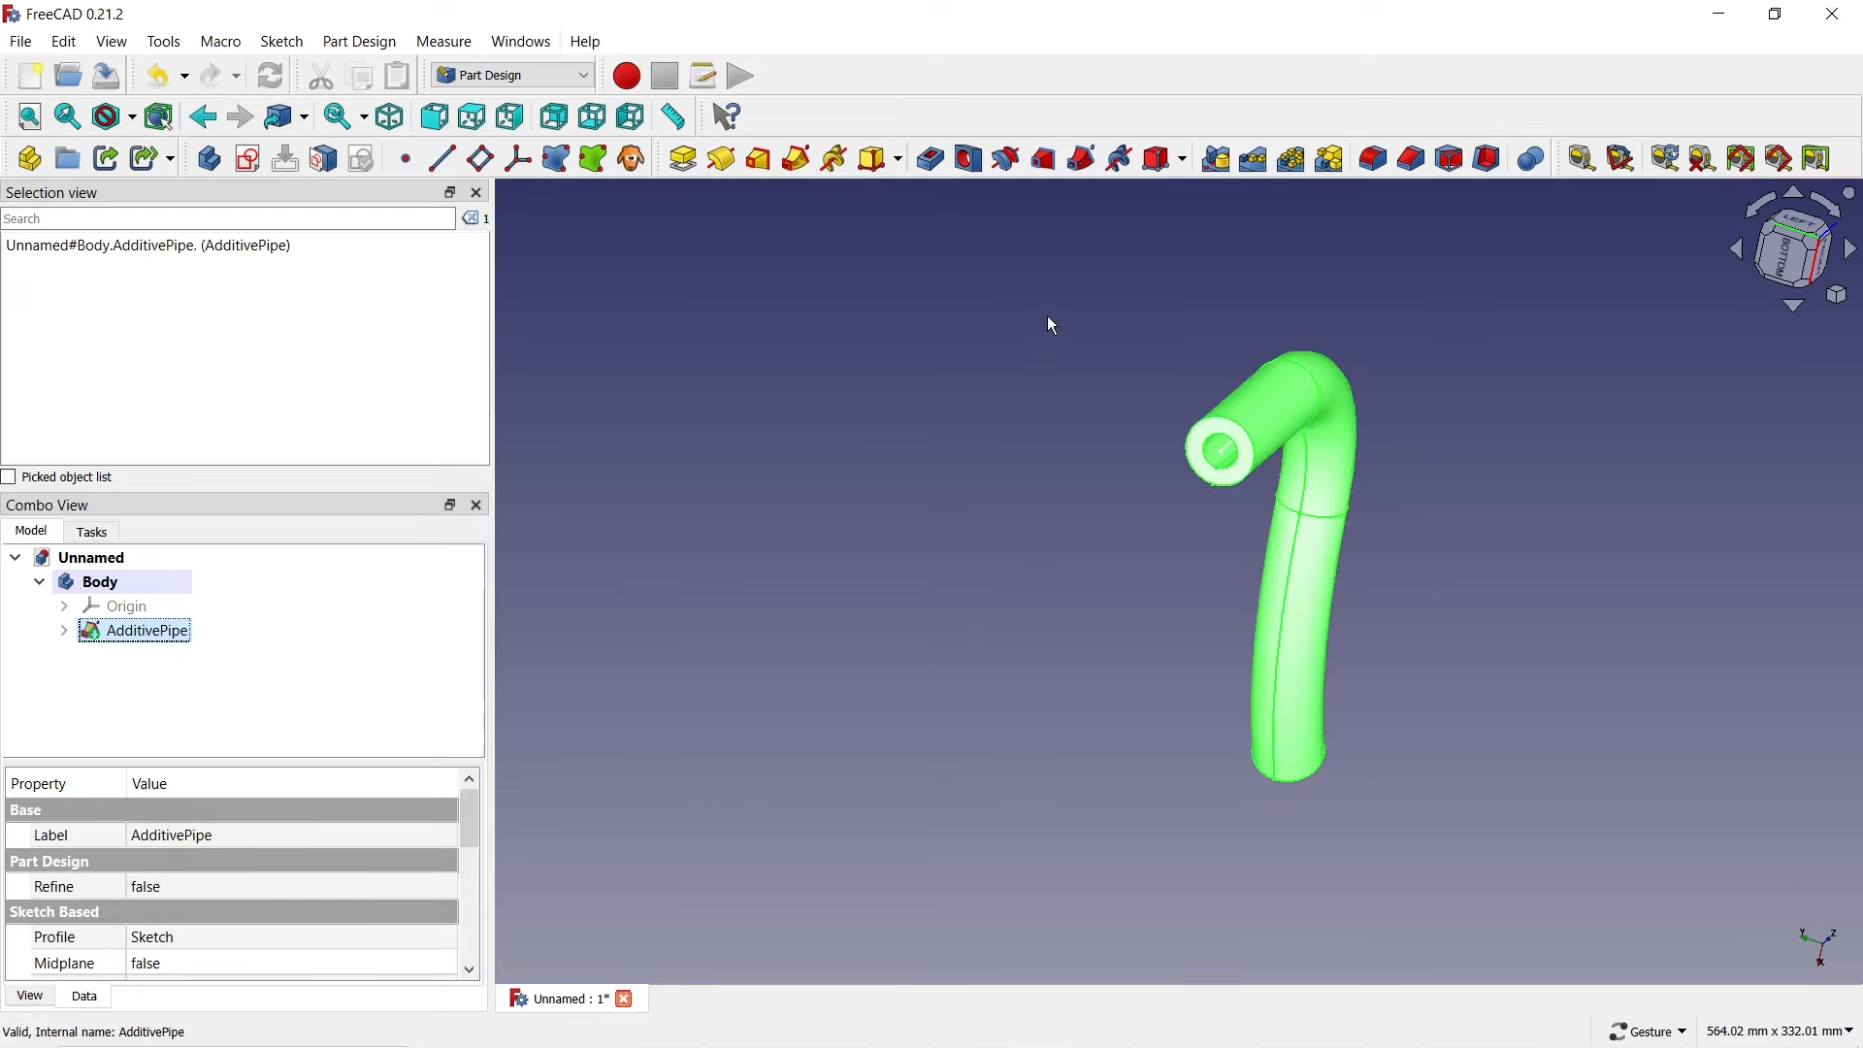
pyautogui.click(1255, 160)
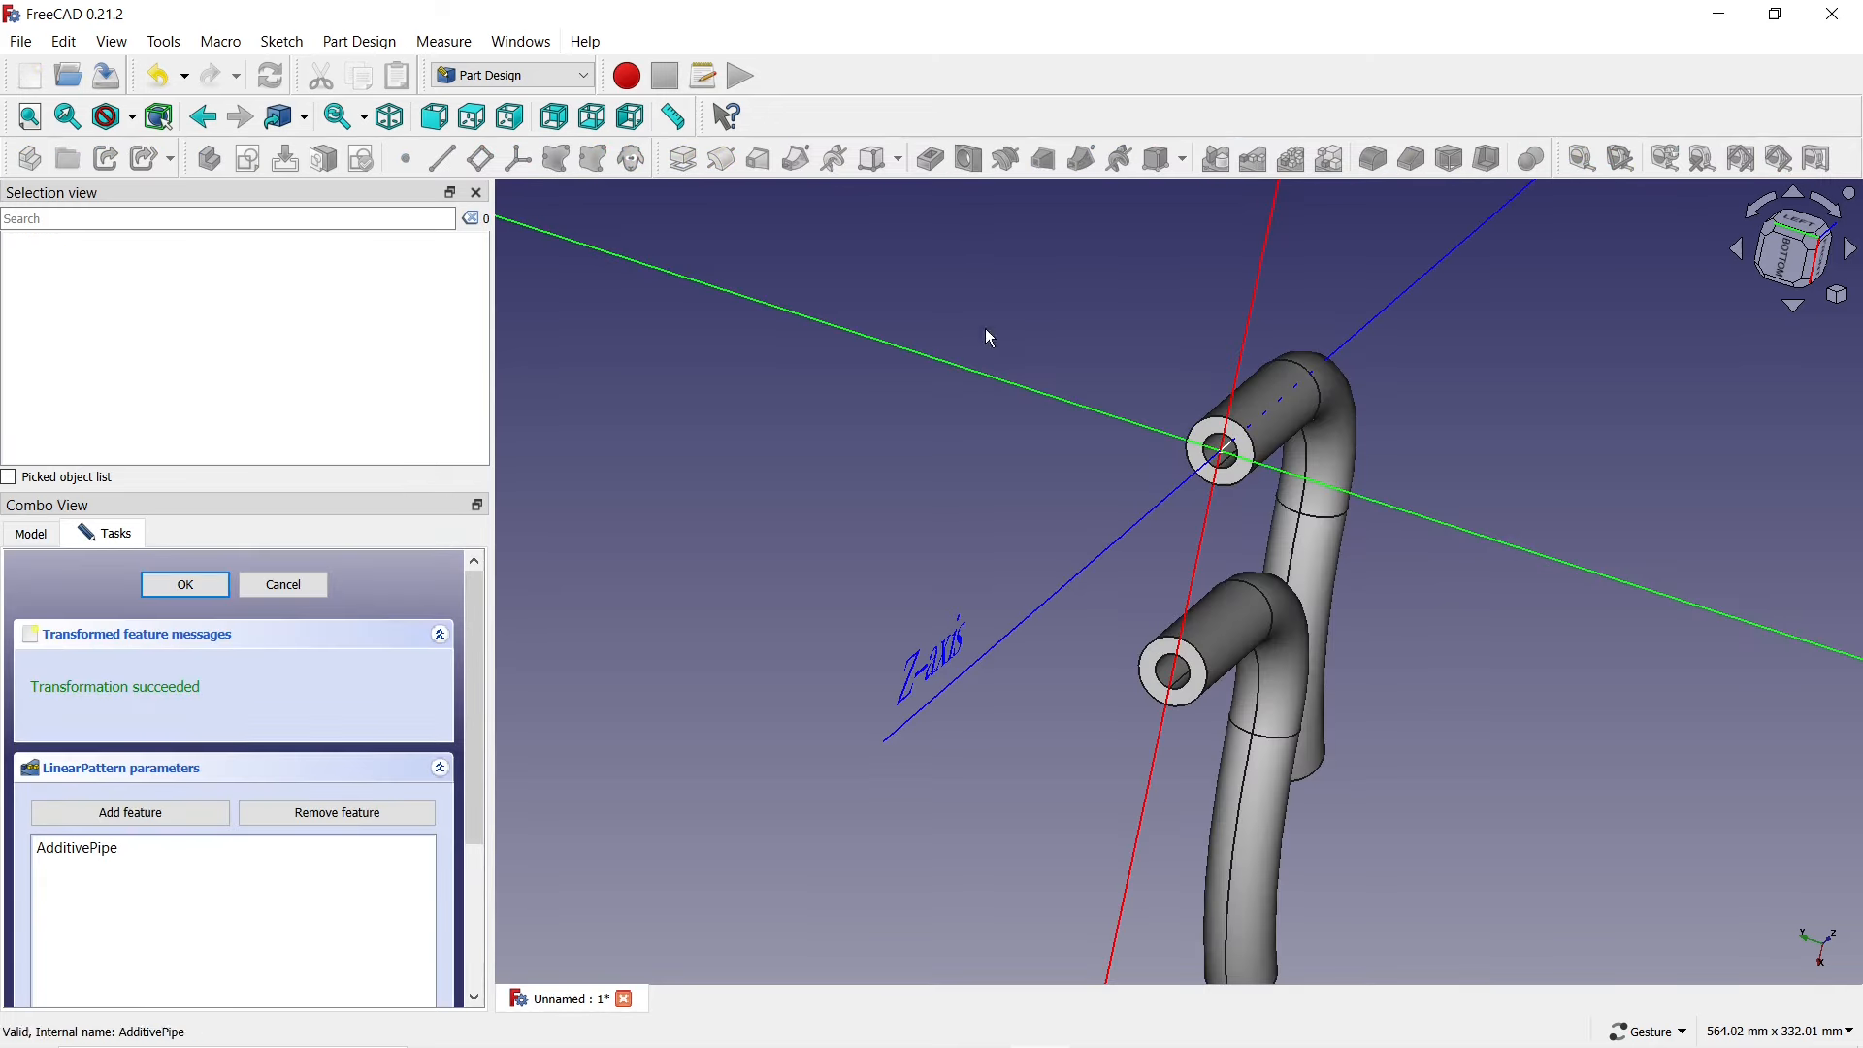
pyautogui.moveTo(479, 746); pyautogui.dragTo(476, 886)
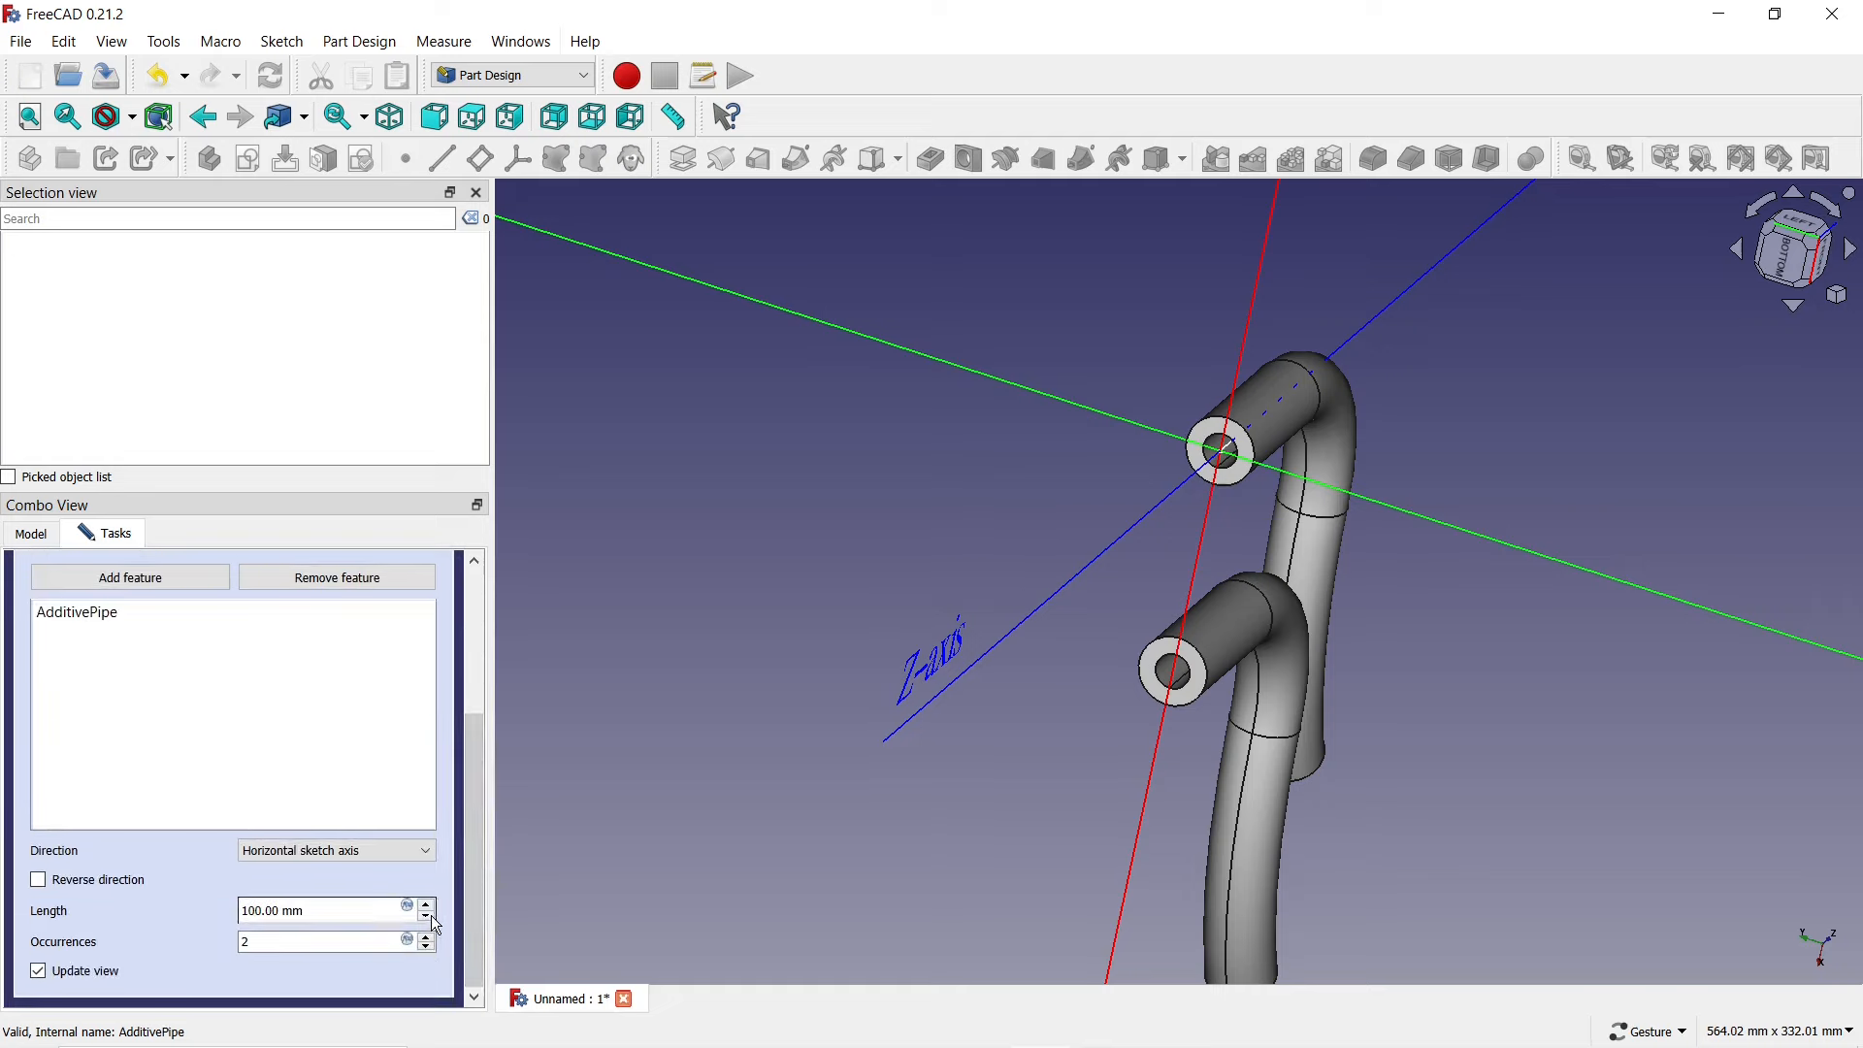
pyautogui.click(369, 850)
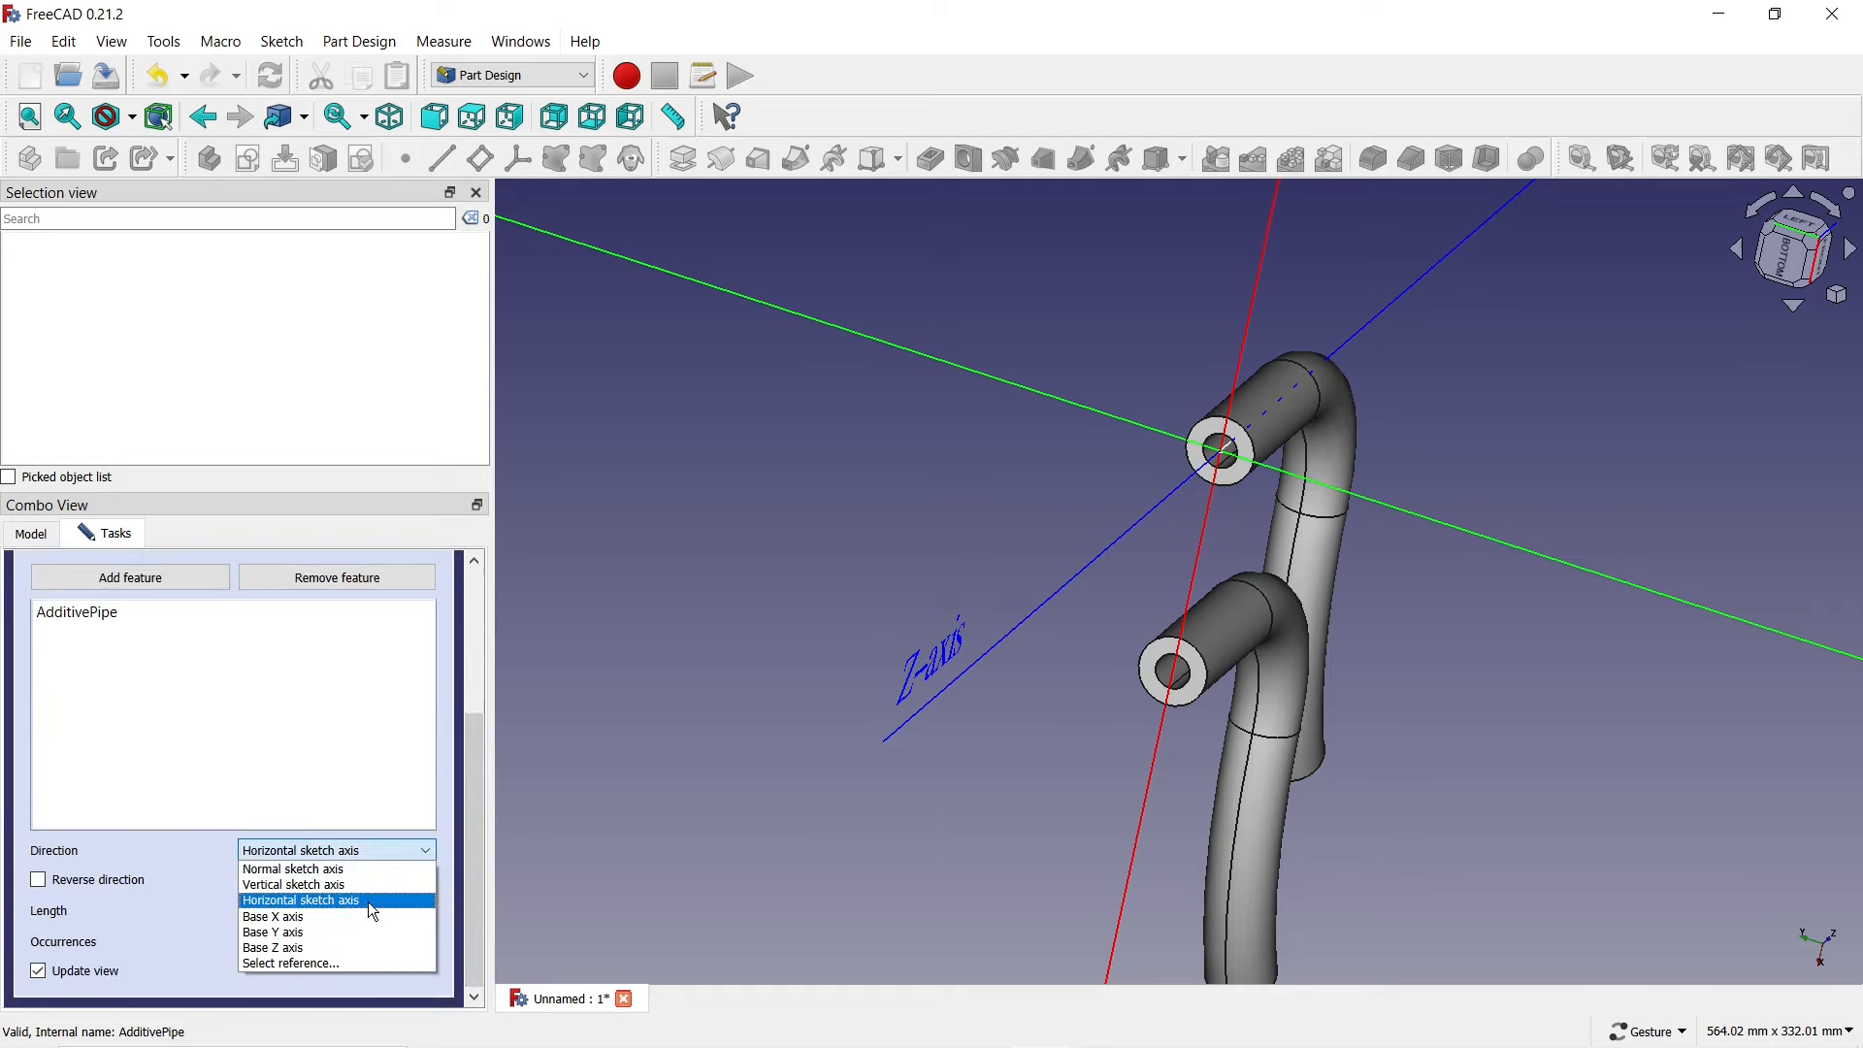
pyautogui.click(329, 964)
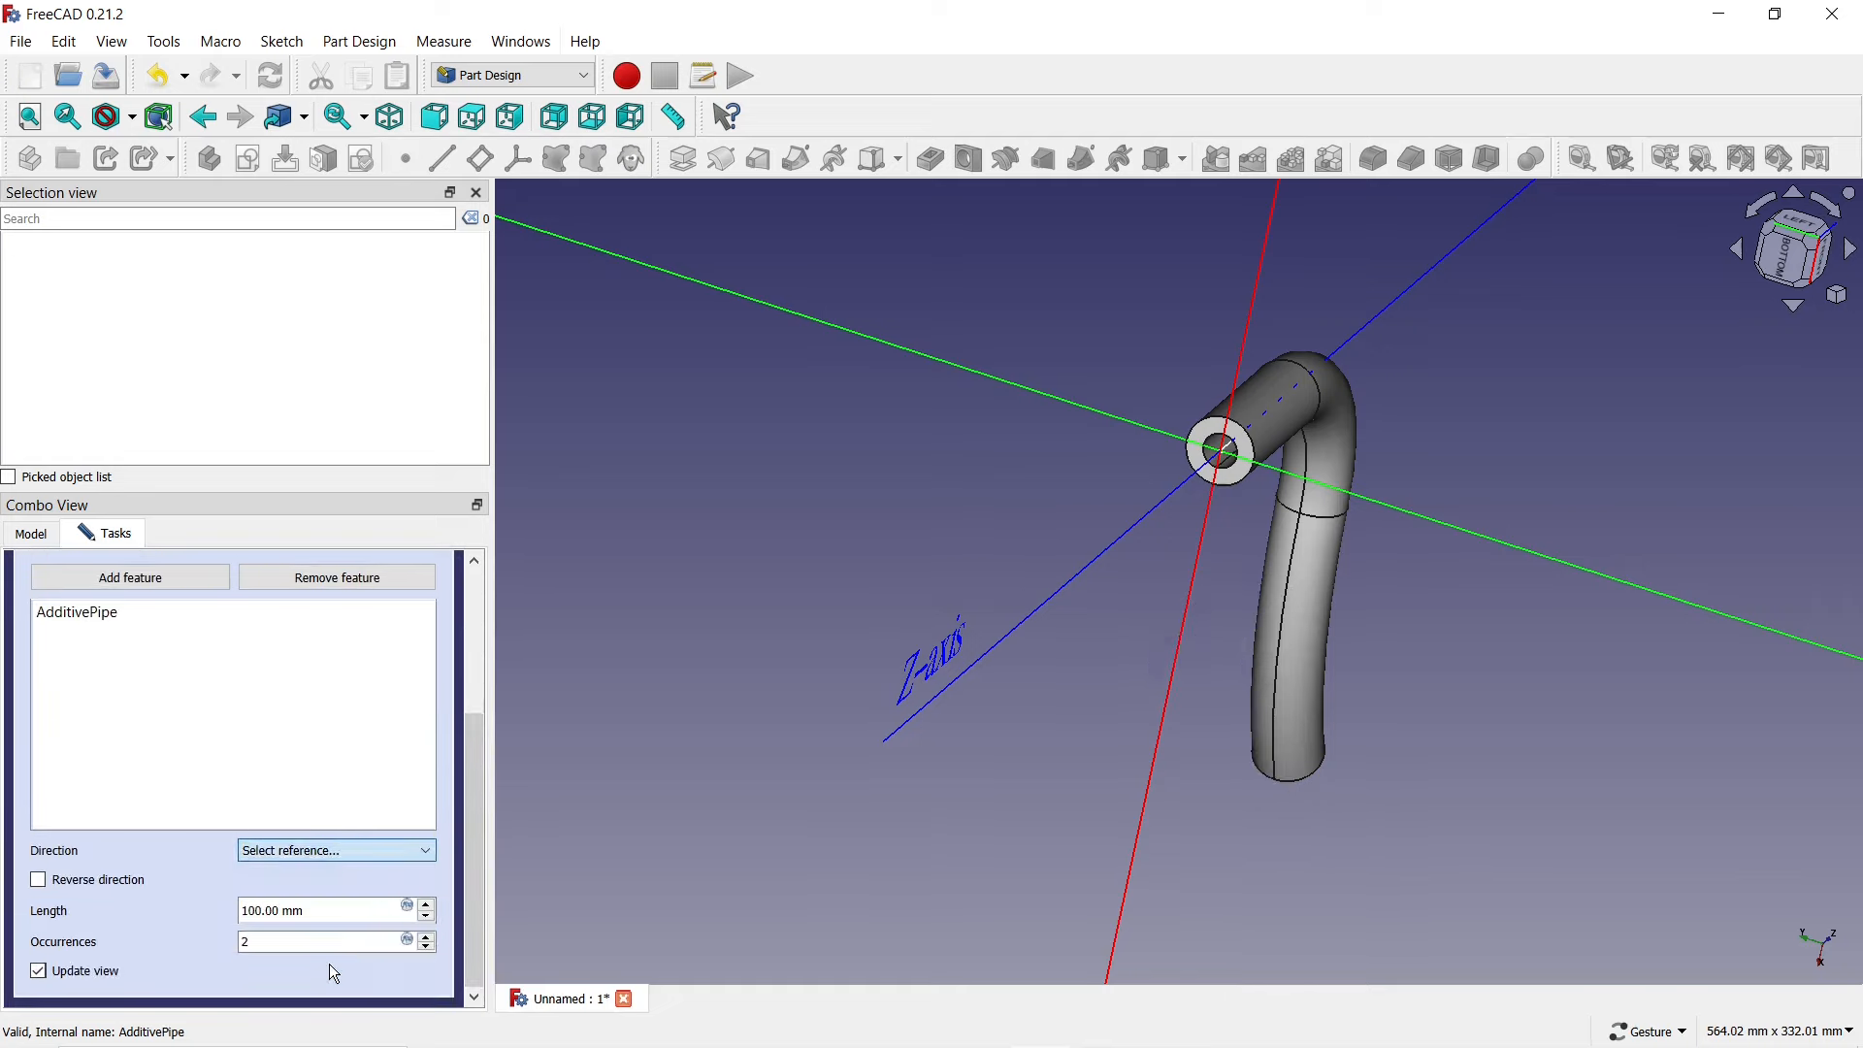
pyautogui.click(1393, 504)
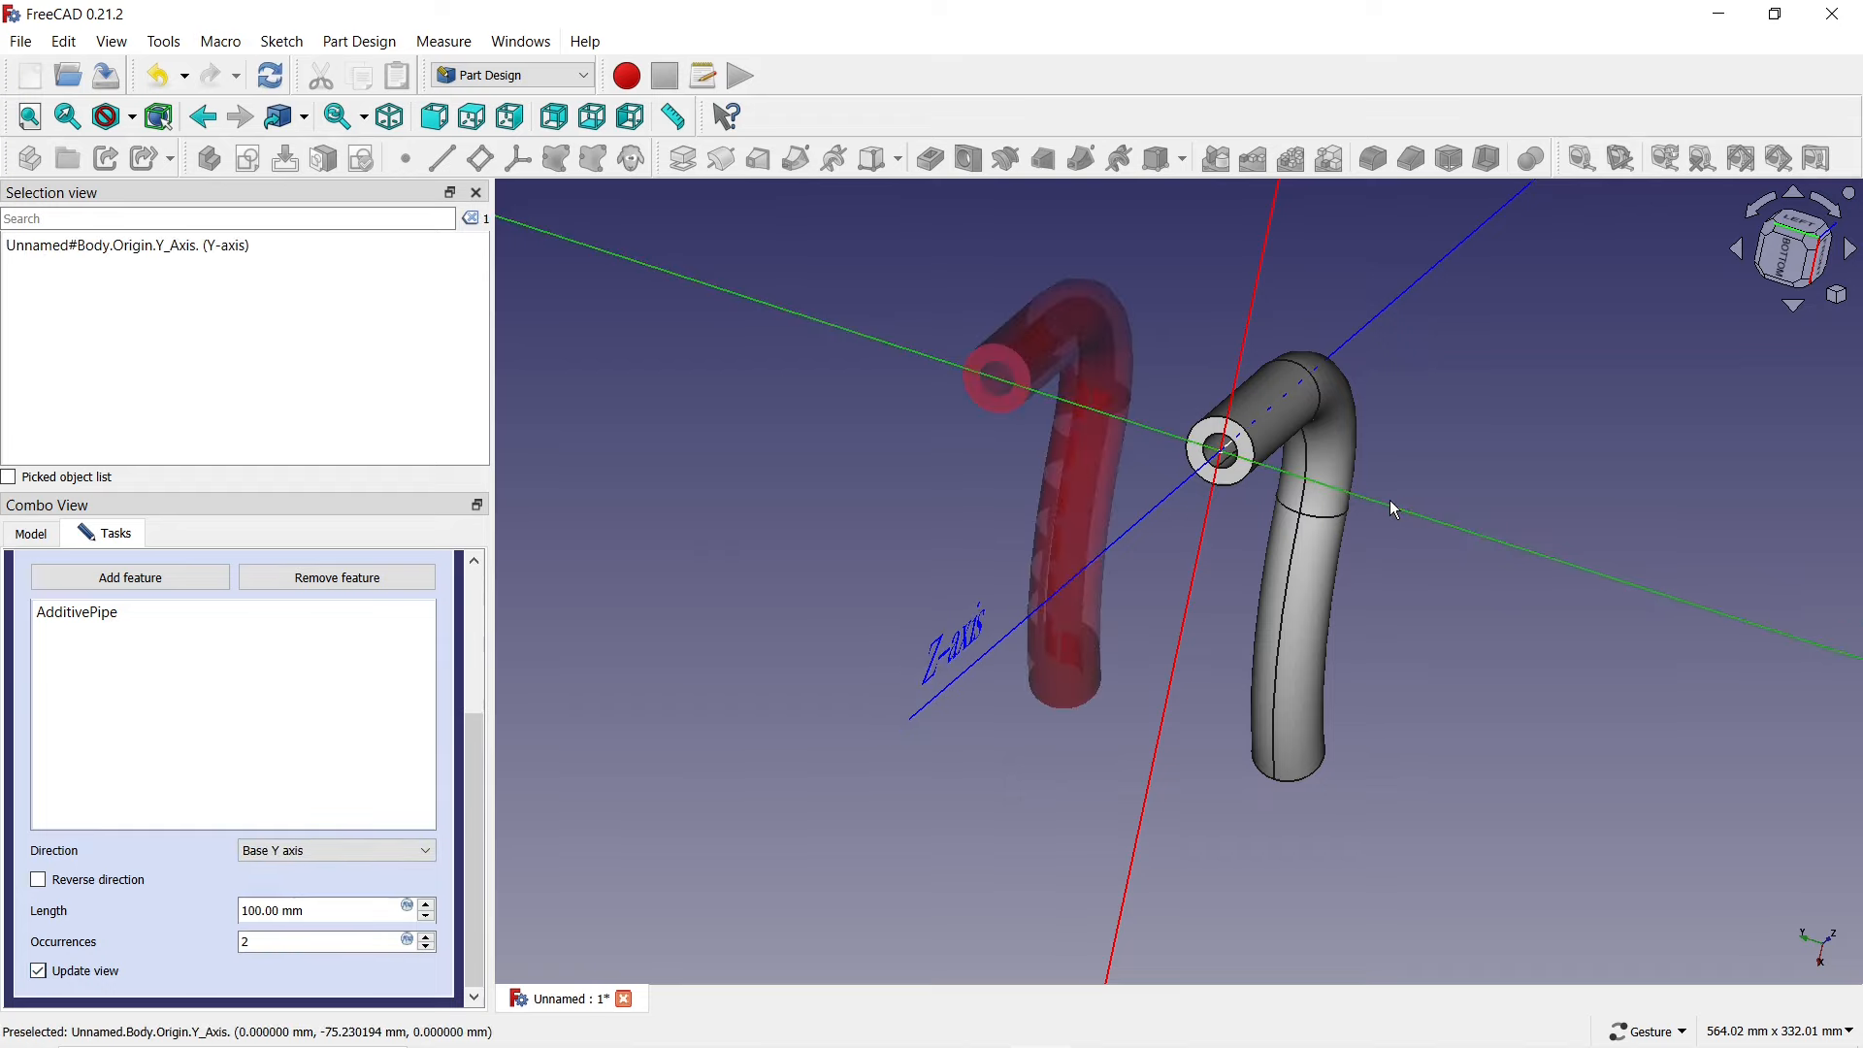
# - Try a pattern length of 20 mm for two occurrences and raise it to 25 mm to judge the pipe spacing
pyautogui.tripleClick(332, 914)
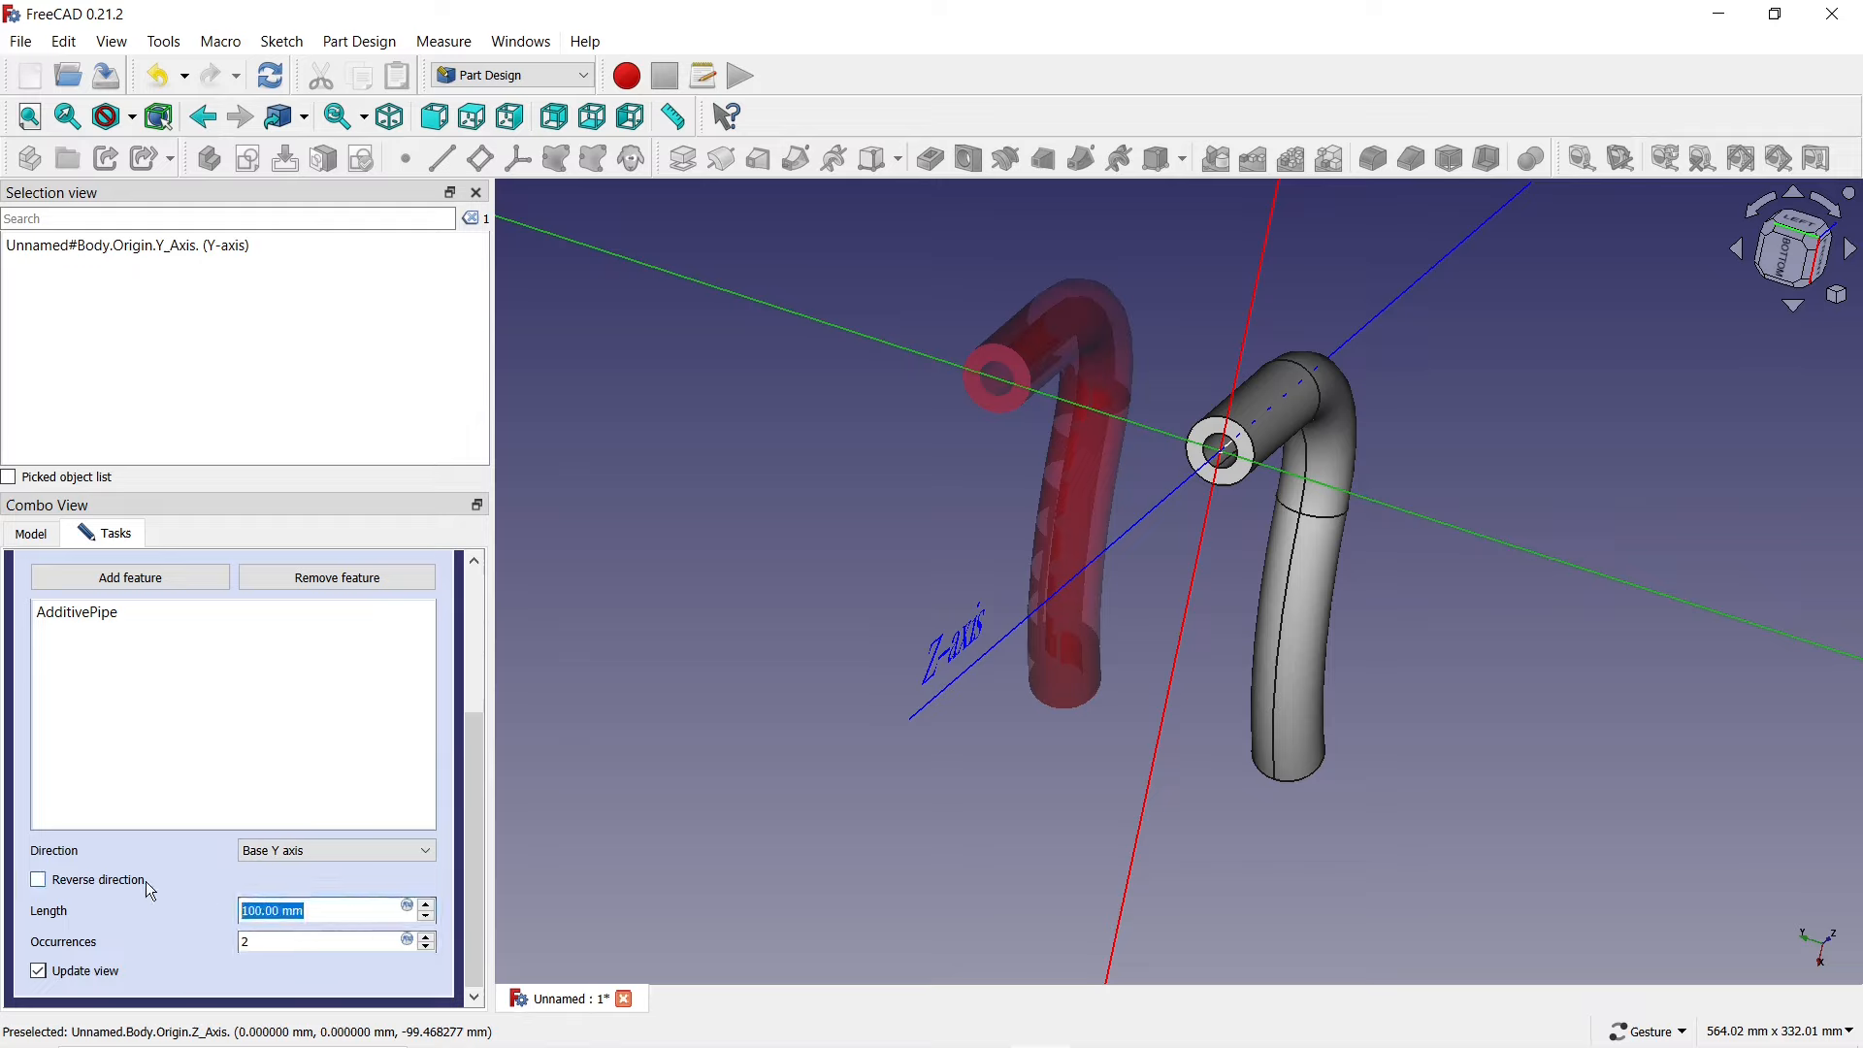
pyautogui.write('20')
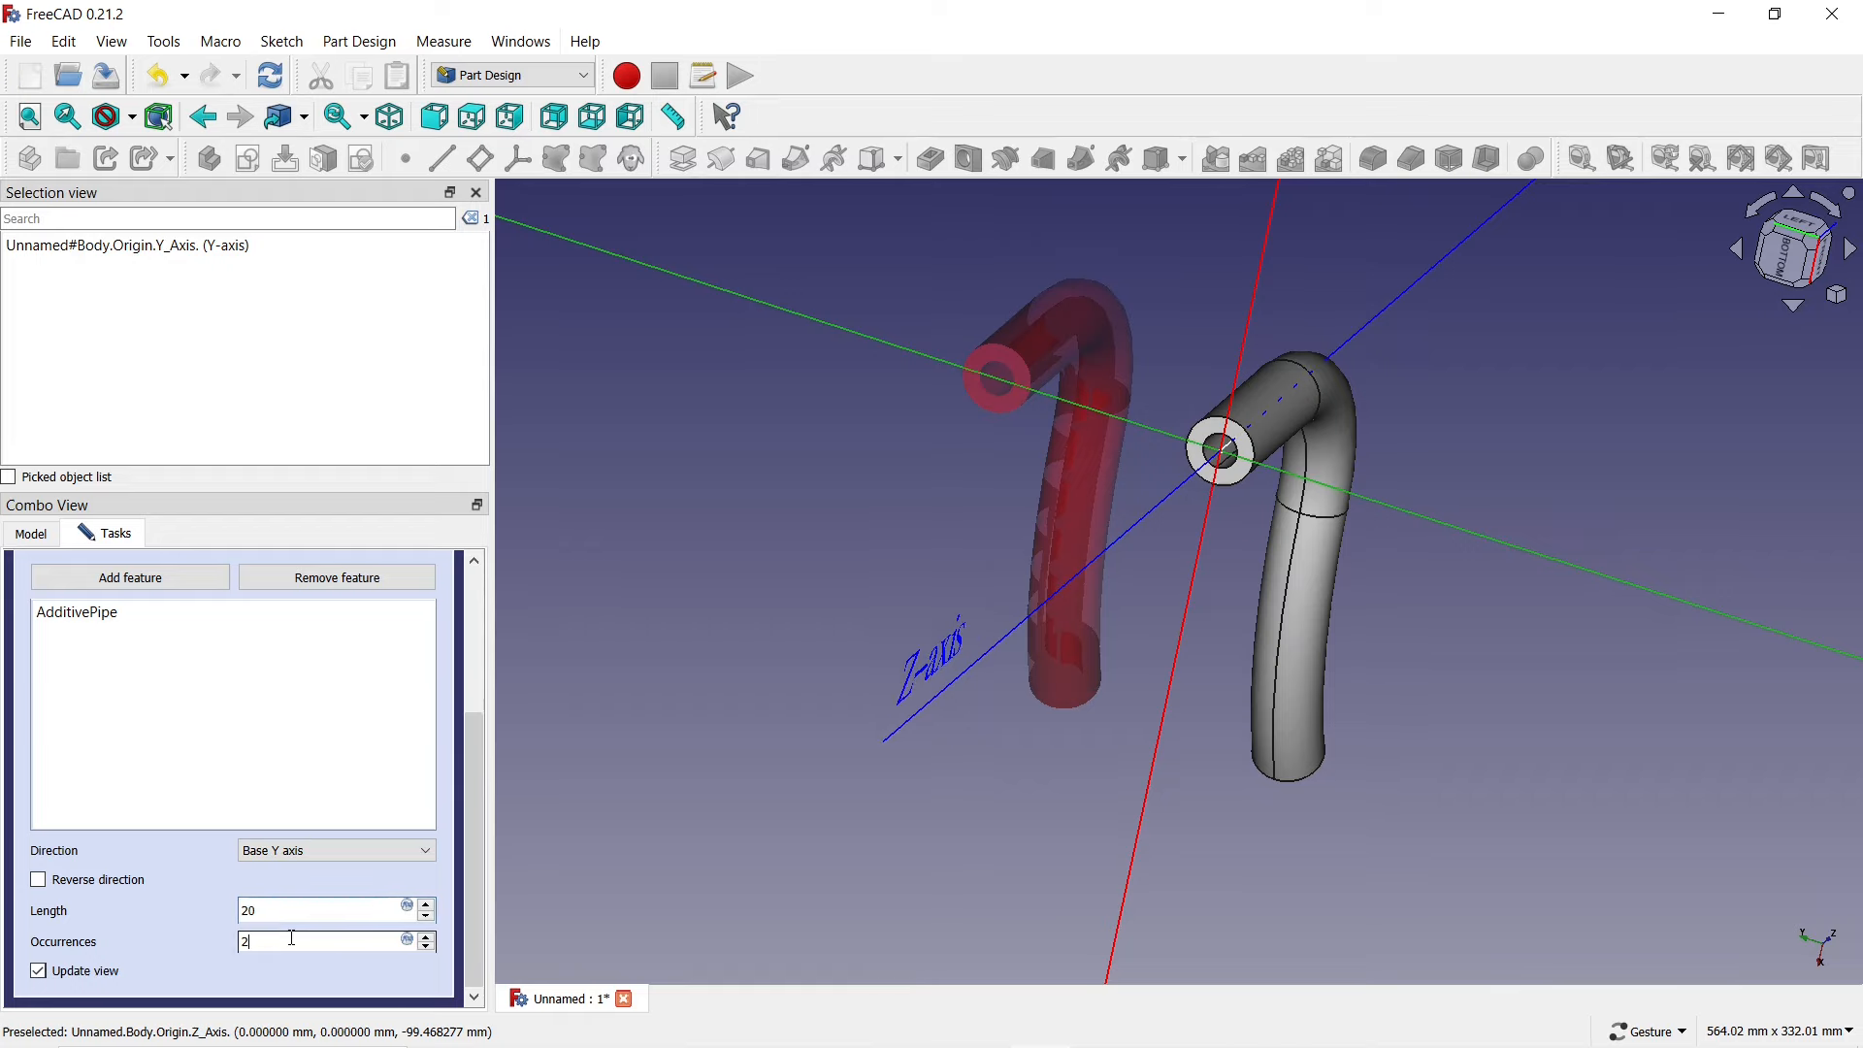
pyautogui.click(292, 939)
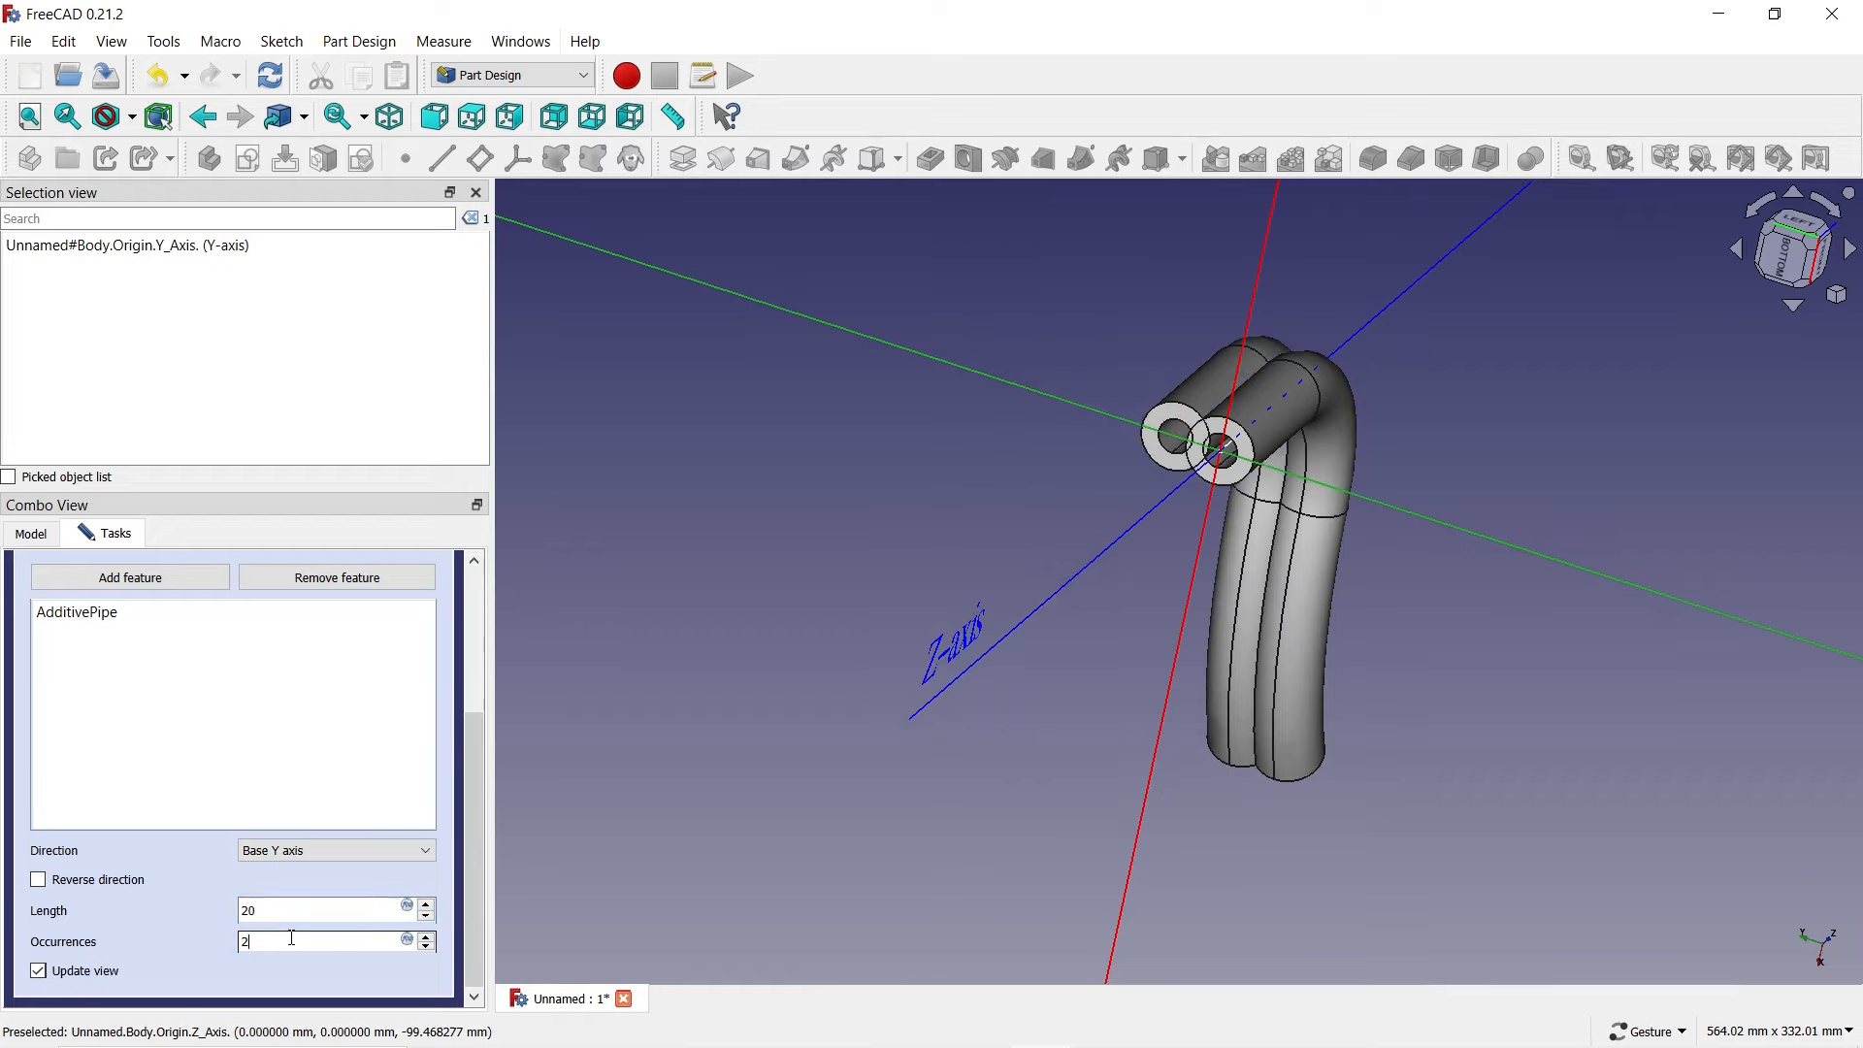
pyautogui.scroll(5, 1155, 425)
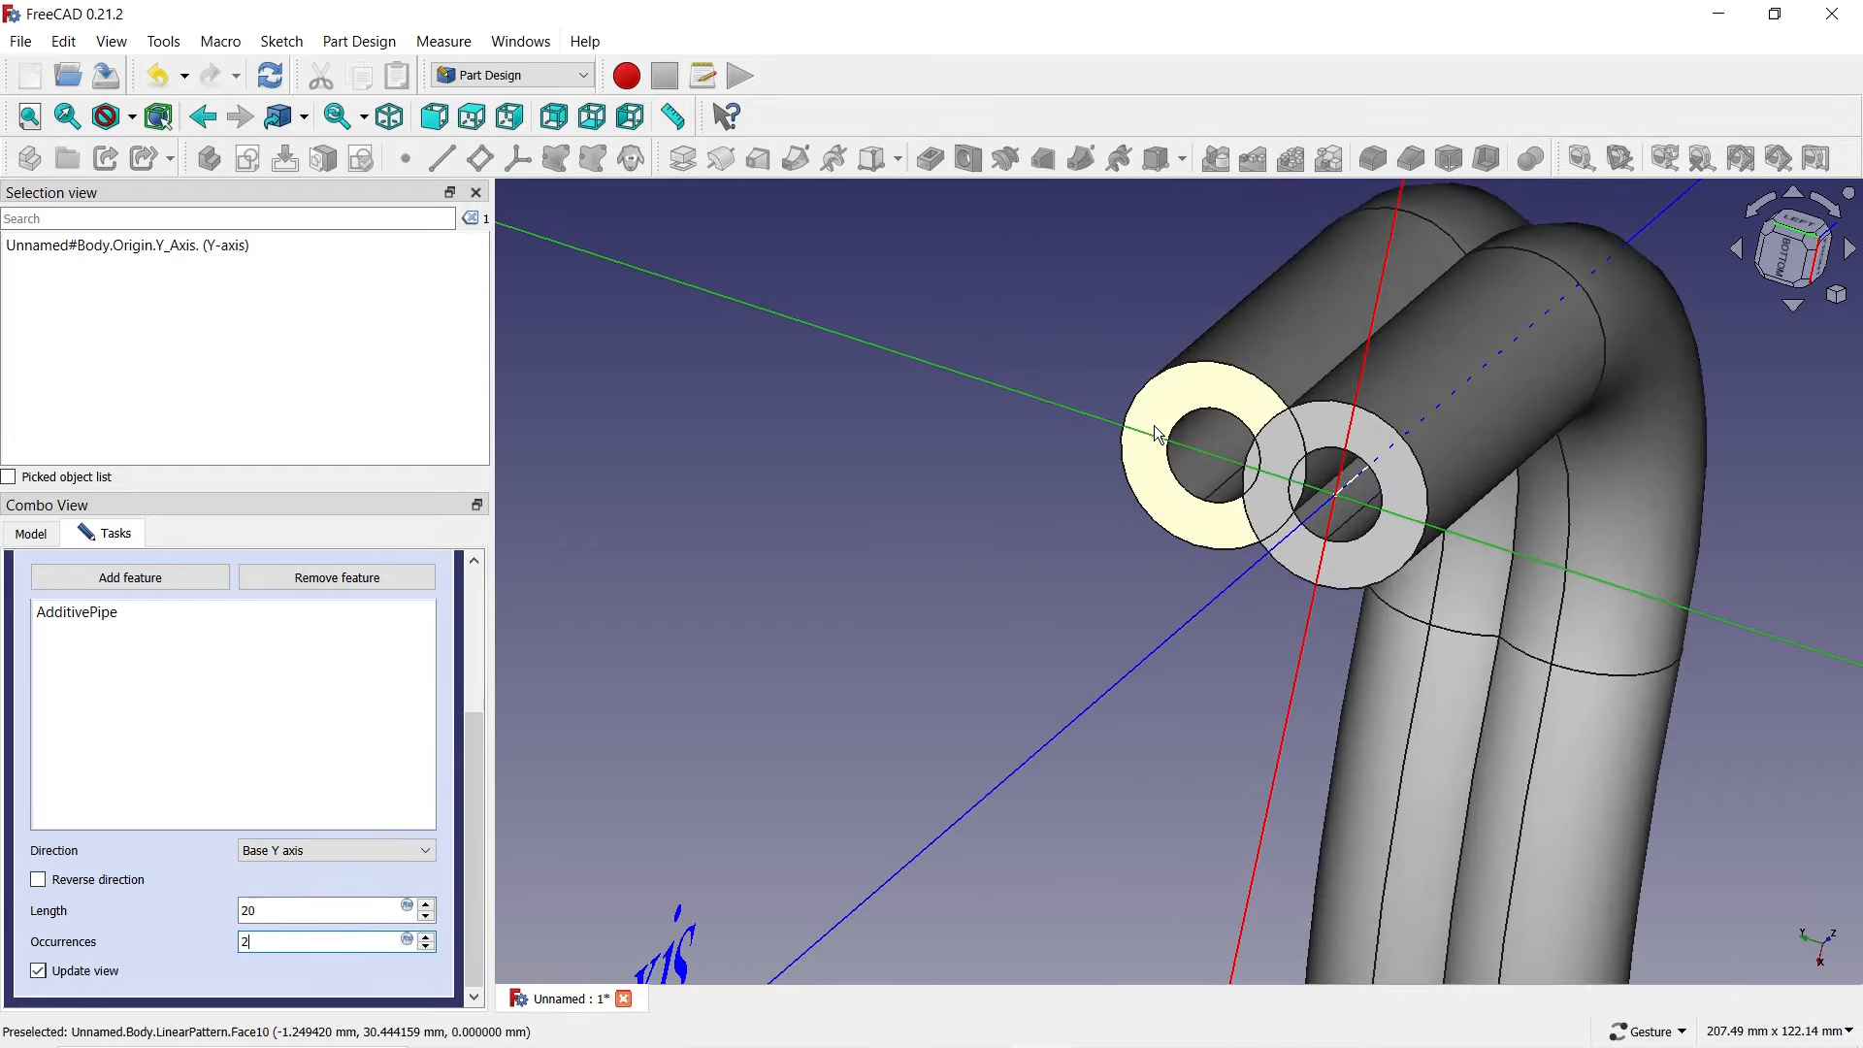
pyautogui.click(427, 904)
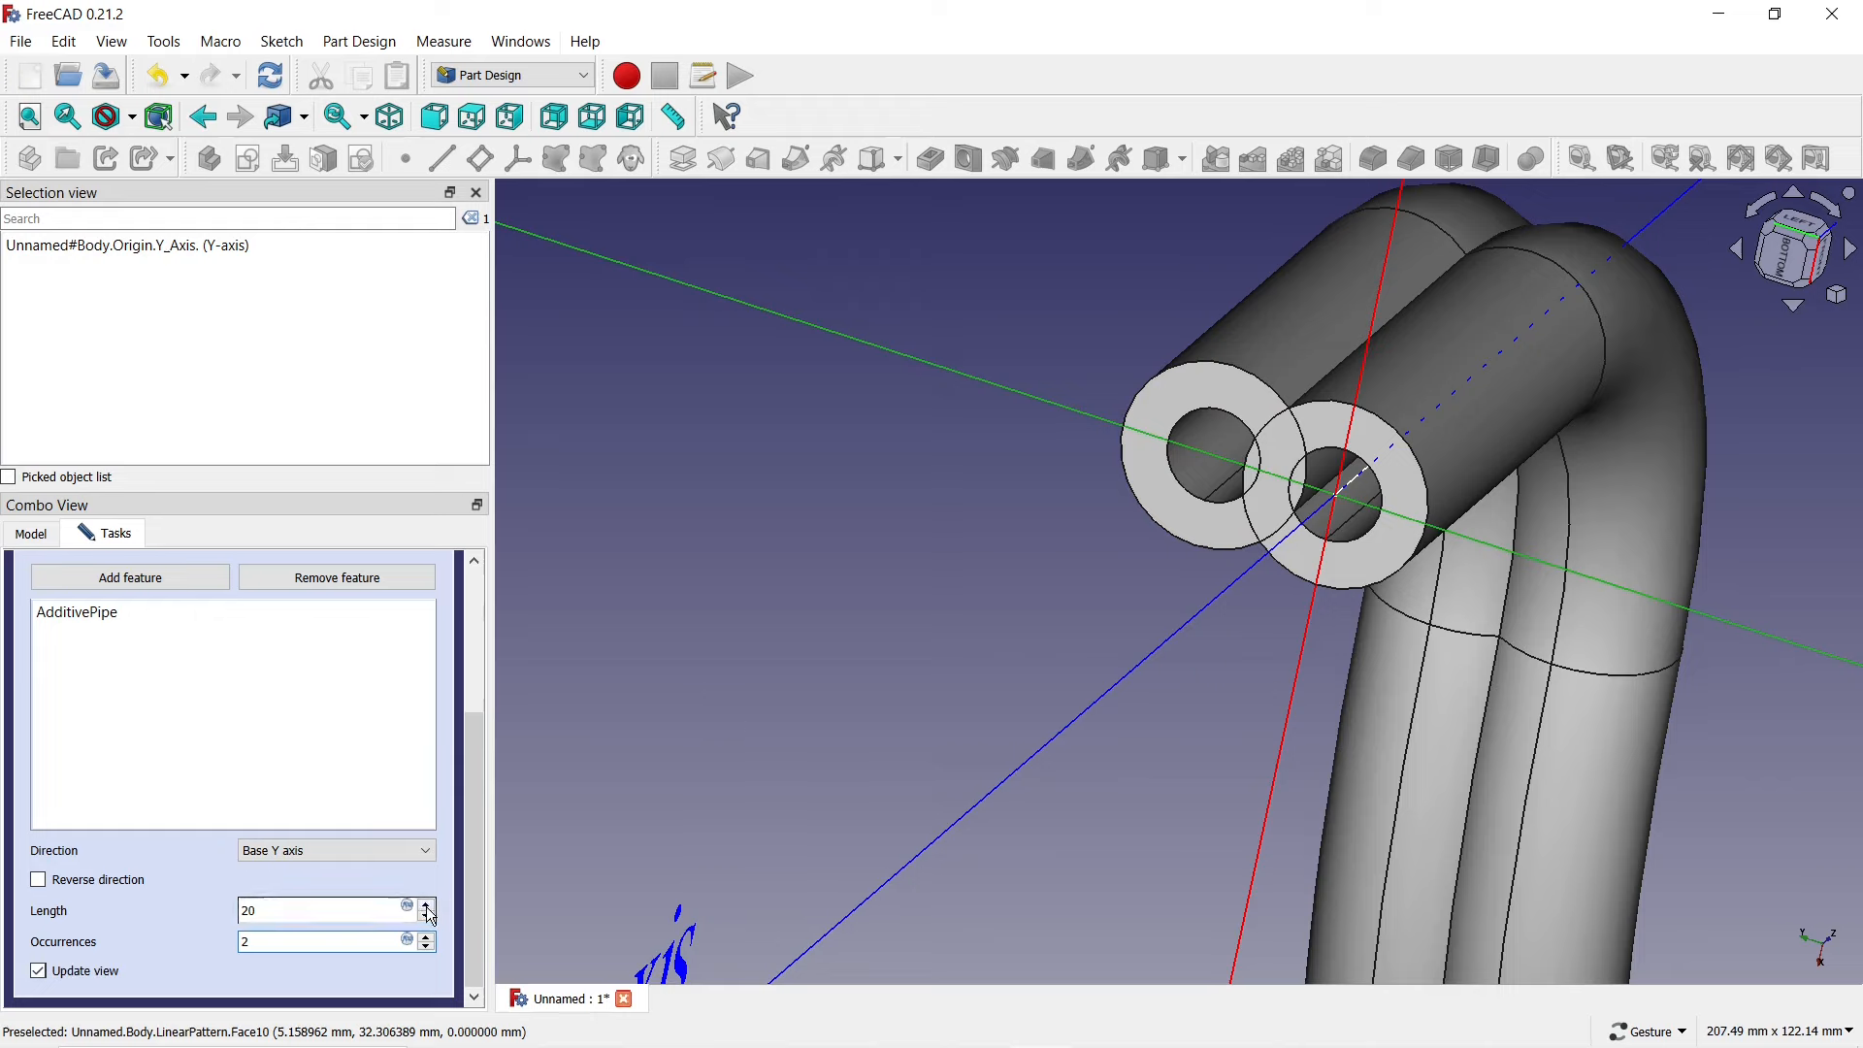
pyautogui.click(427, 907)
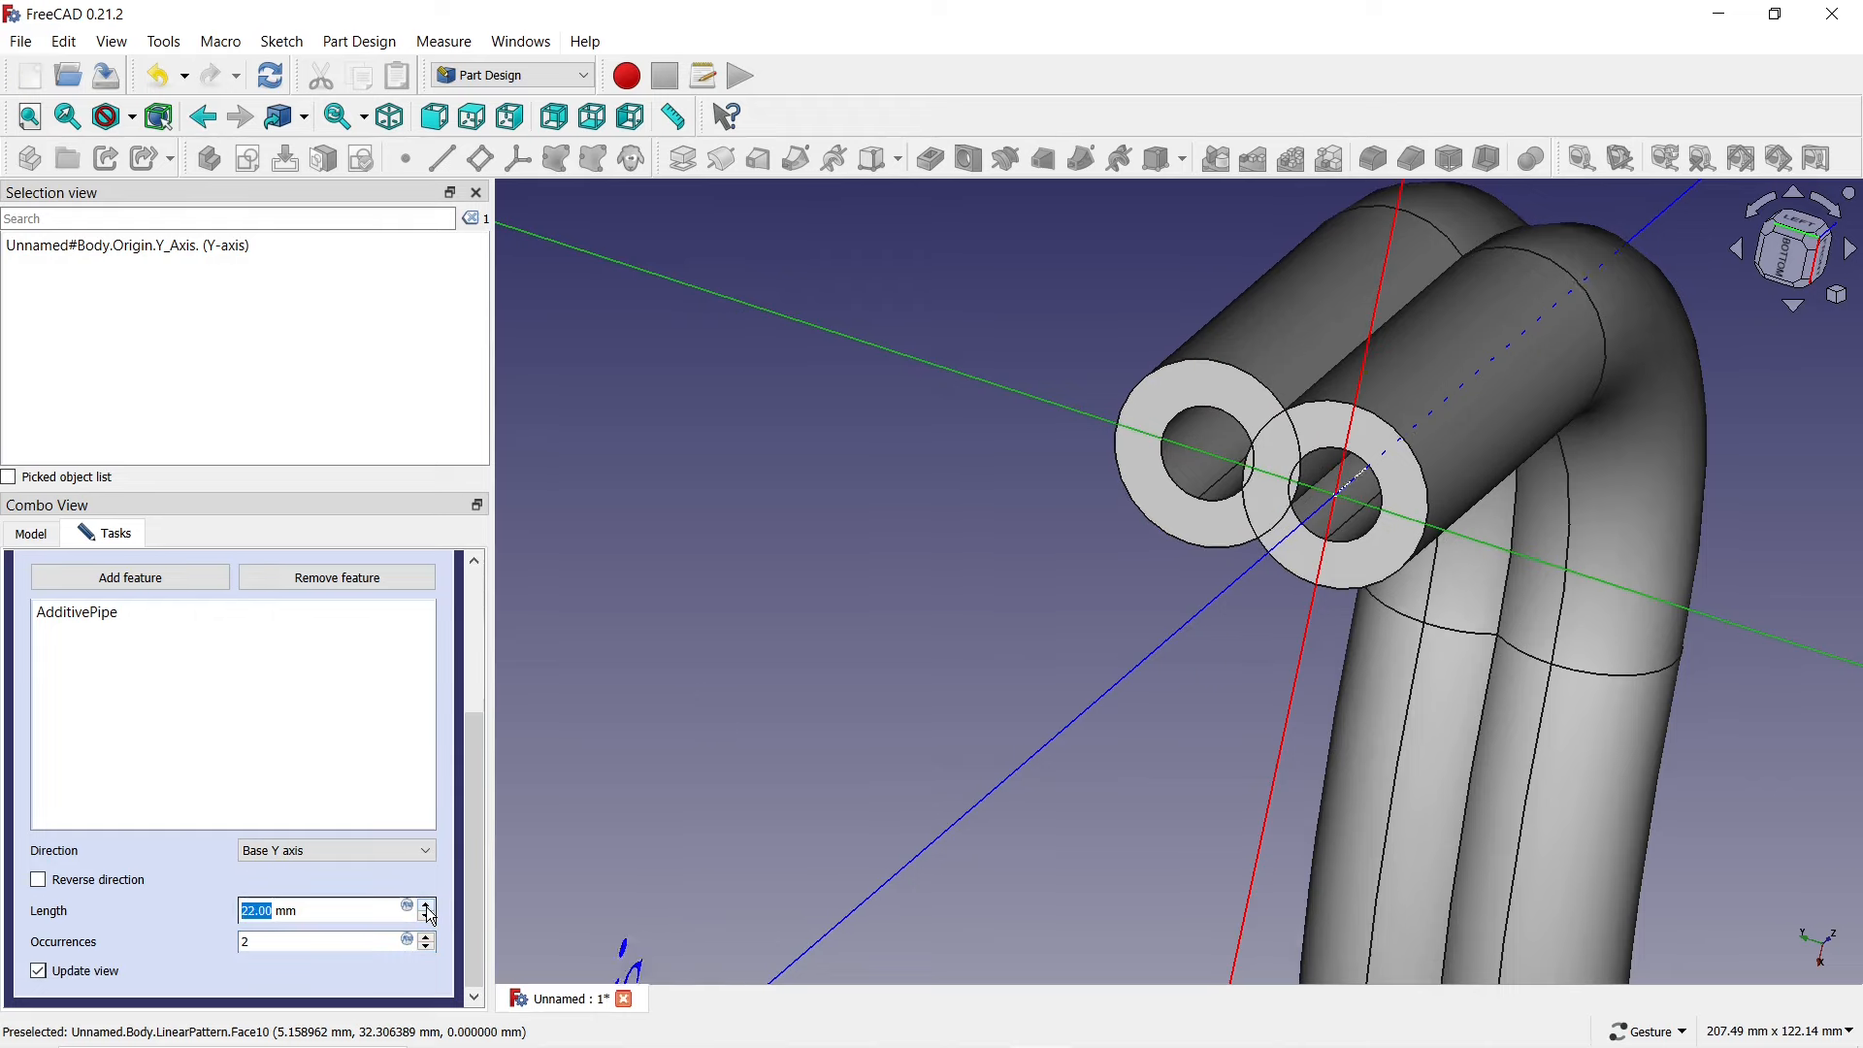
pyautogui.click(428, 906)
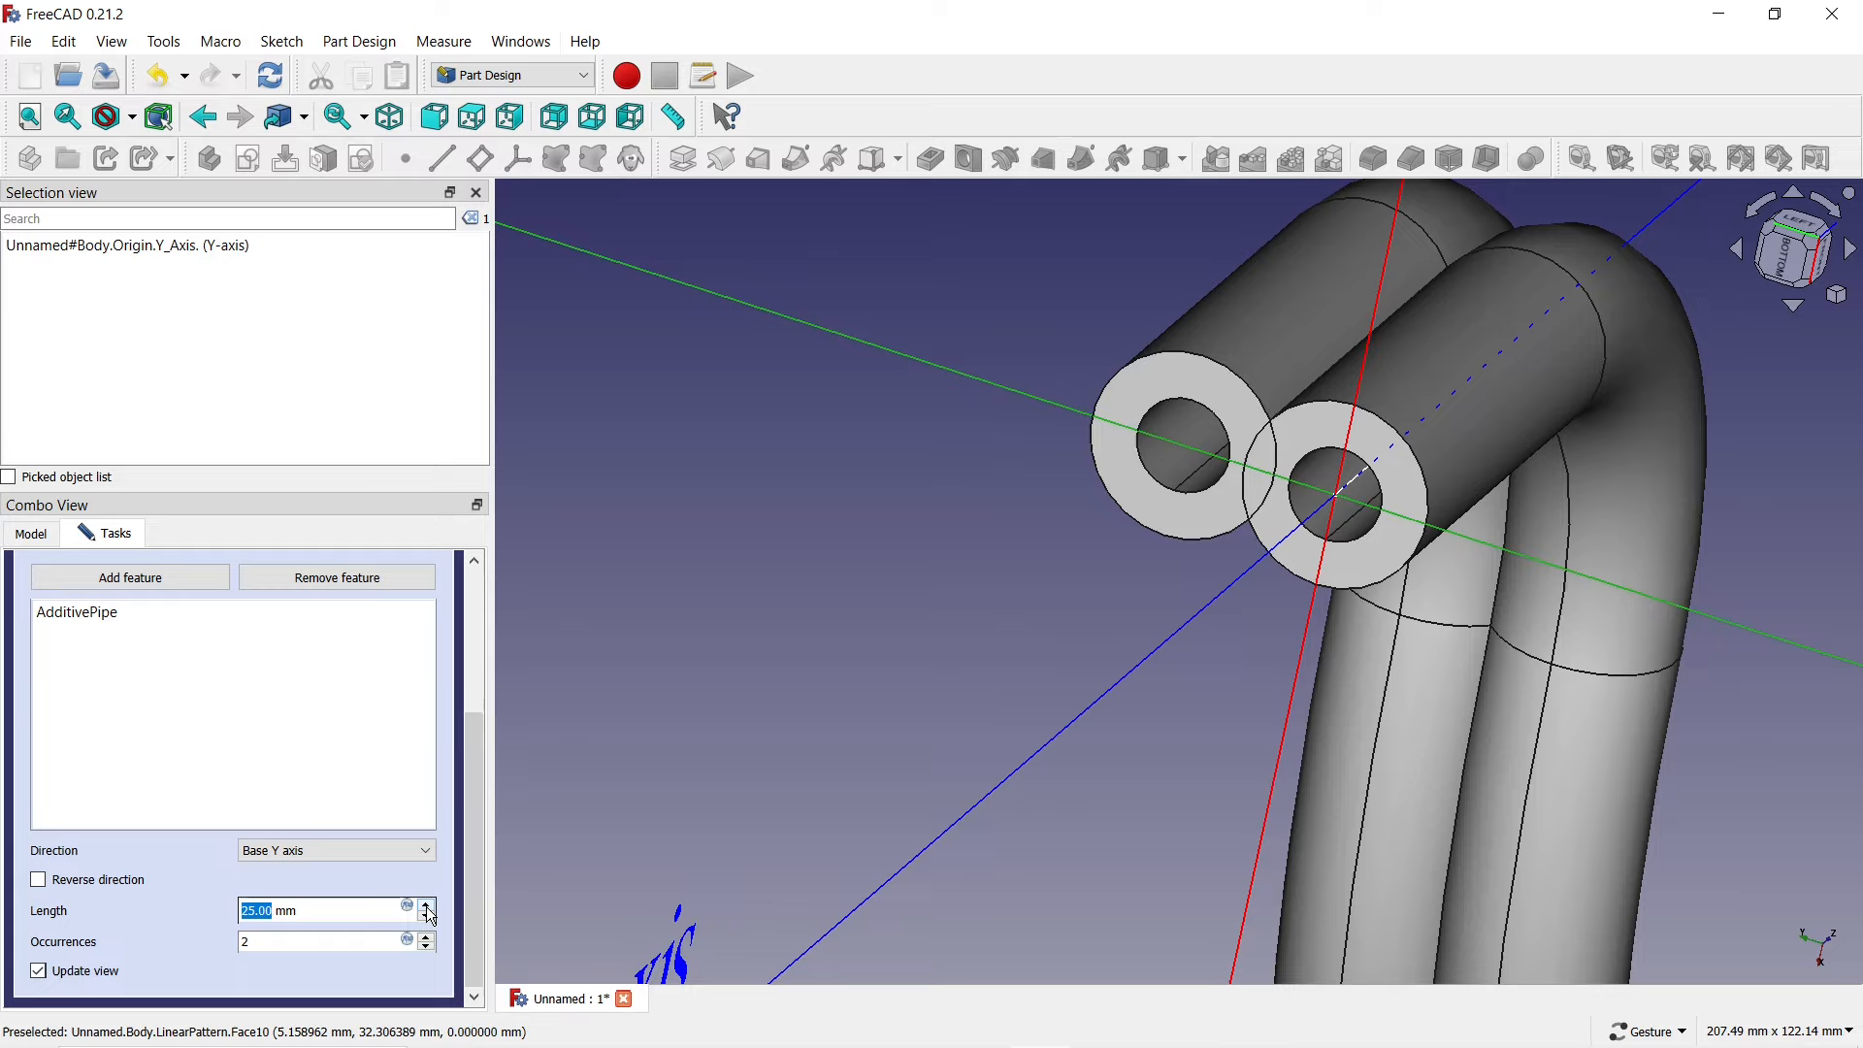
# - Set the linear pattern's length to 75 mm and its occurrences to 4
pyautogui.tripleClick(332, 916)
pyautogui.write('75')
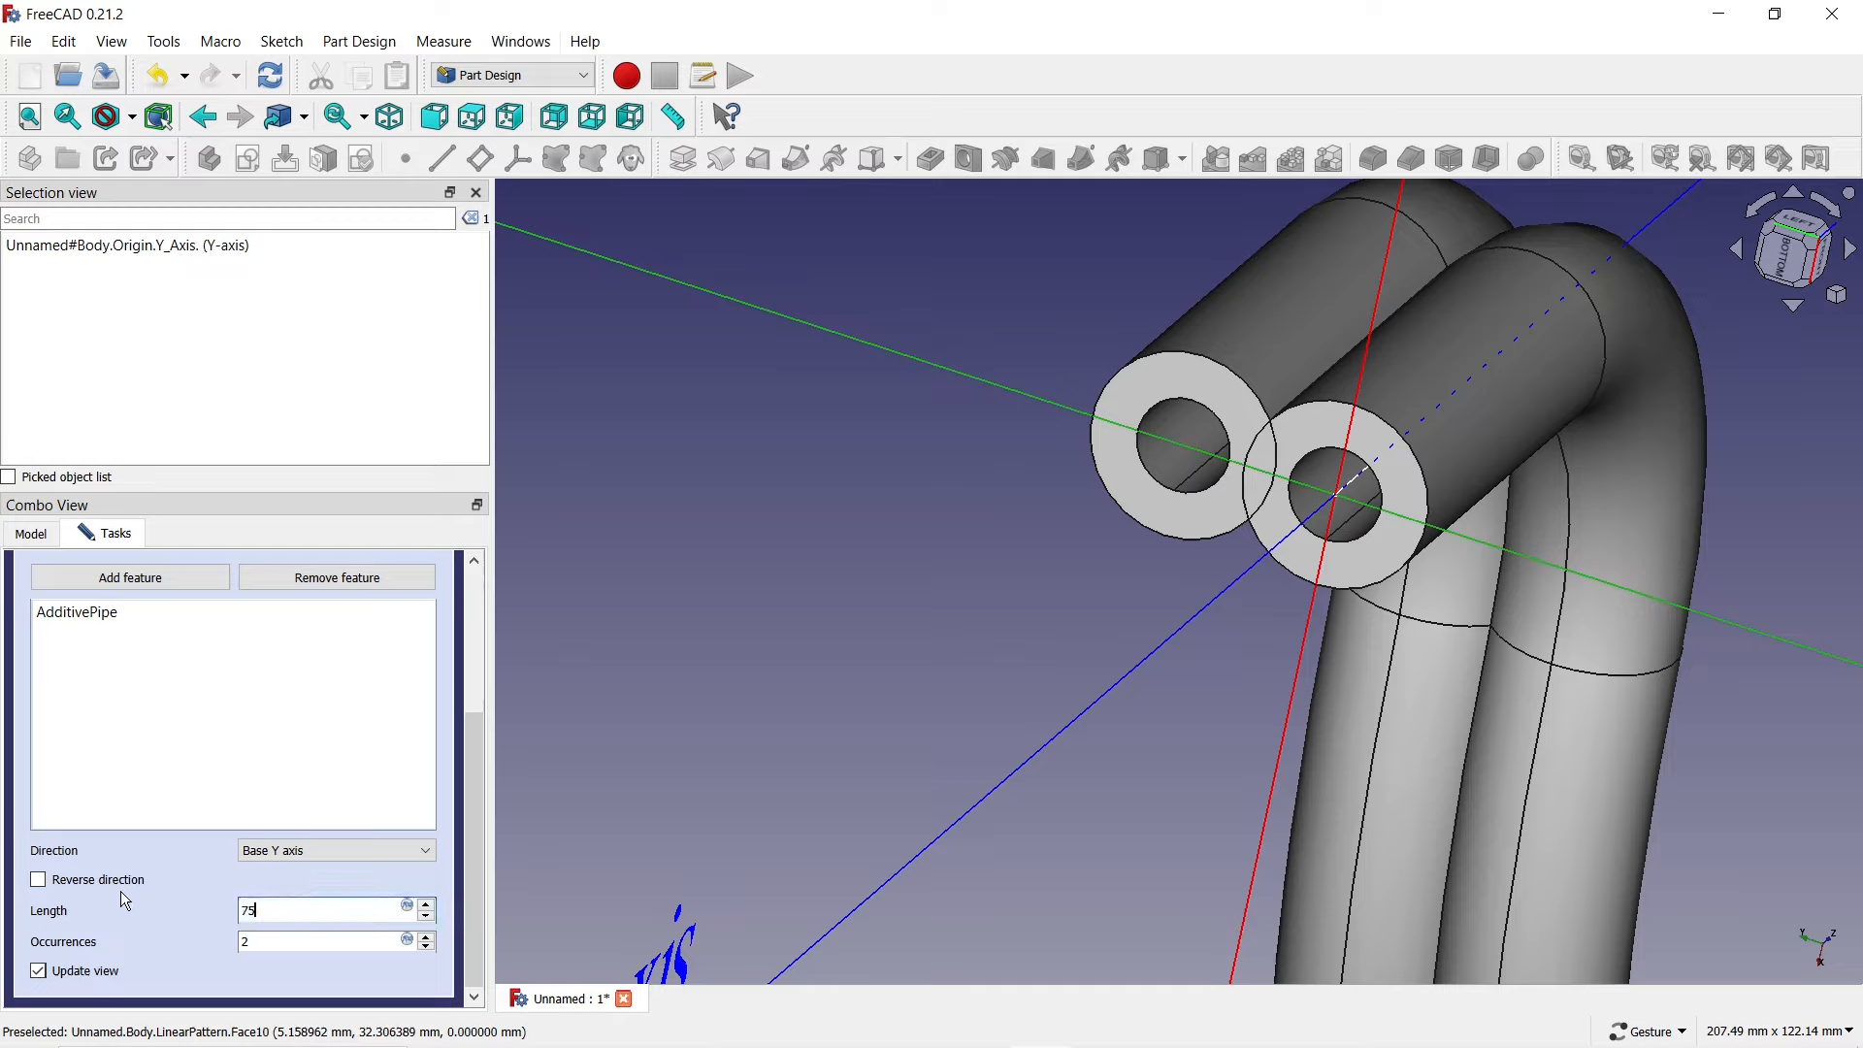
pyautogui.click(428, 941)
pyautogui.click(428, 940)
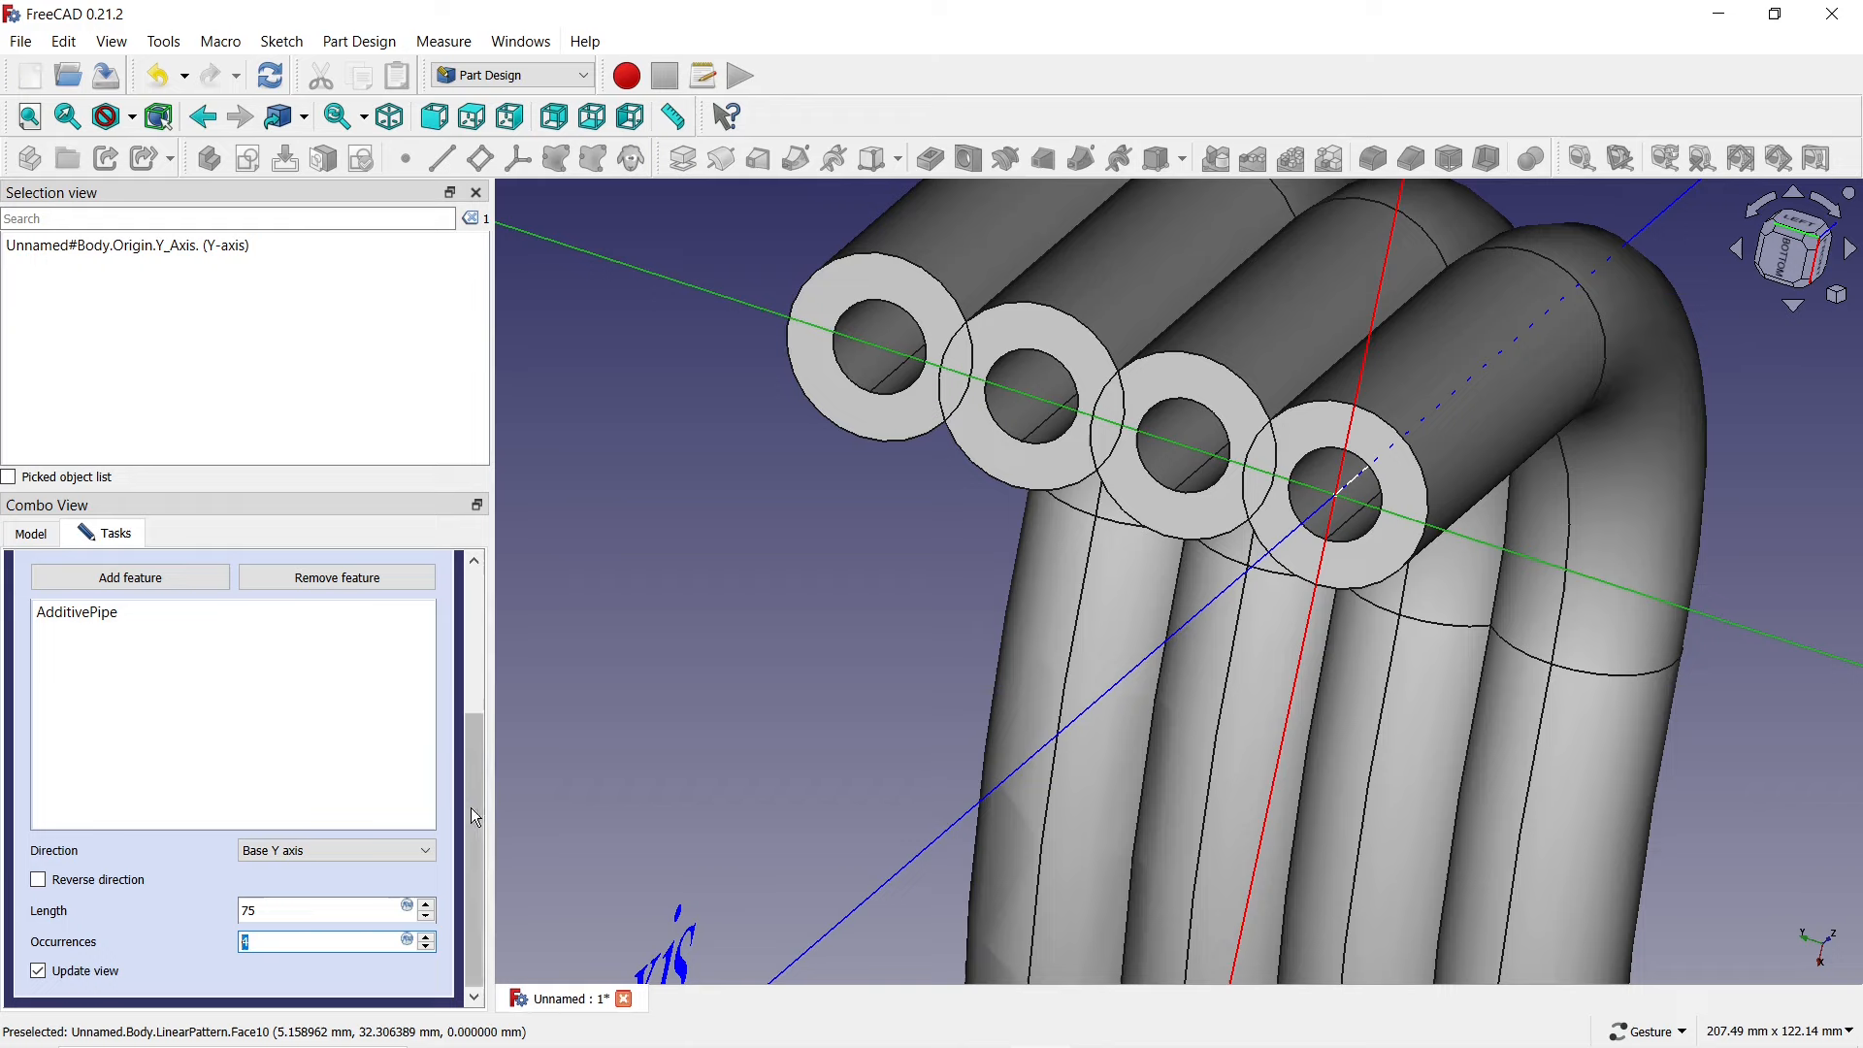
# - Accept the linear pattern of the additive pipe with its current settings
pyautogui.moveTo(473, 827); pyautogui.dragTo(281, 567)
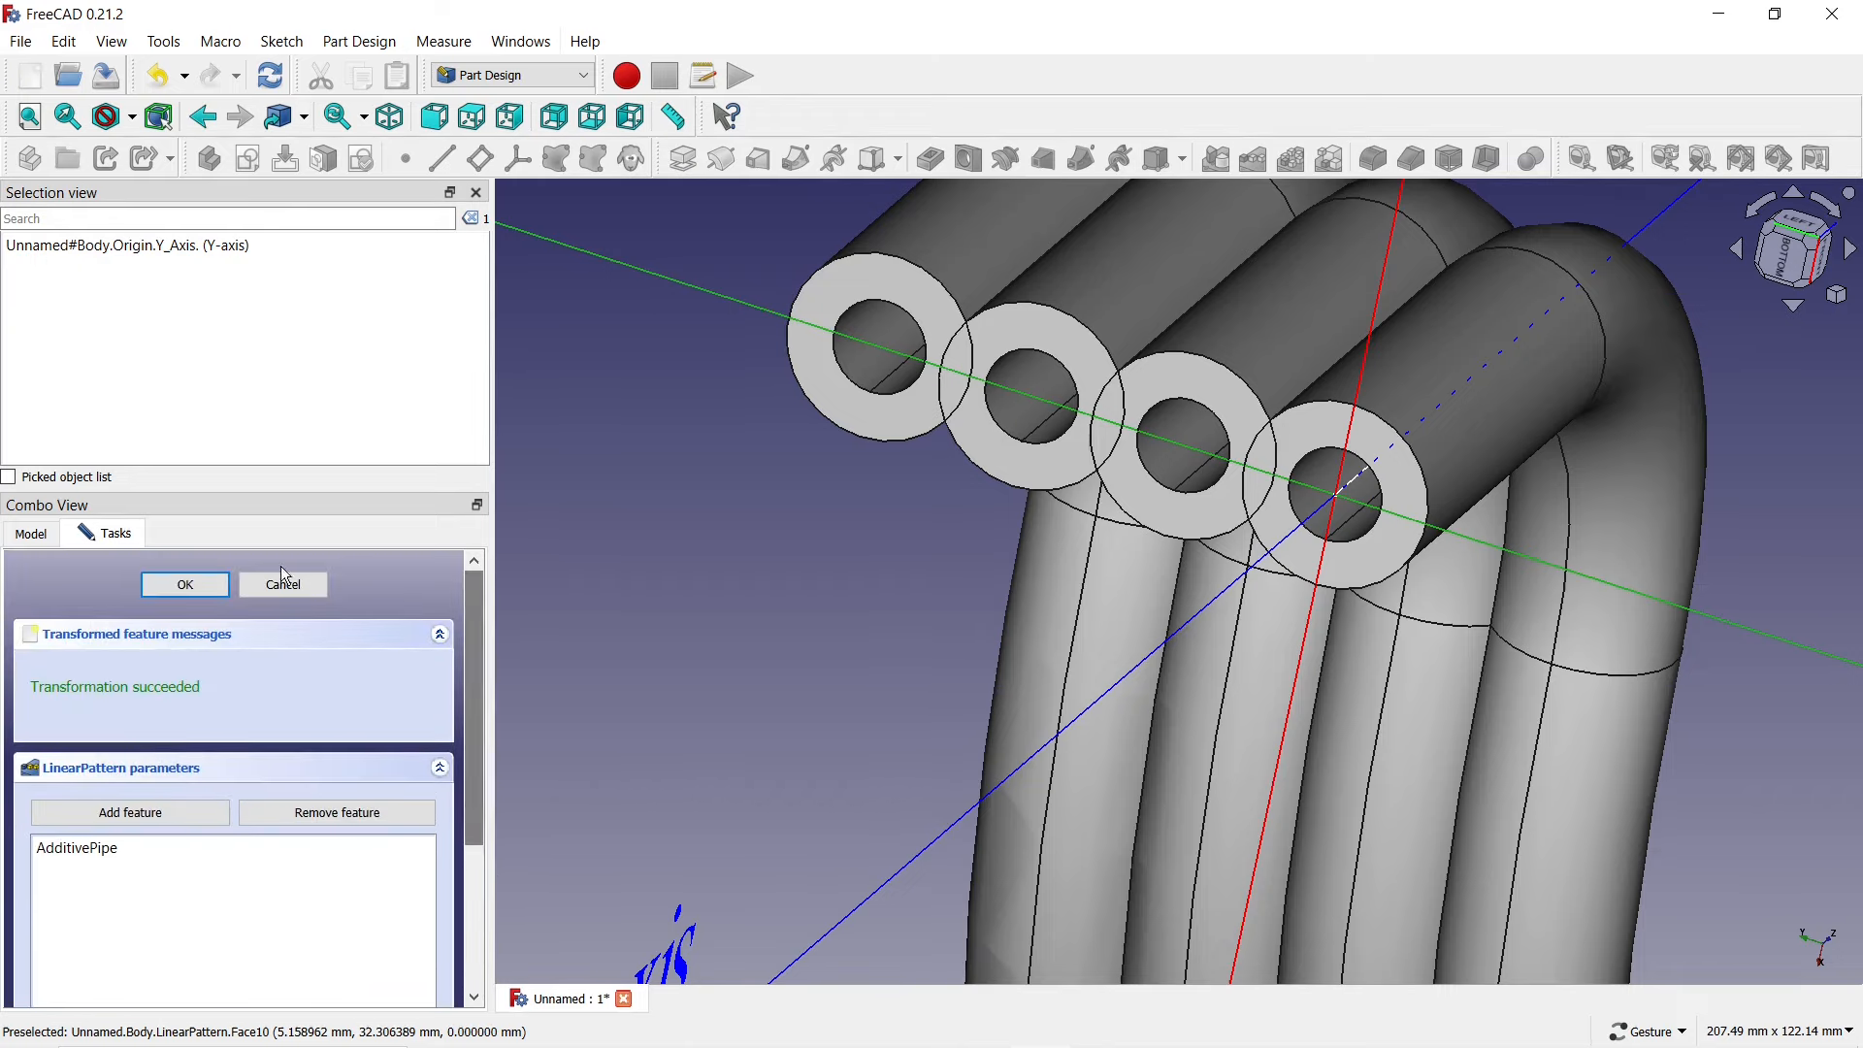
pyautogui.click(160, 590)
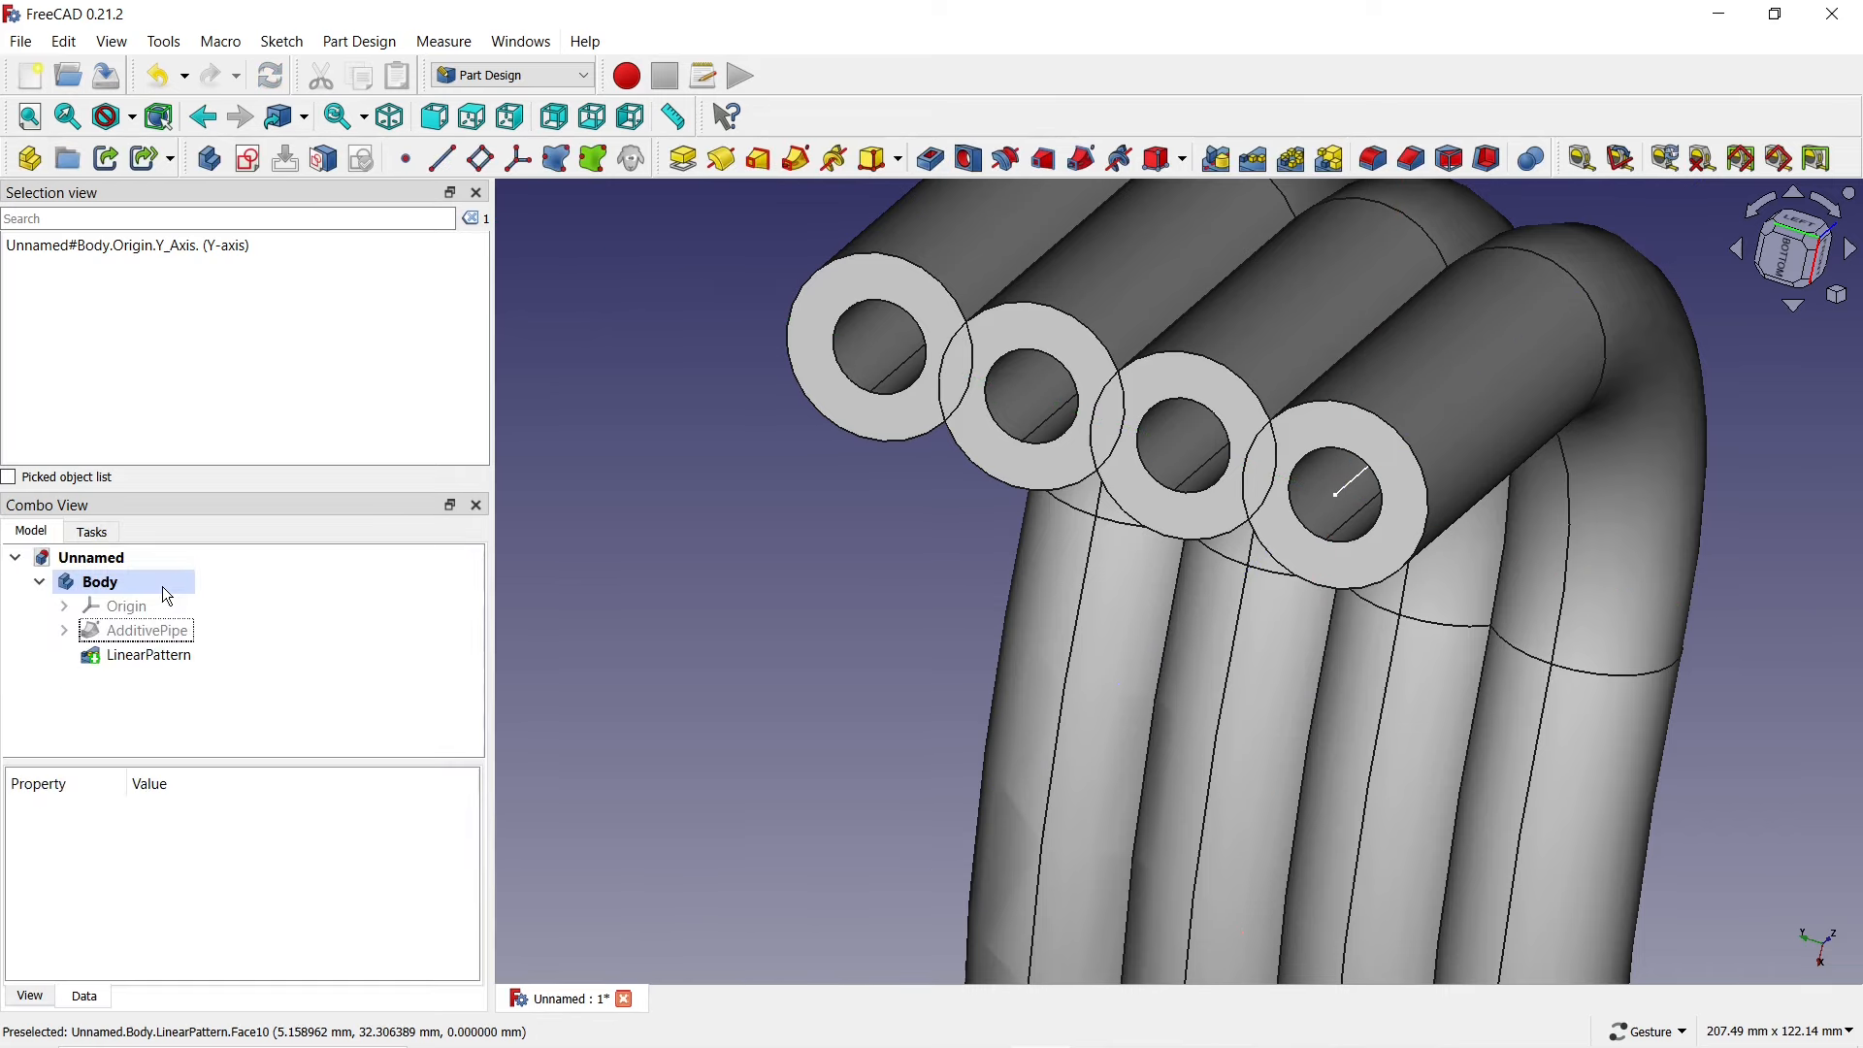
pyautogui.scroll(-4, 674, 640)
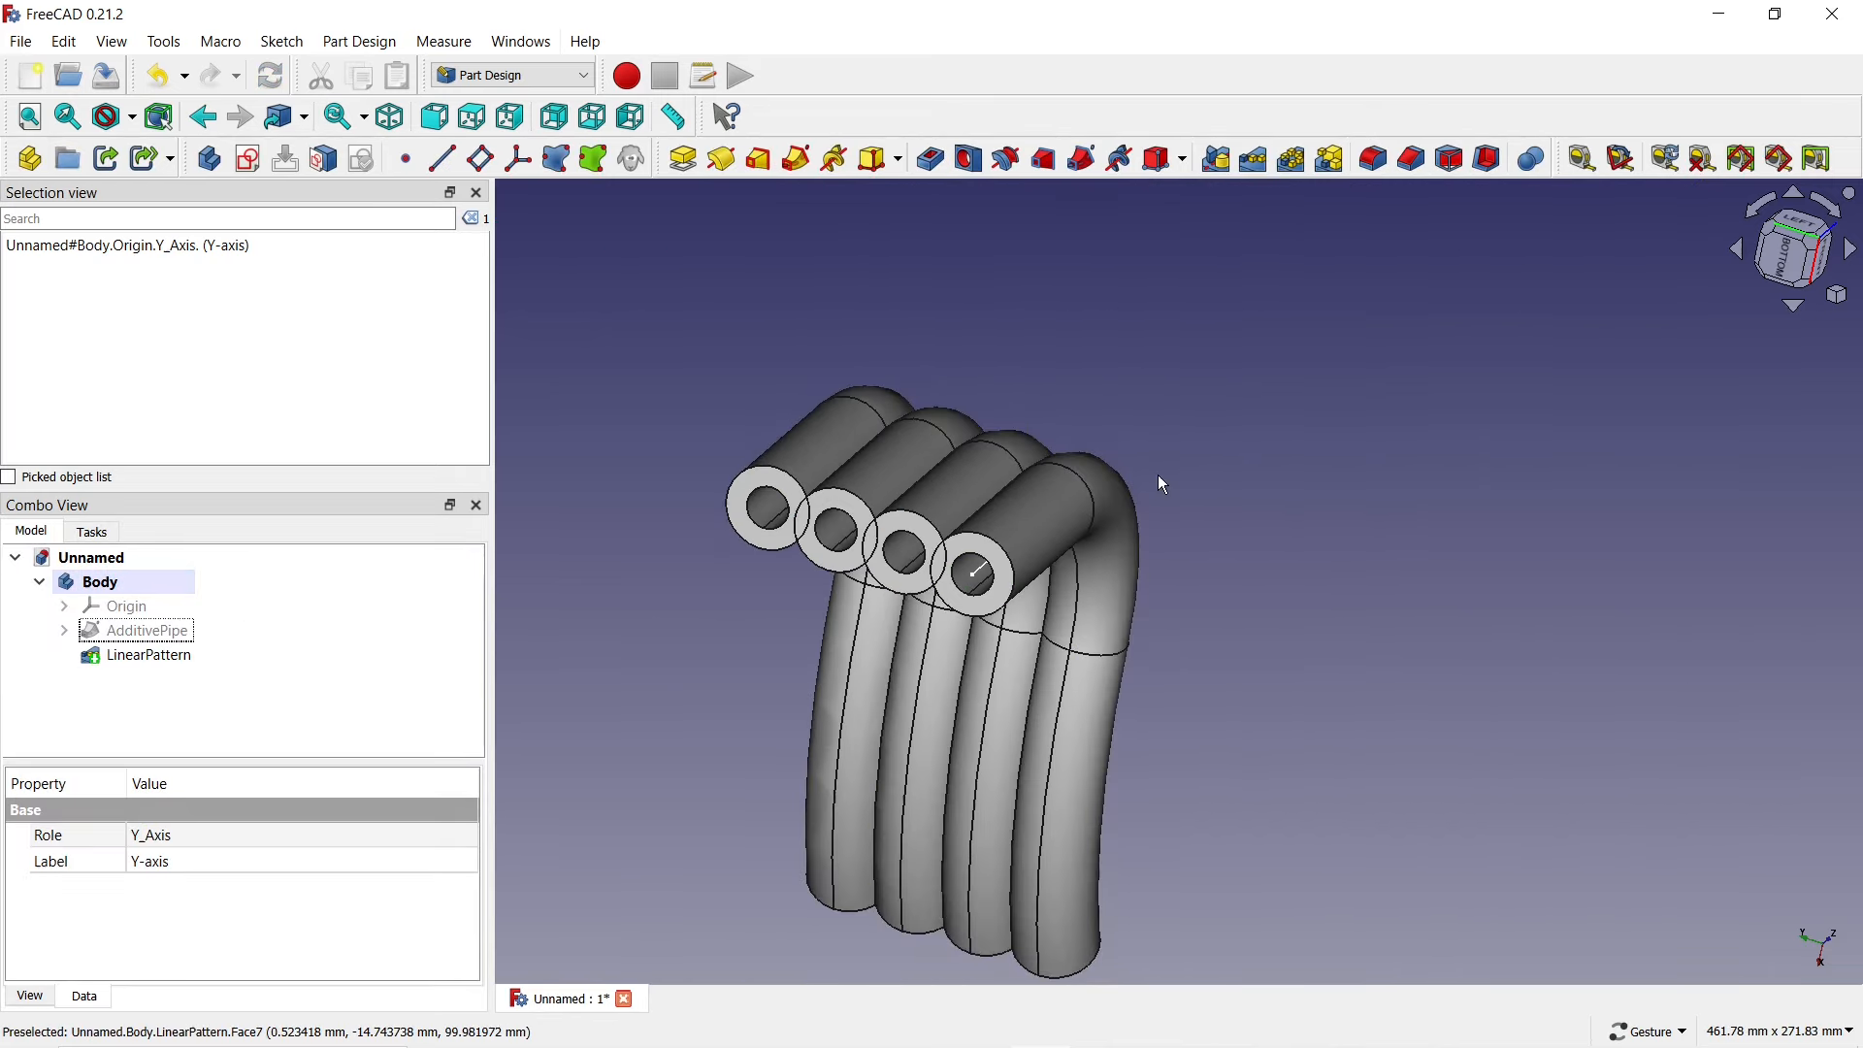
pyautogui.moveTo(1156, 475); pyautogui.dragTo(1194, 525)
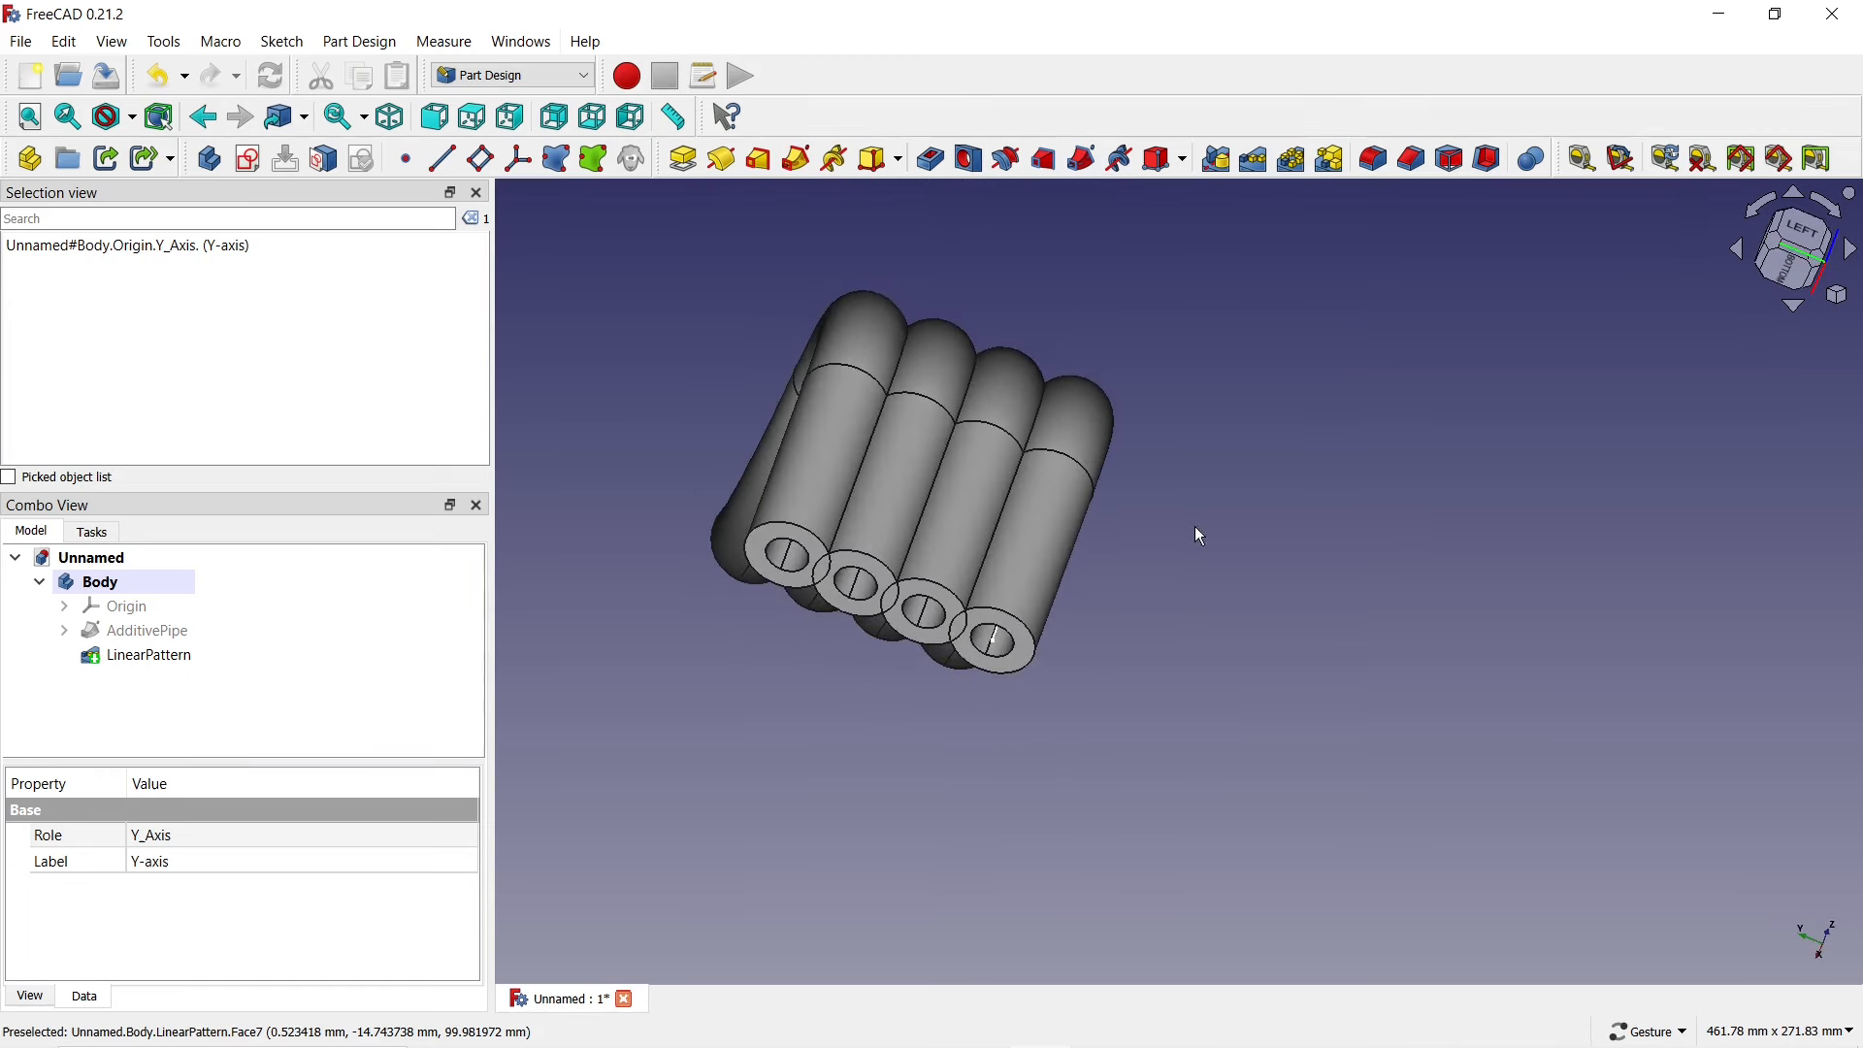
# - Set the linear pattern's Refine property to true to merge the faces of the adjoining pipes
pyautogui.click(165, 669)
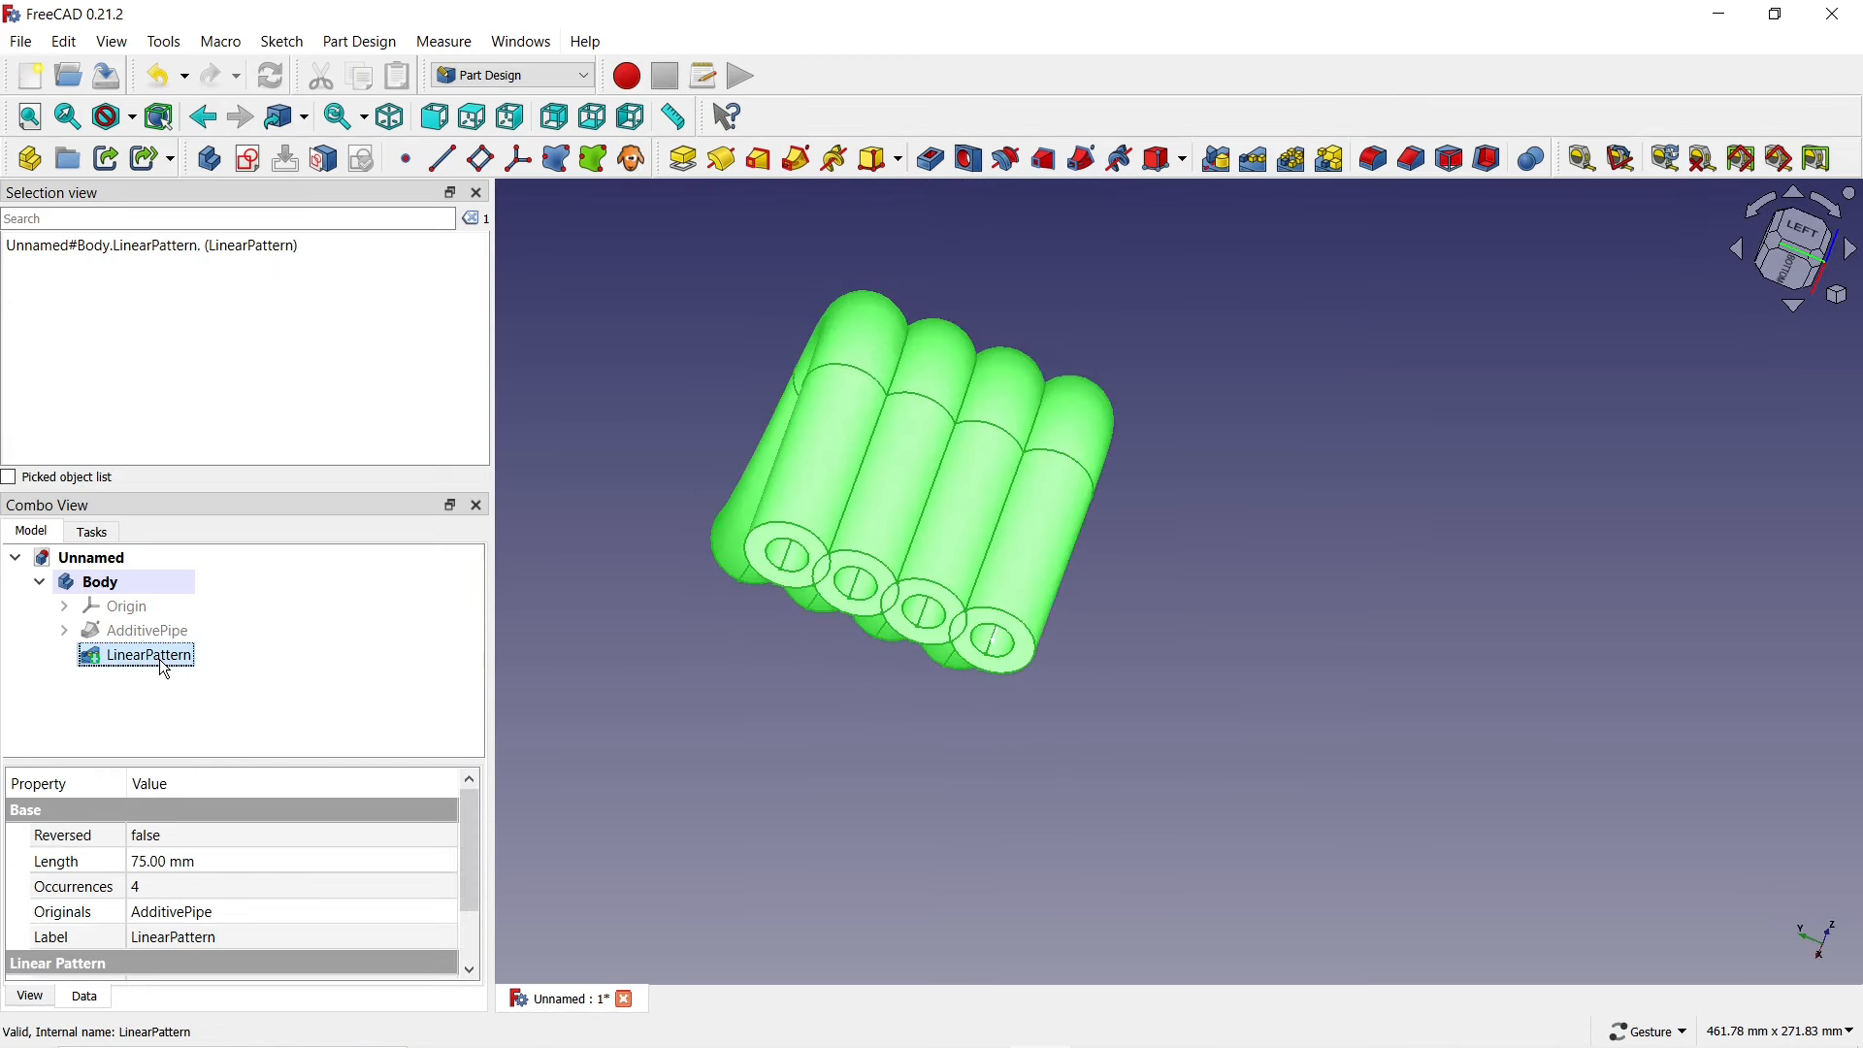
pyautogui.scroll(-3, 243, 888)
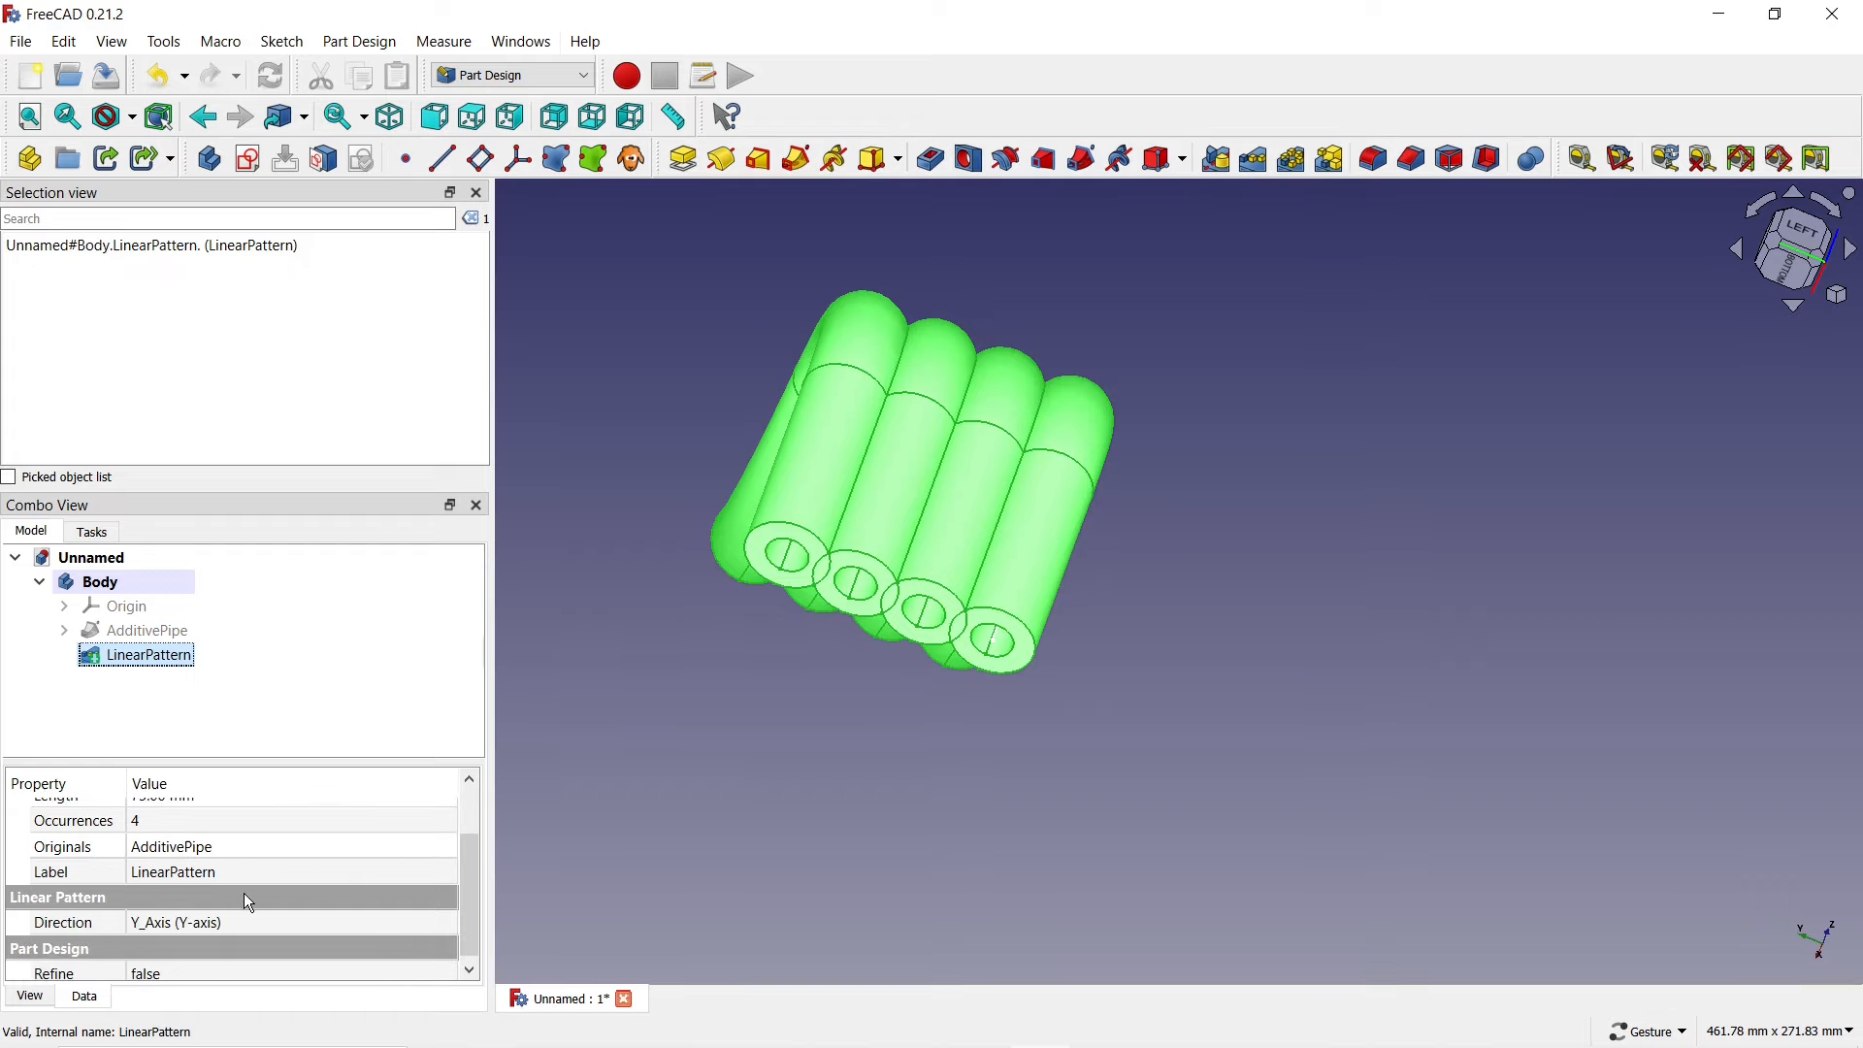
pyautogui.click(241, 969)
pyautogui.click(240, 968)
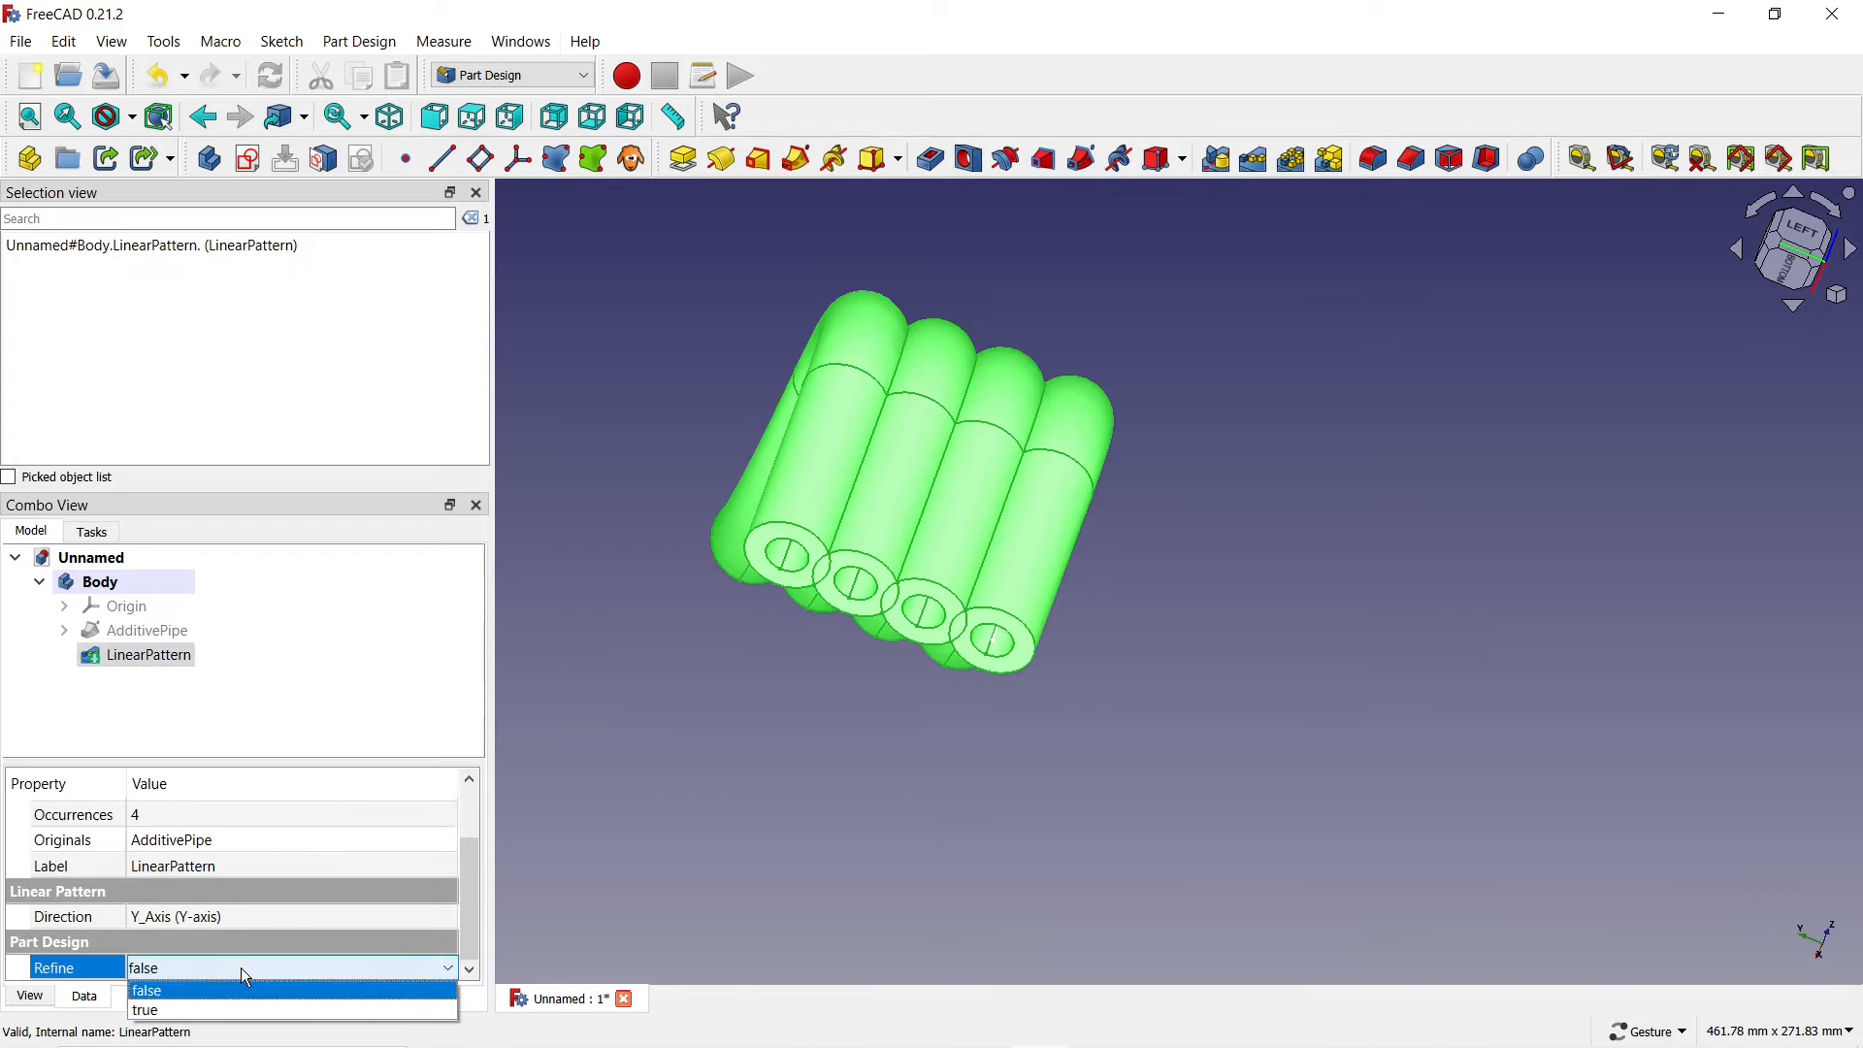
pyautogui.click(206, 1007)
pyautogui.click(642, 786)
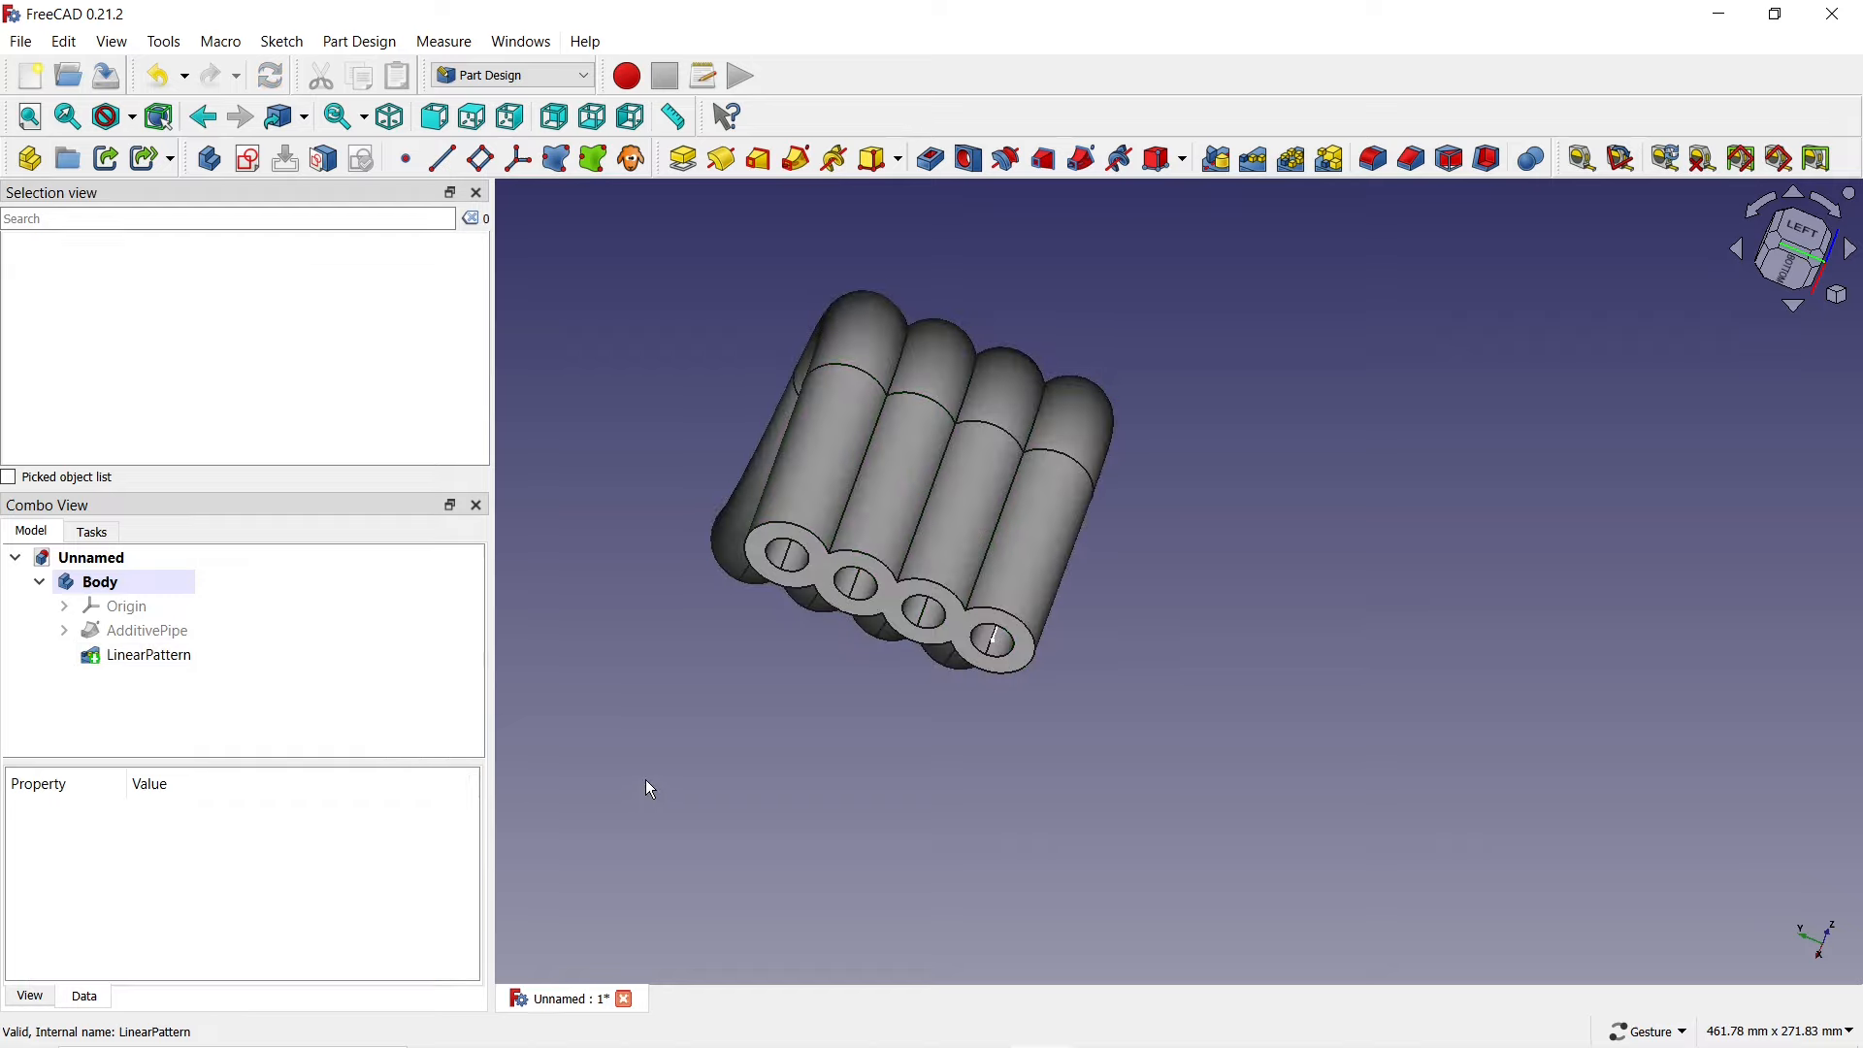
# - Fillet all edges of the patterned pipes with a 2 mm radius
pyautogui.moveTo(831, 782); pyautogui.dragTo(870, 799)
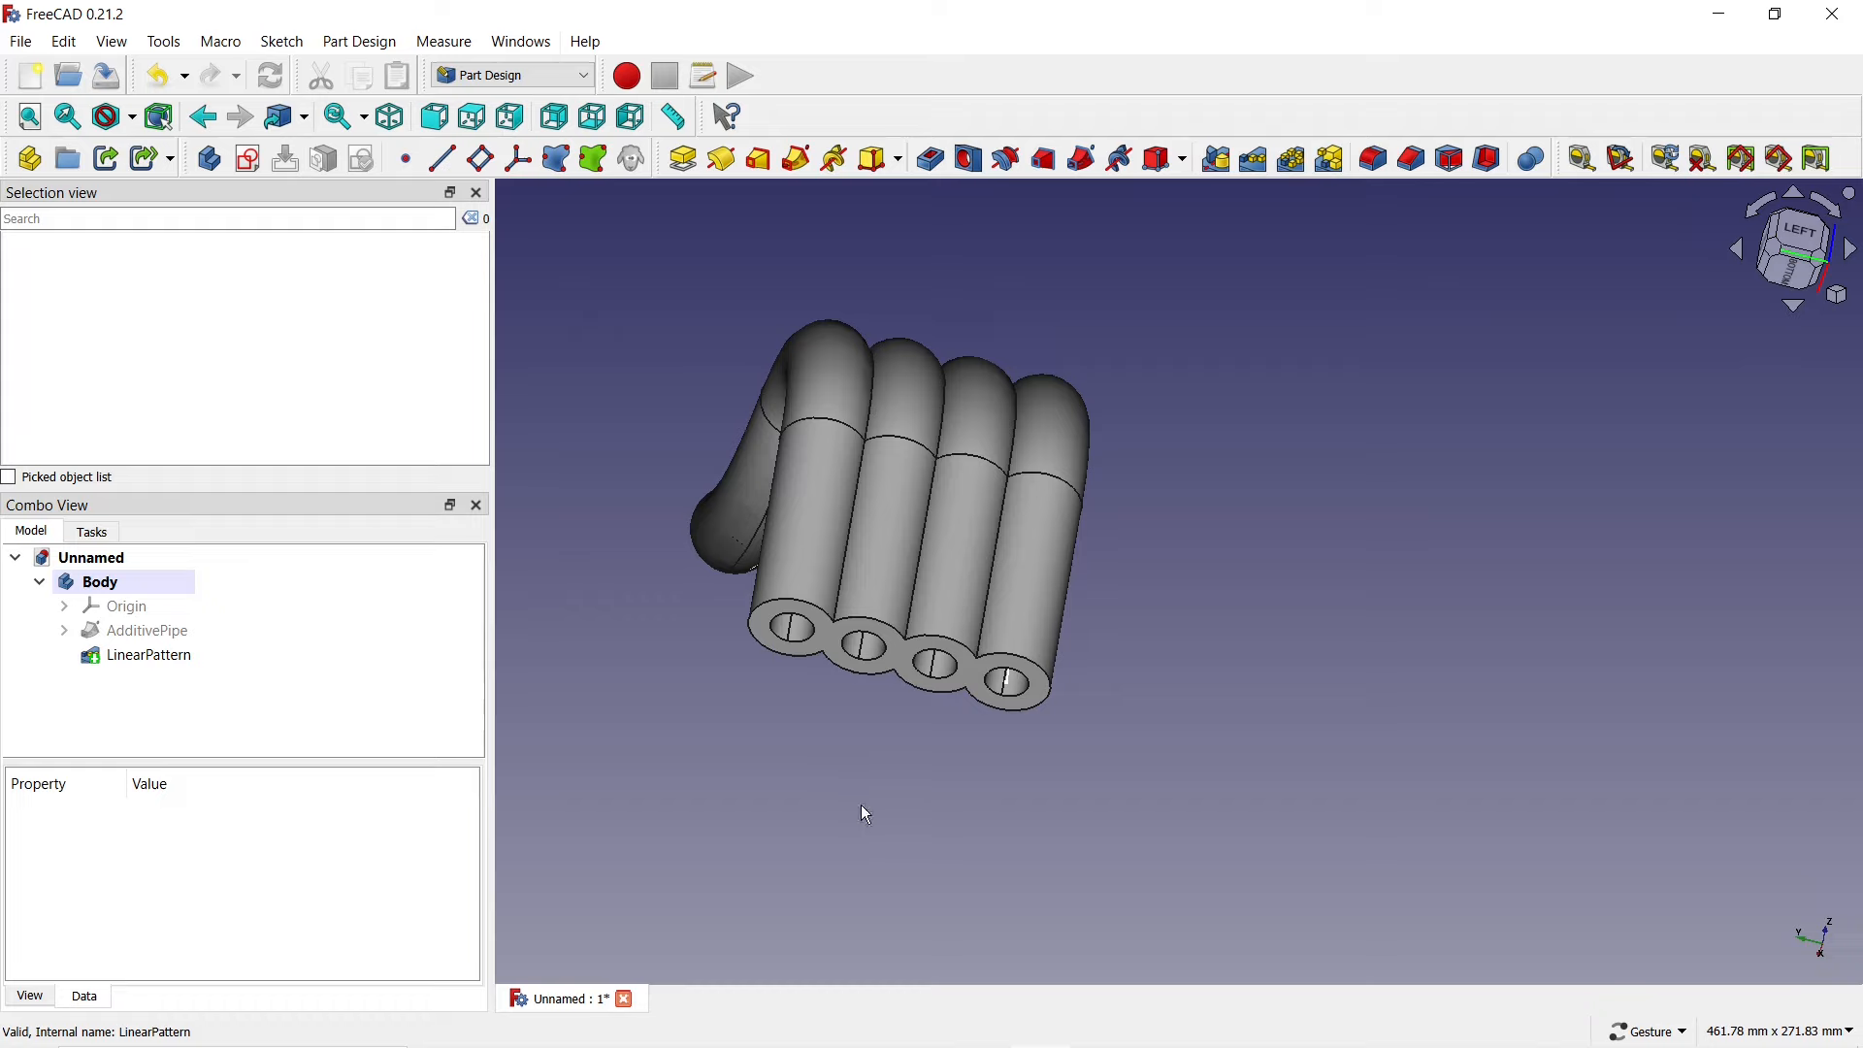
pyautogui.scroll(5, 854, 744)
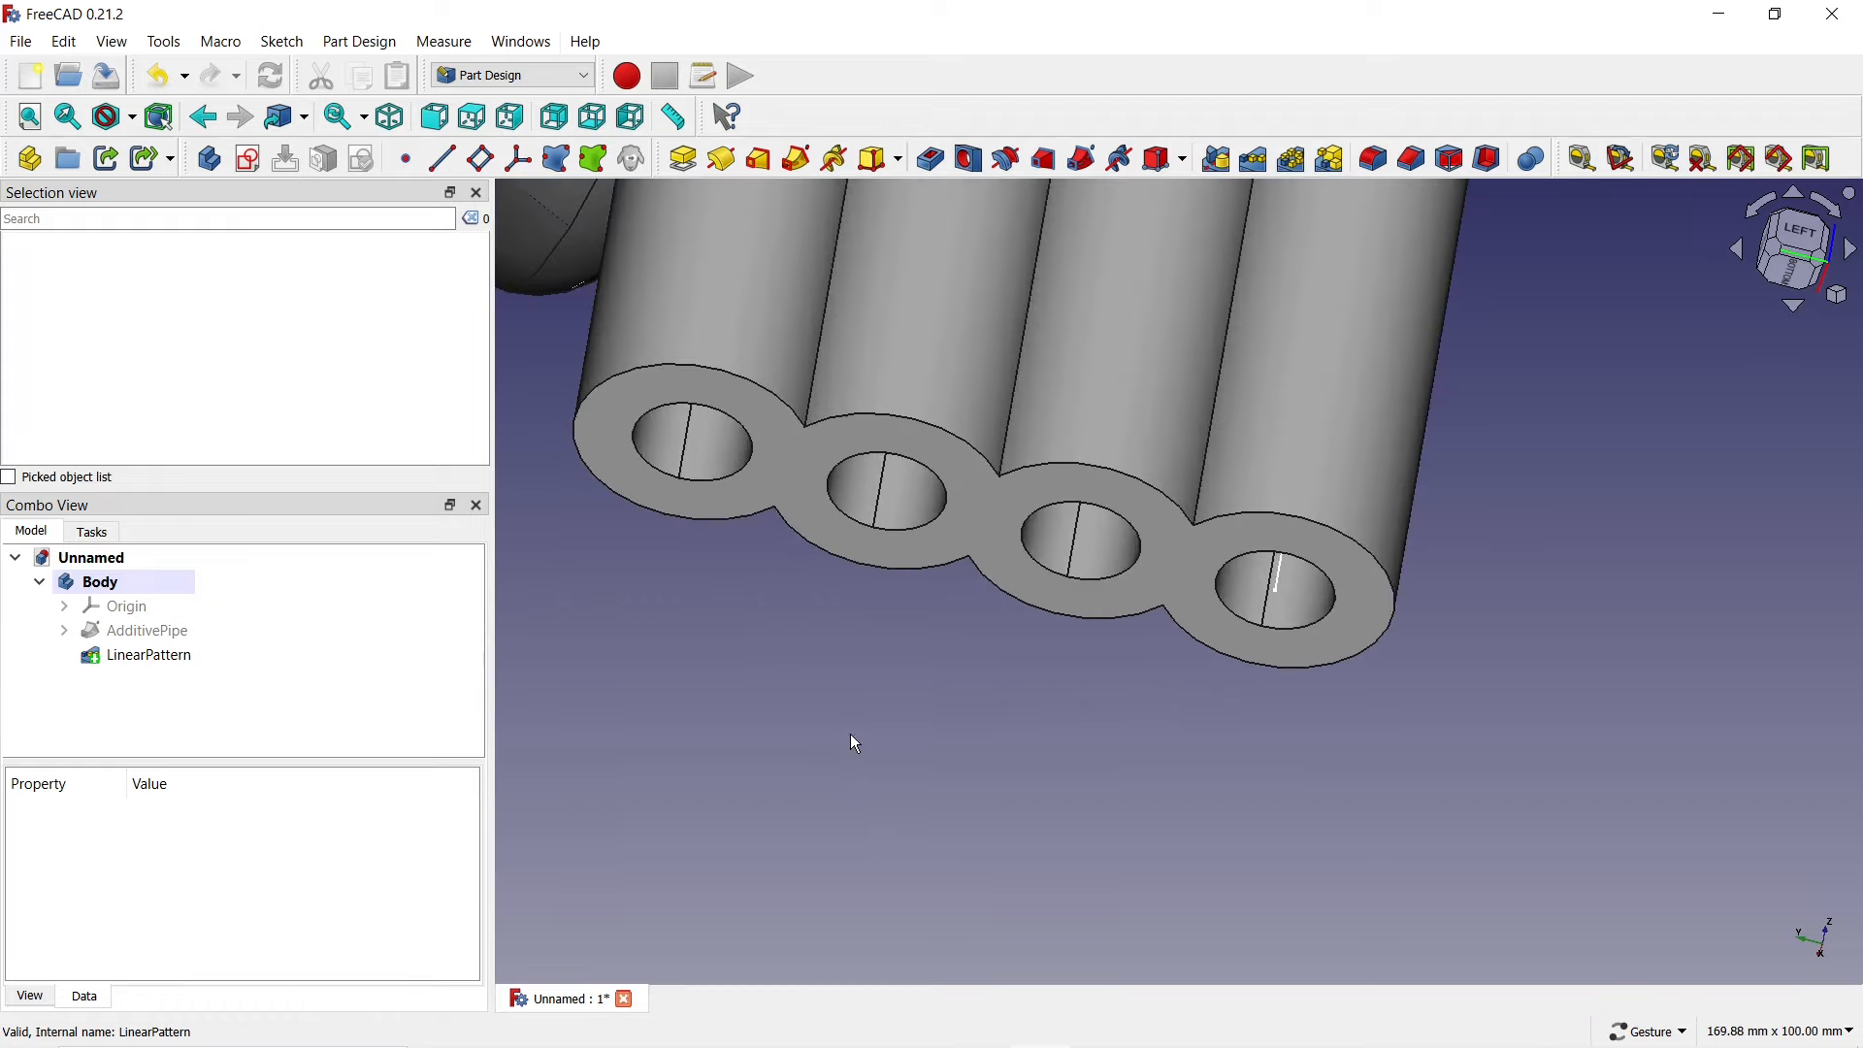
pyautogui.scroll(-4, 854, 744)
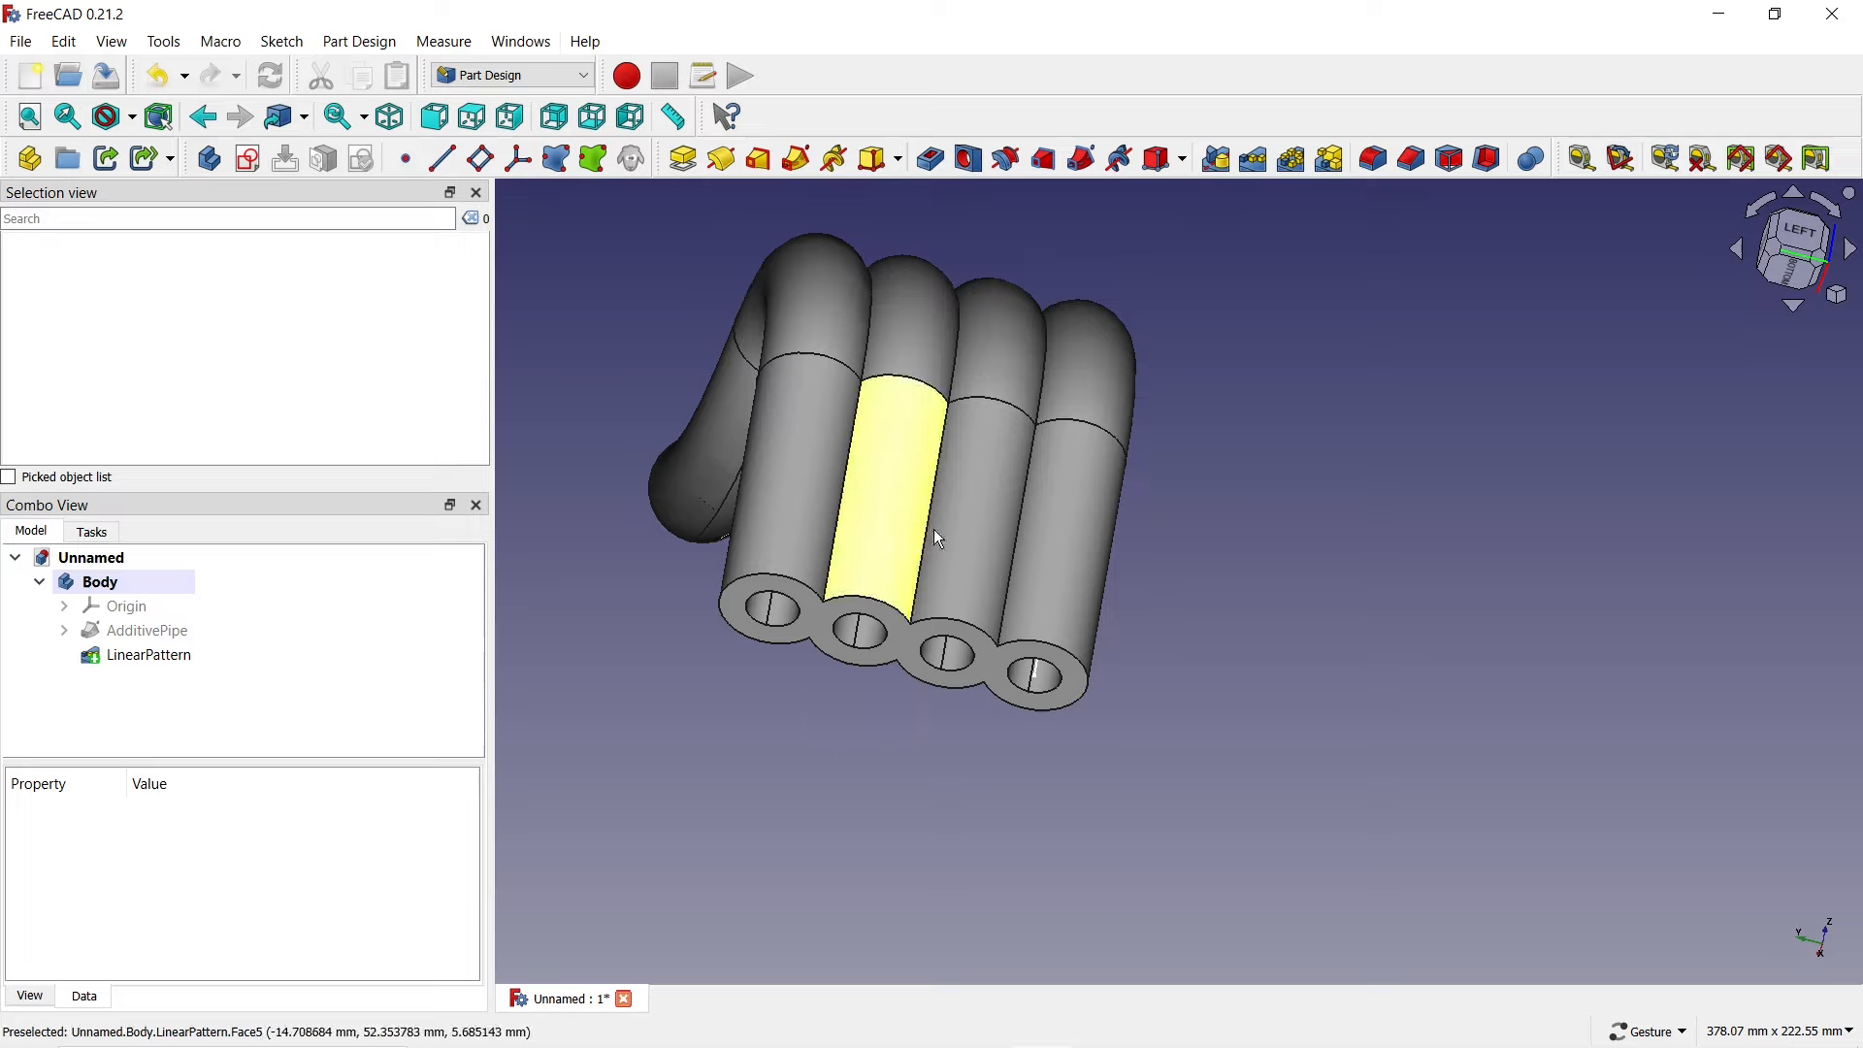
pyautogui.click(1379, 171)
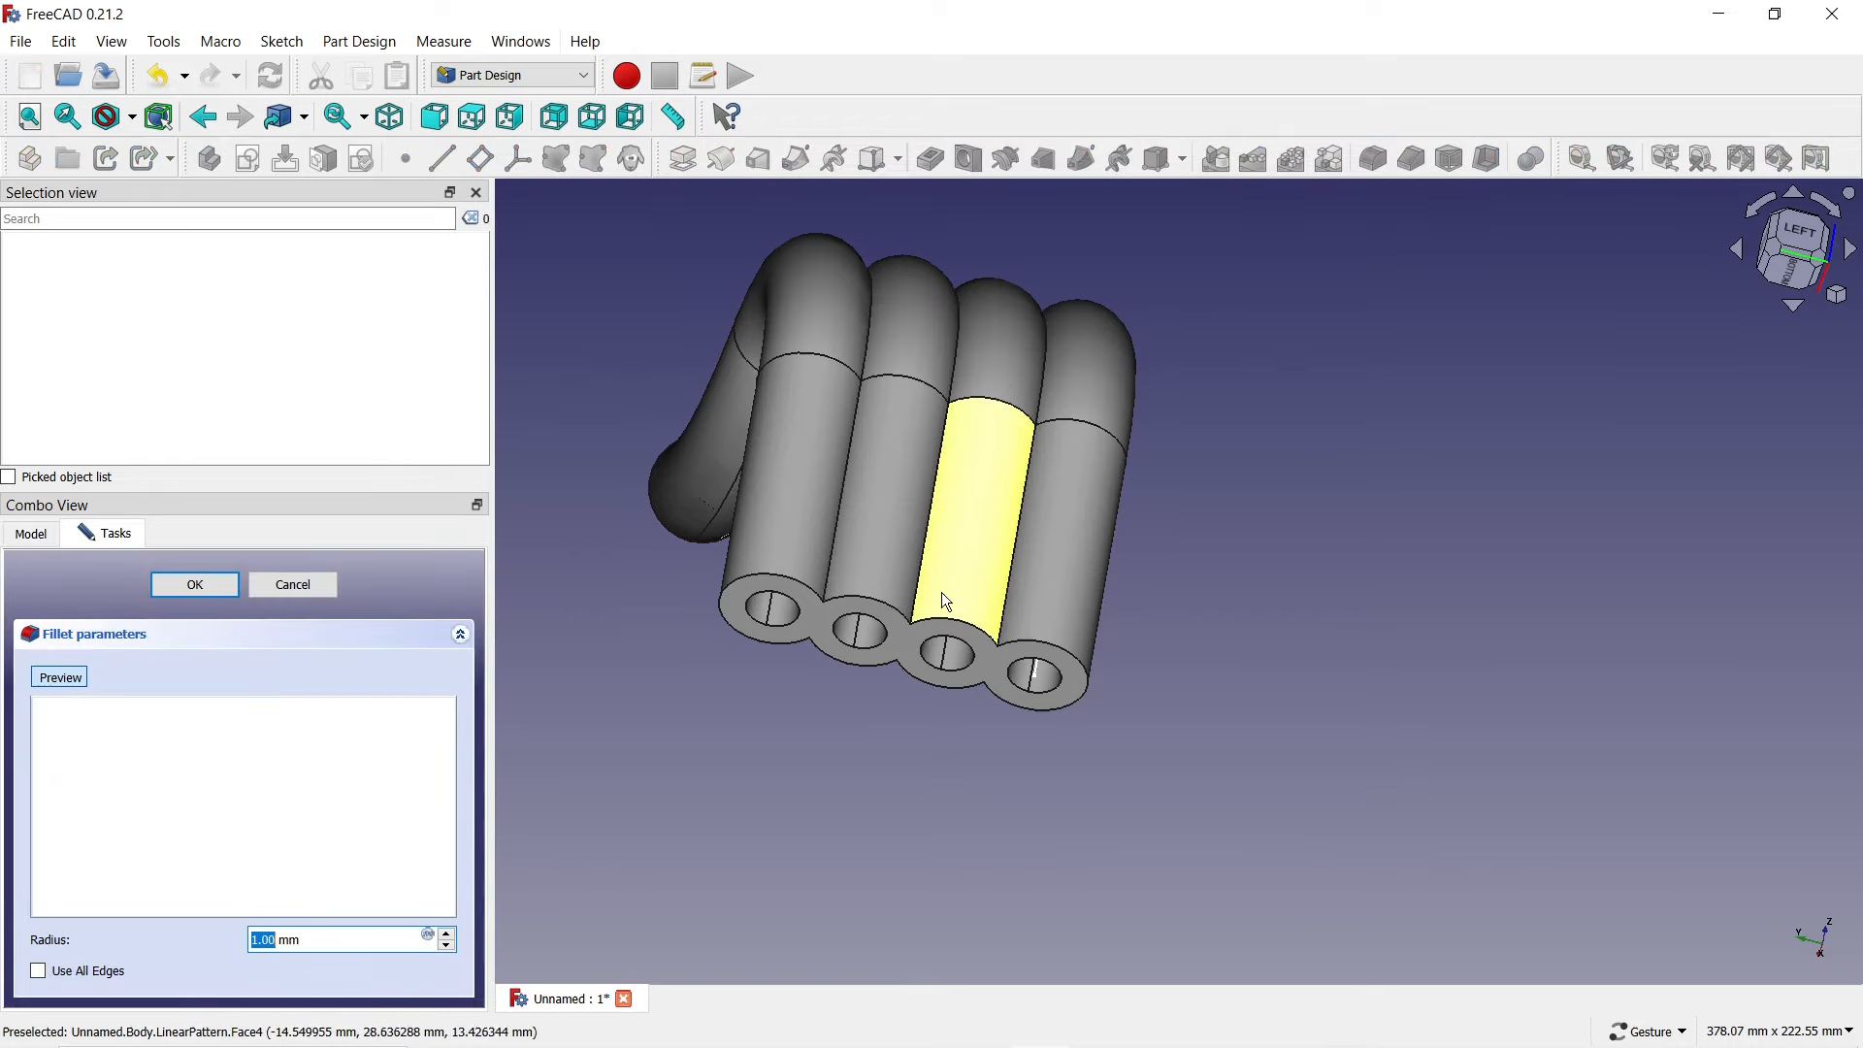
pyautogui.click(806, 630)
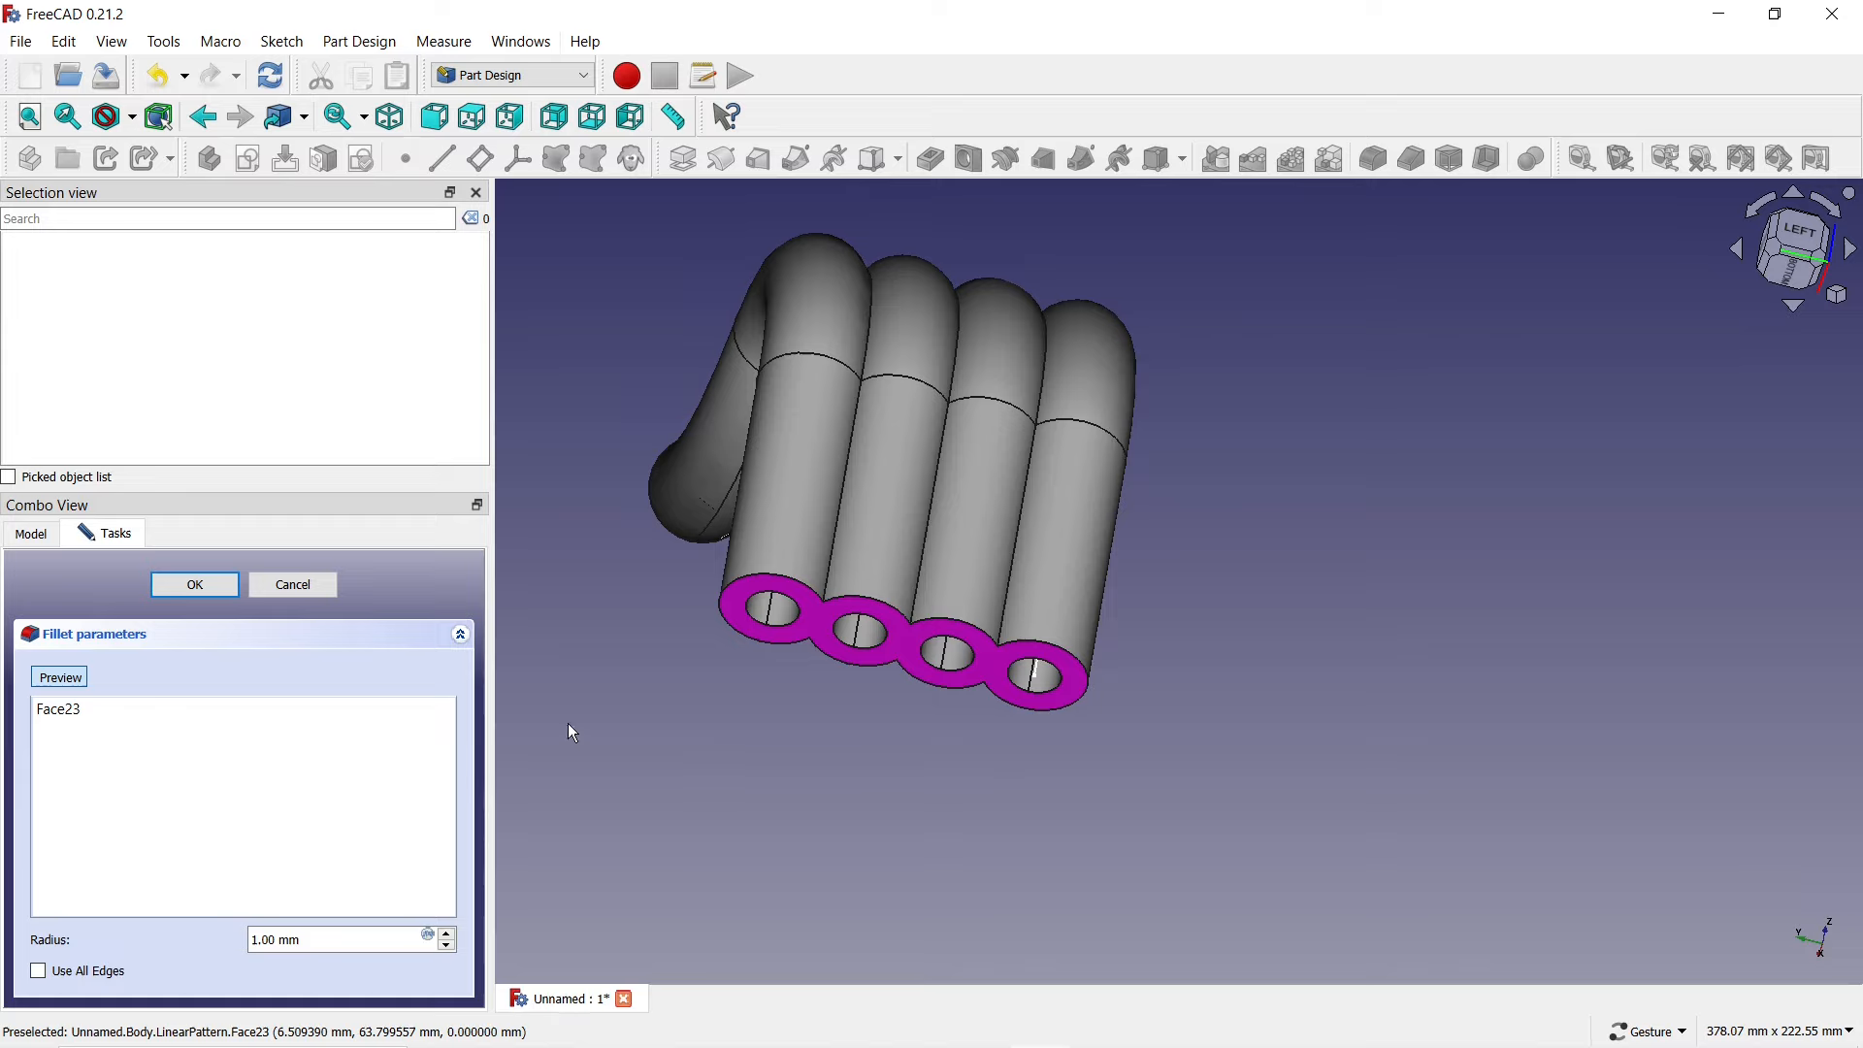
pyautogui.click(39, 971)
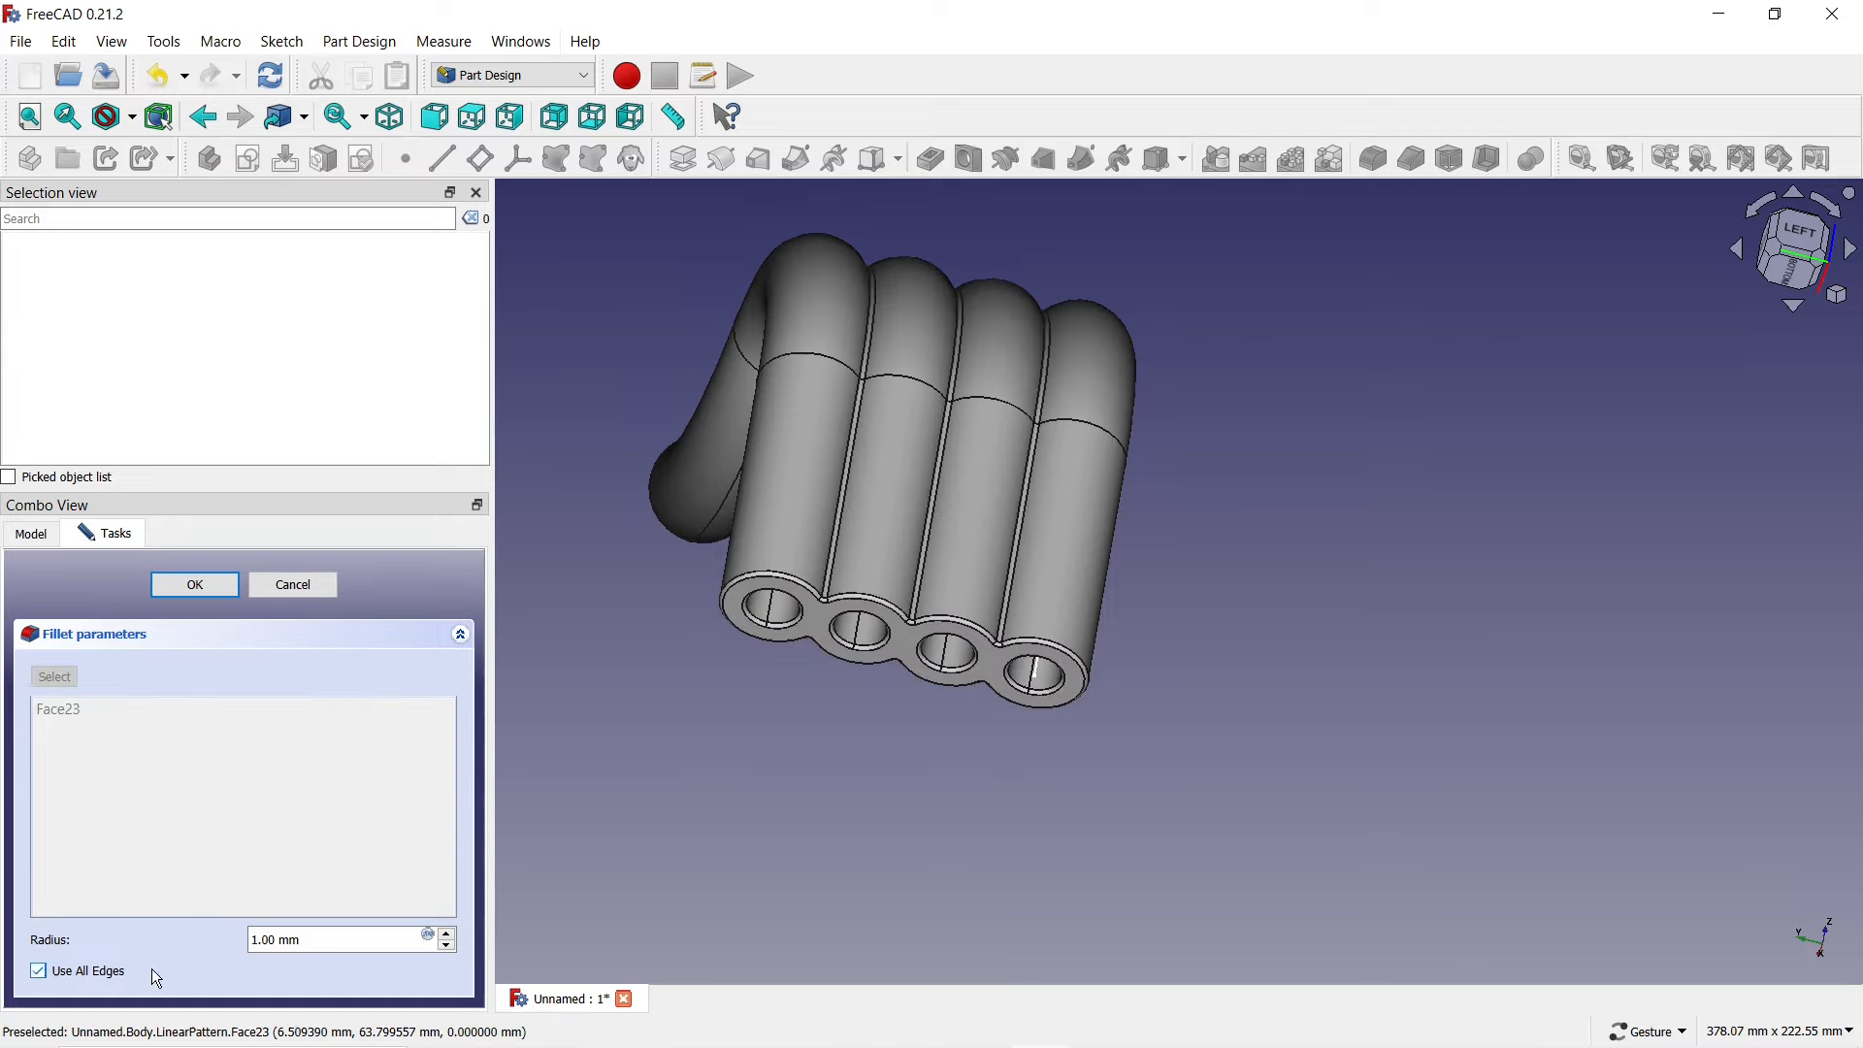
pyautogui.click(450, 935)
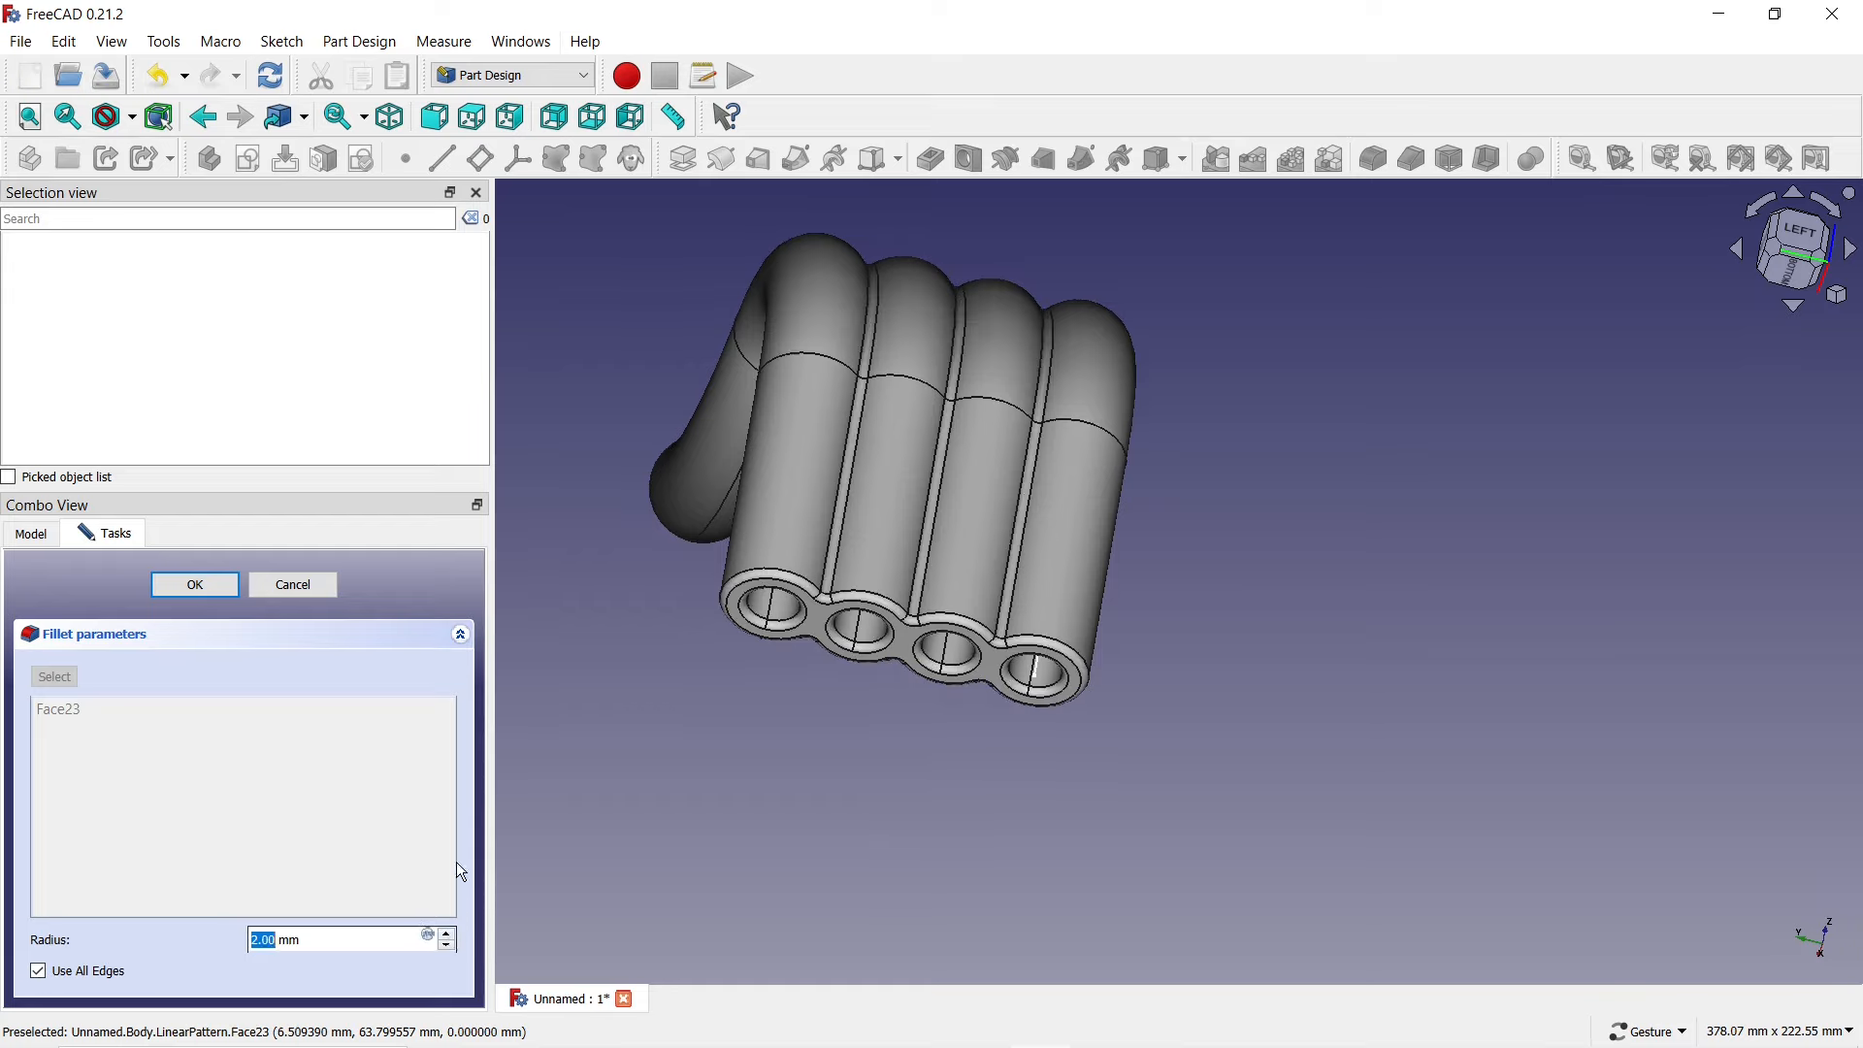
pyautogui.click(215, 588)
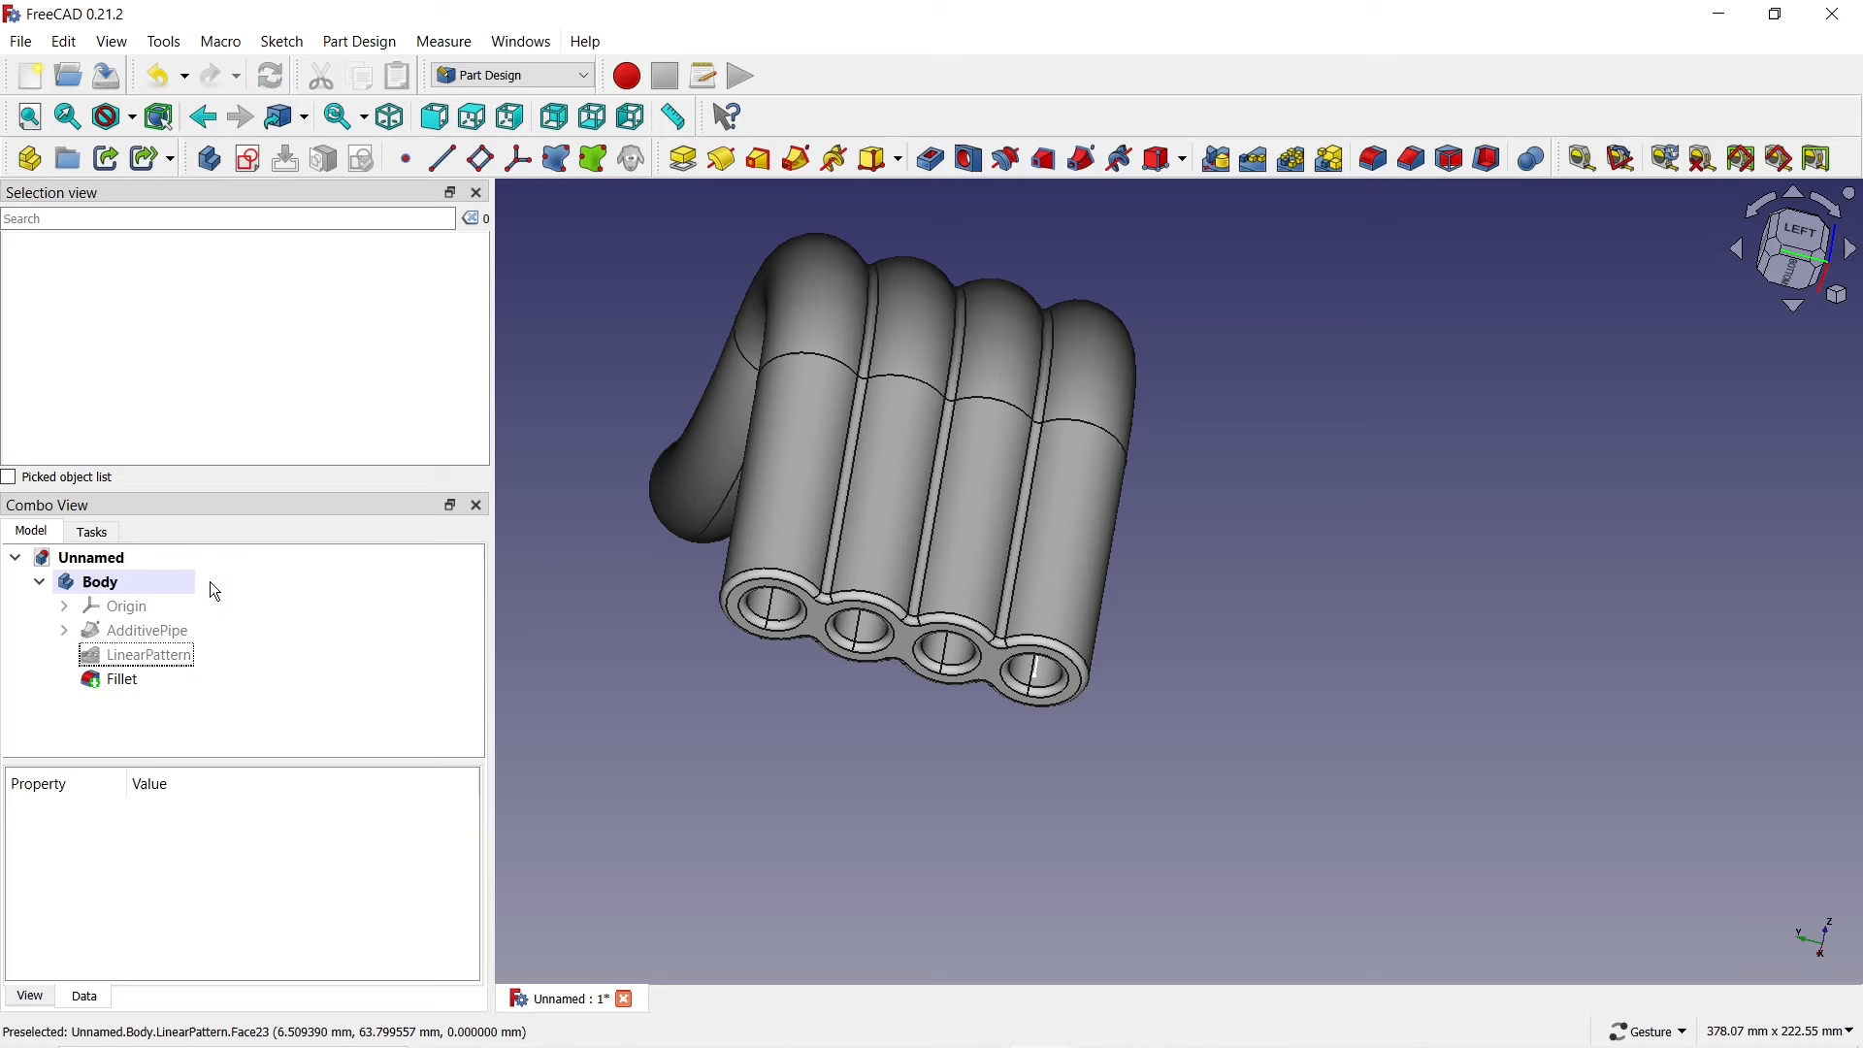
# - Set the body's appearance to the Shaded viewing mode with the Chrome material
pyautogui.click(114, 587)
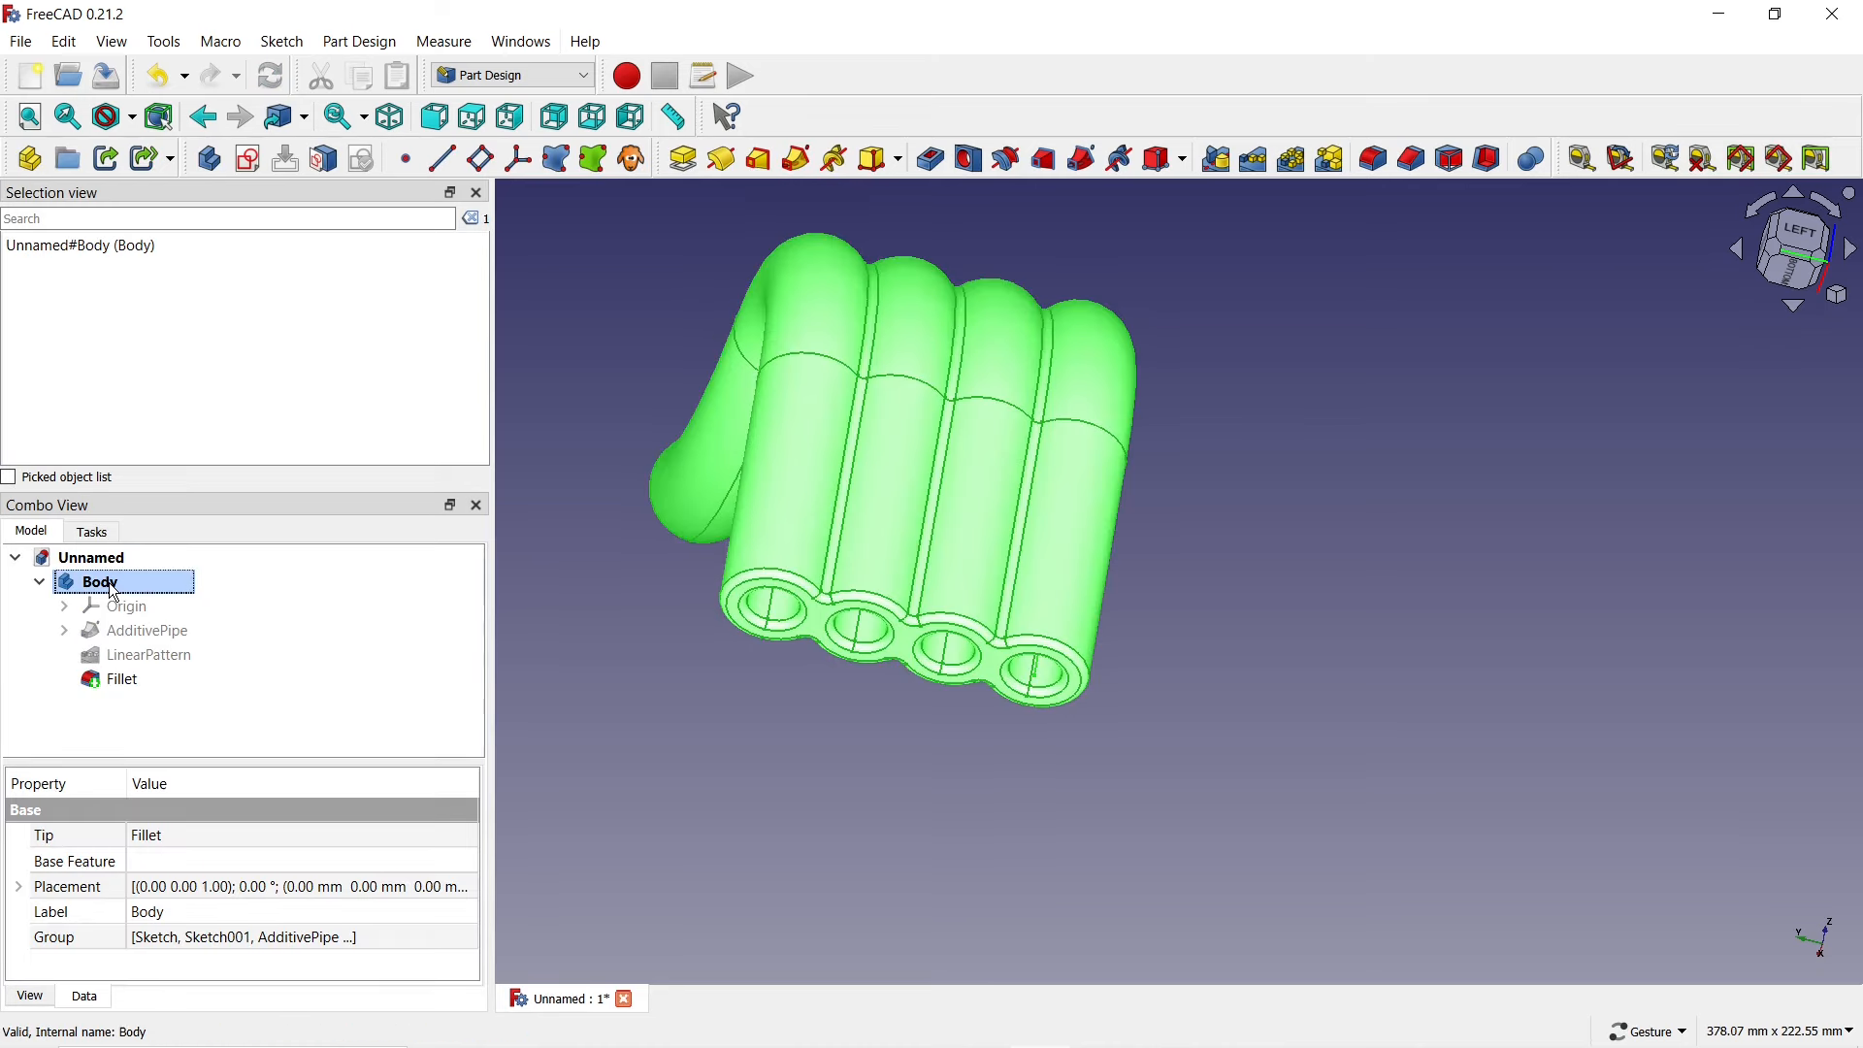
pyautogui.rightClick(115, 592)
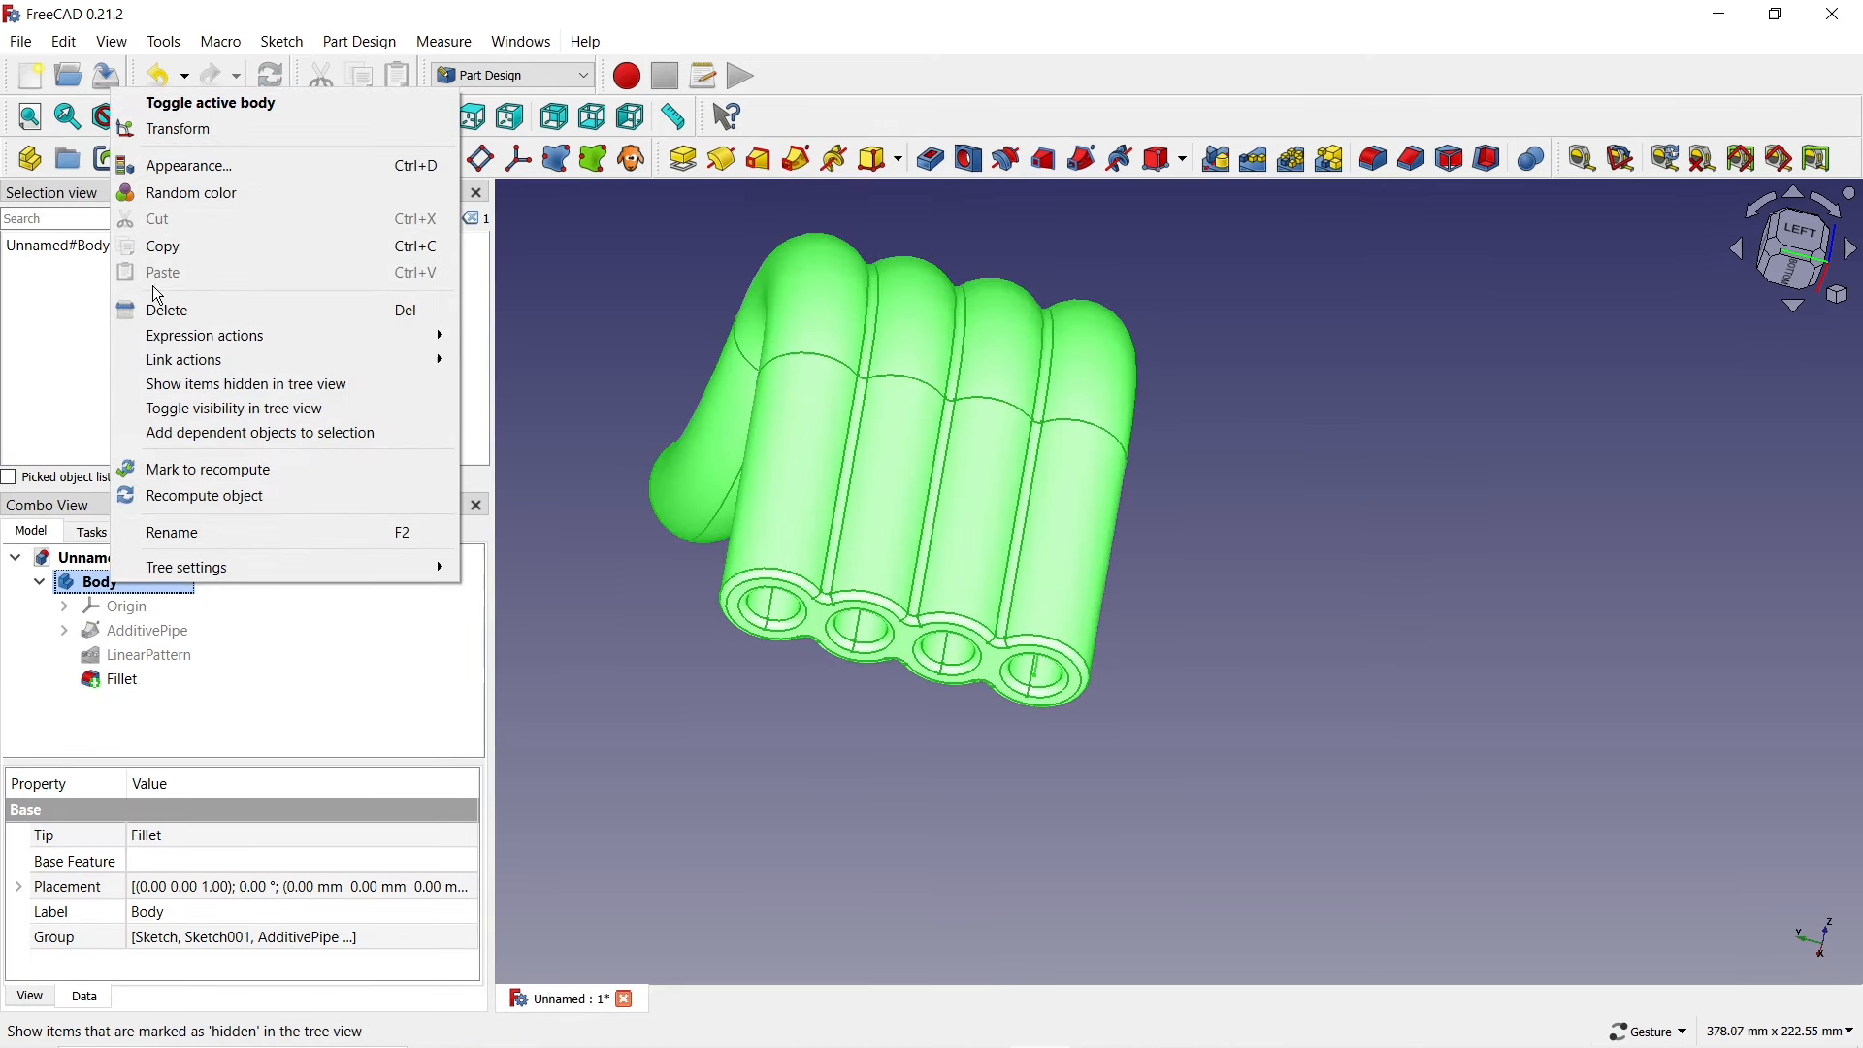
pyautogui.click(171, 167)
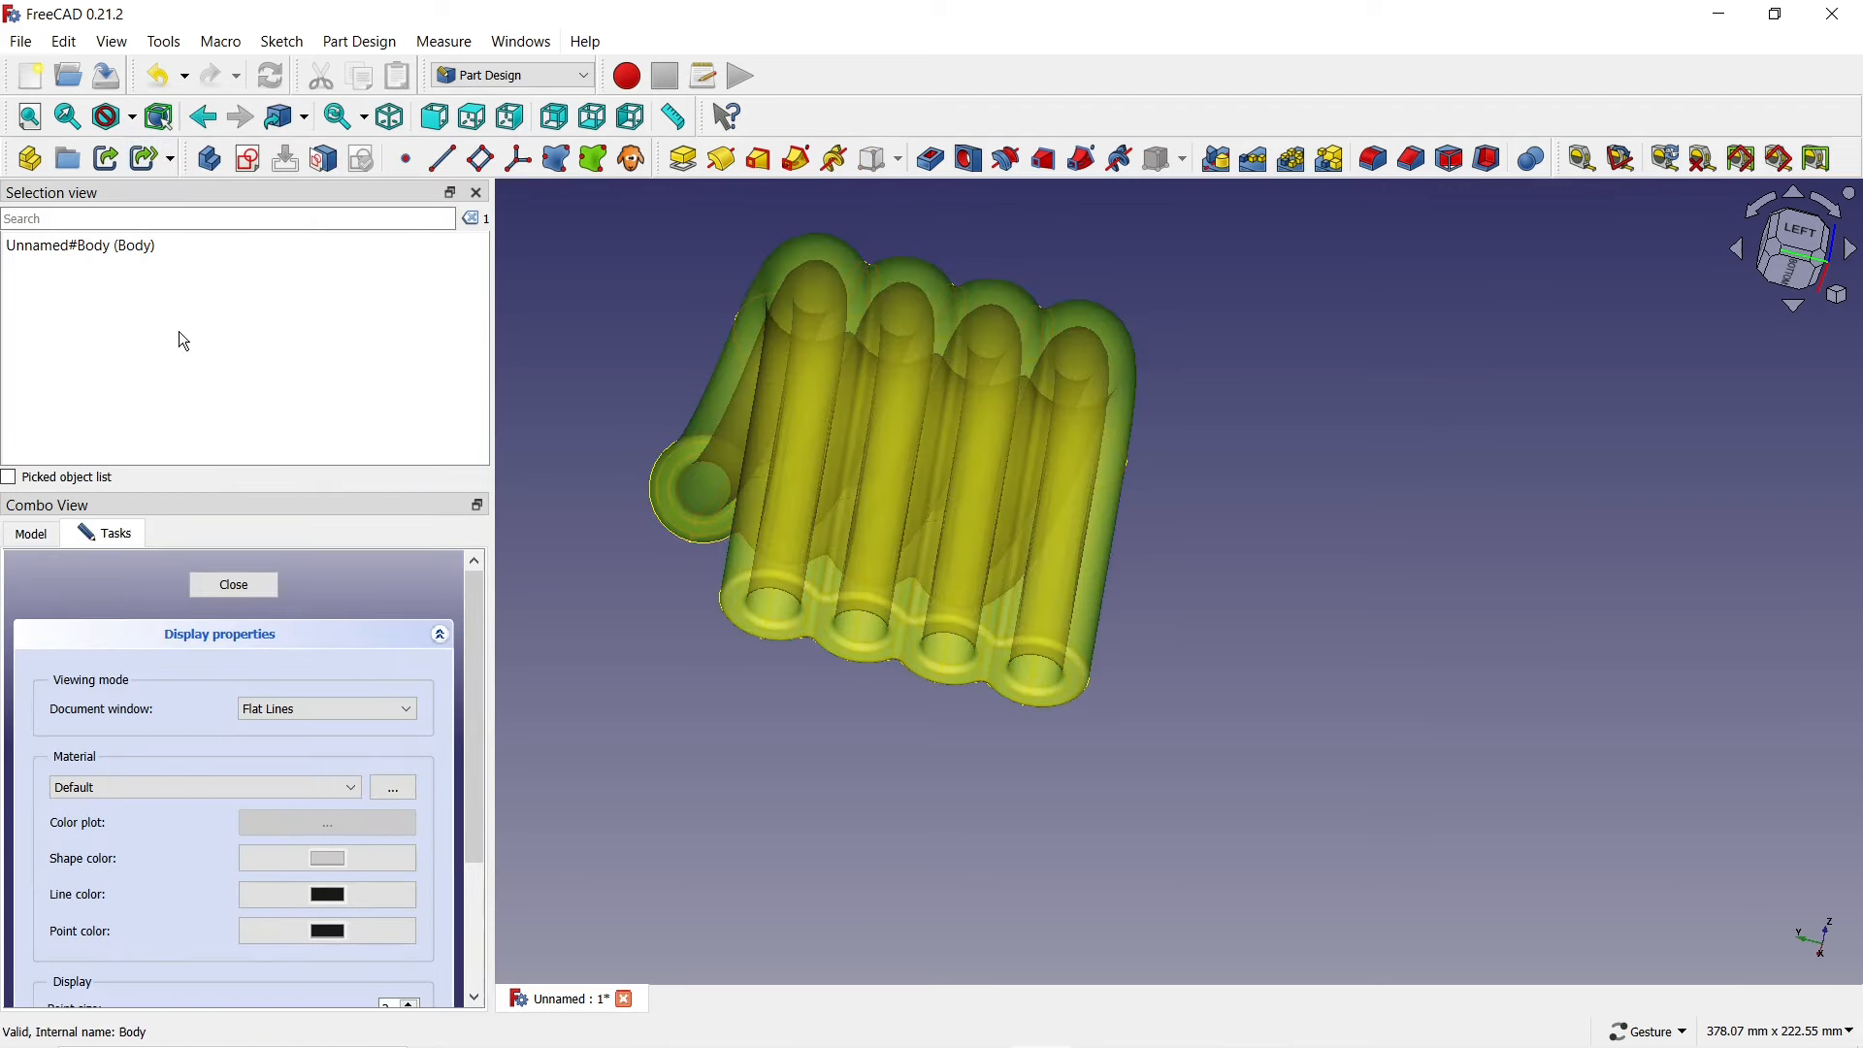
pyautogui.click(276, 716)
pyautogui.click(262, 745)
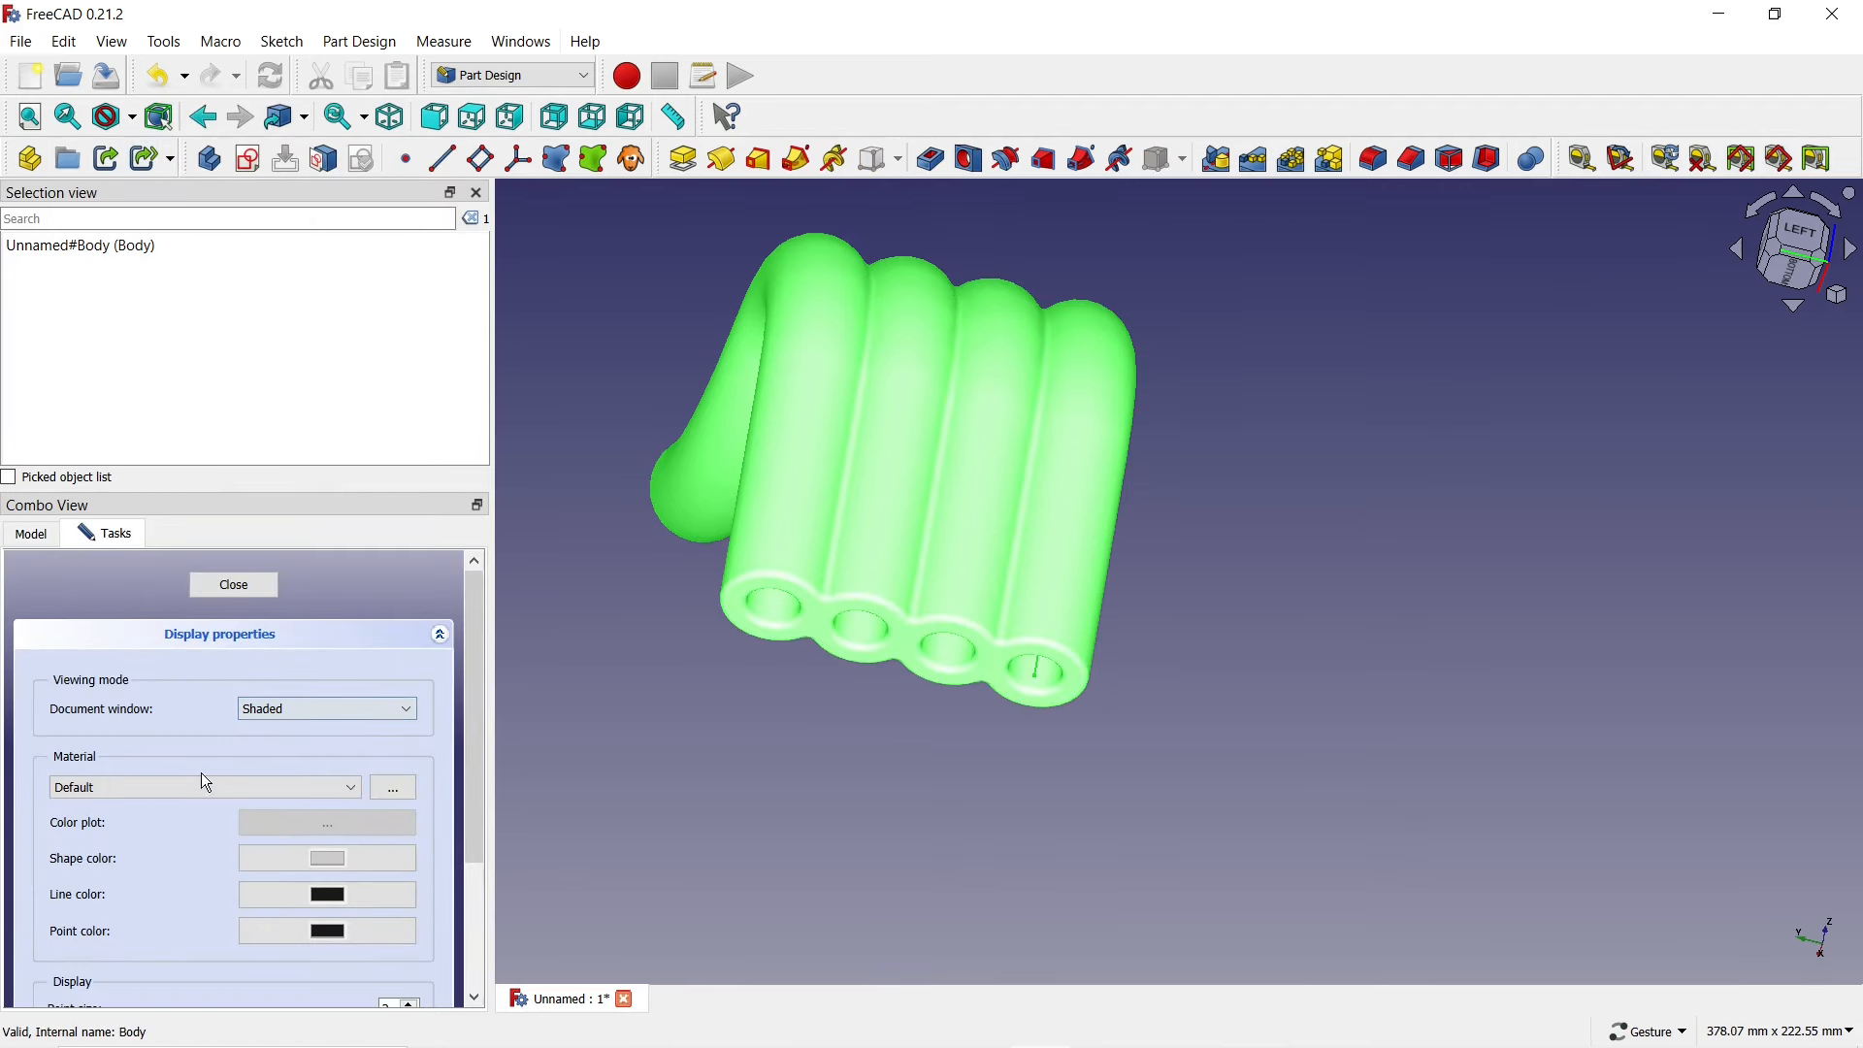
pyautogui.click(187, 788)
pyautogui.click(126, 883)
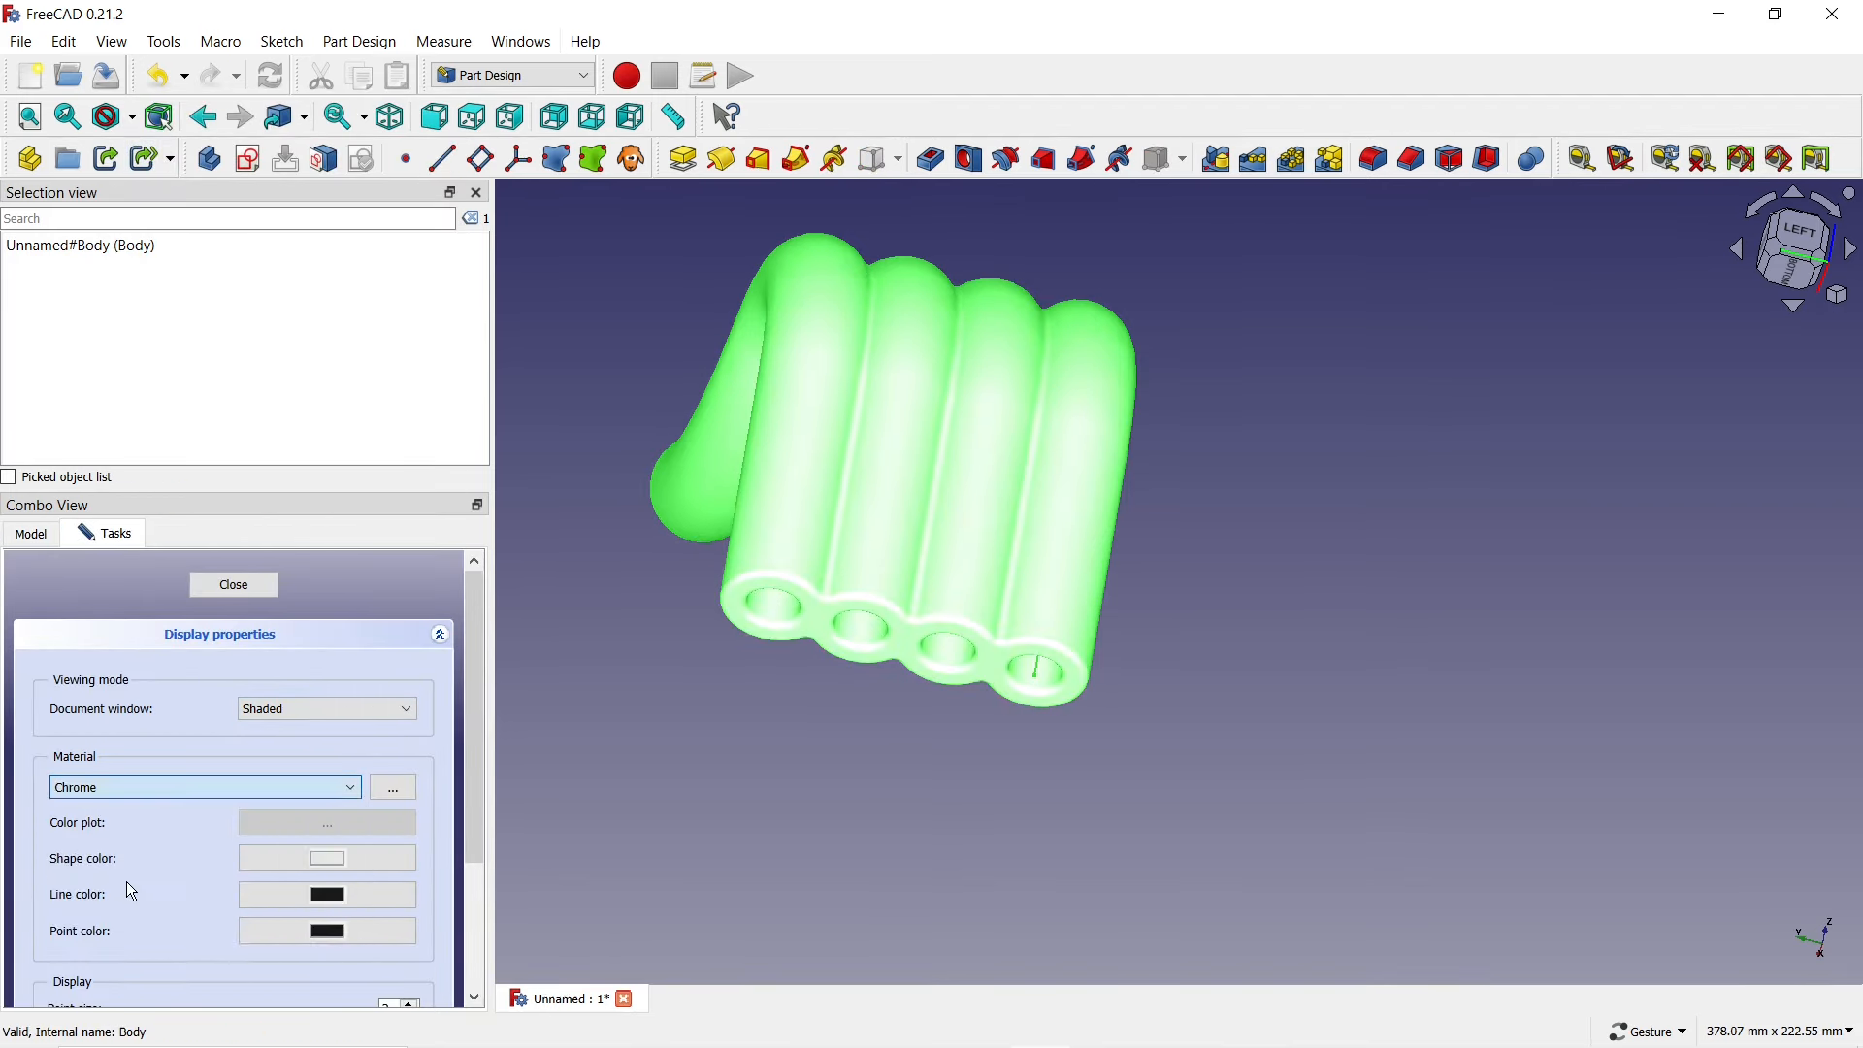
# - Change the body's shape color to orange (#ff5500) and finish editing its display properties
pyautogui.click(323, 859)
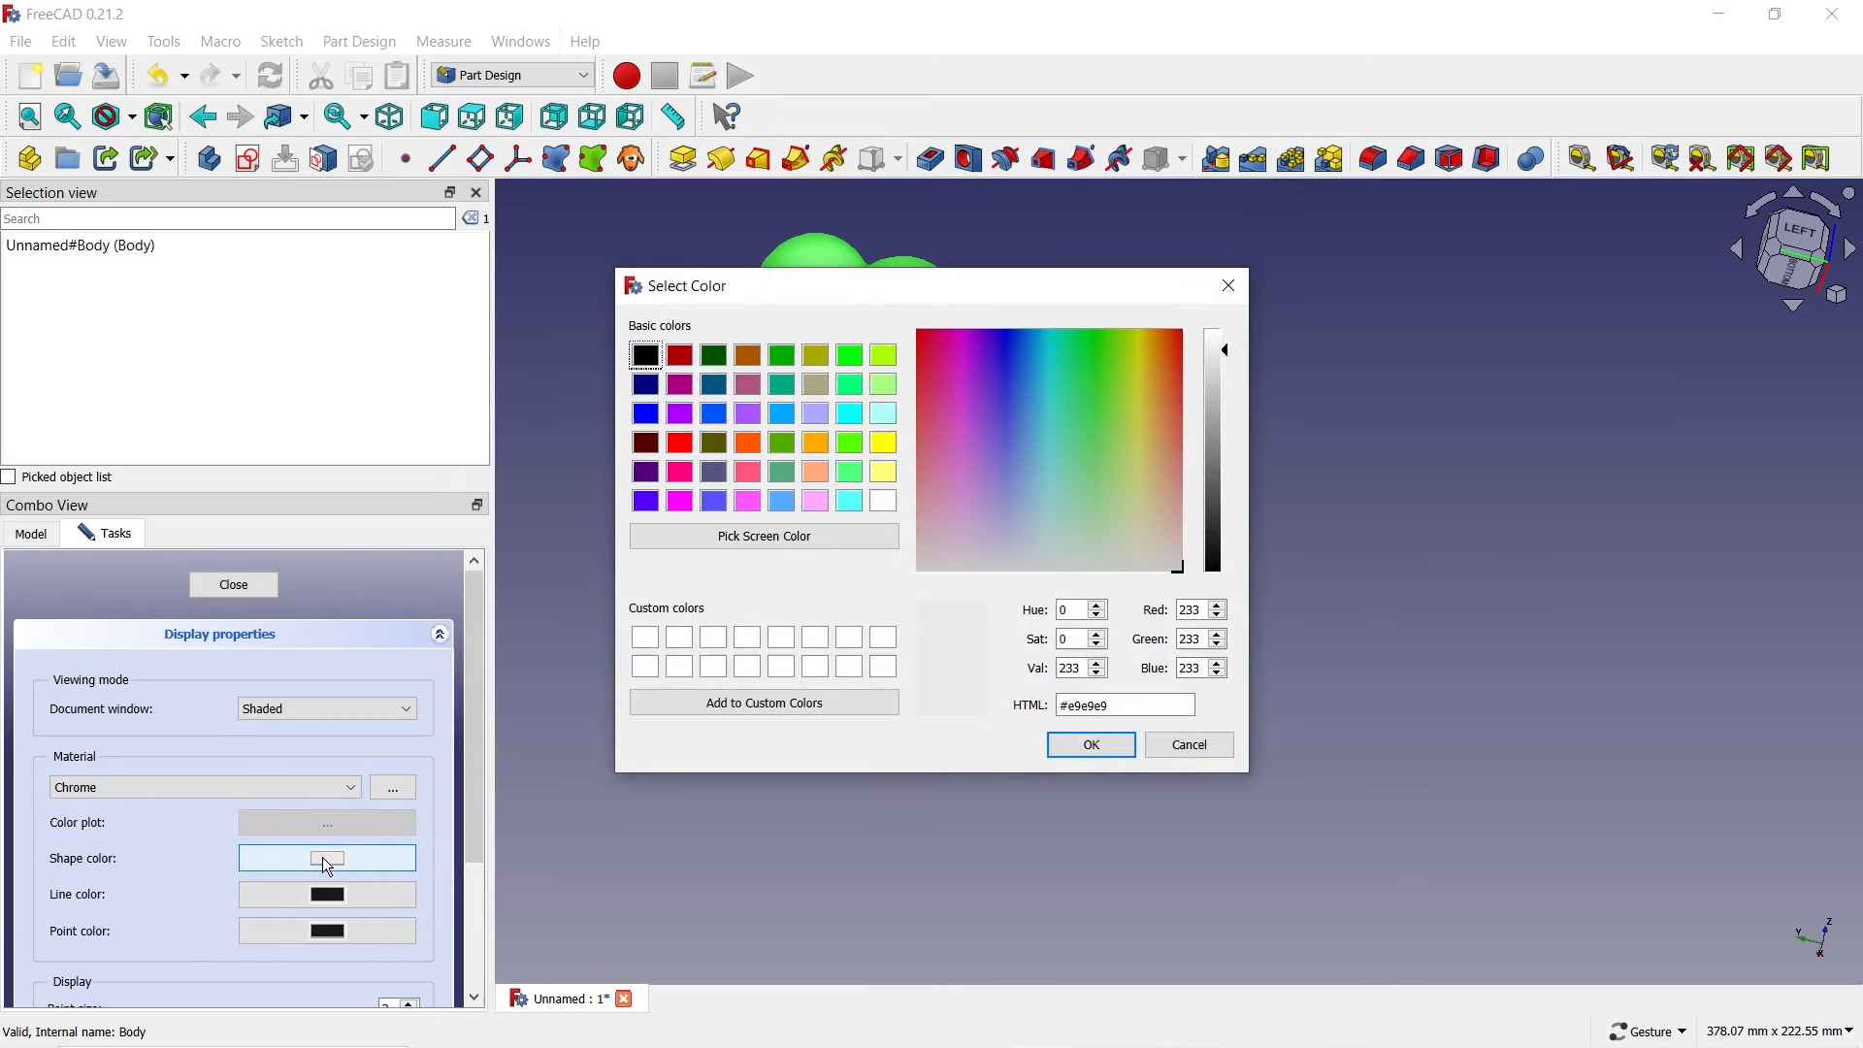
pyautogui.click(747, 445)
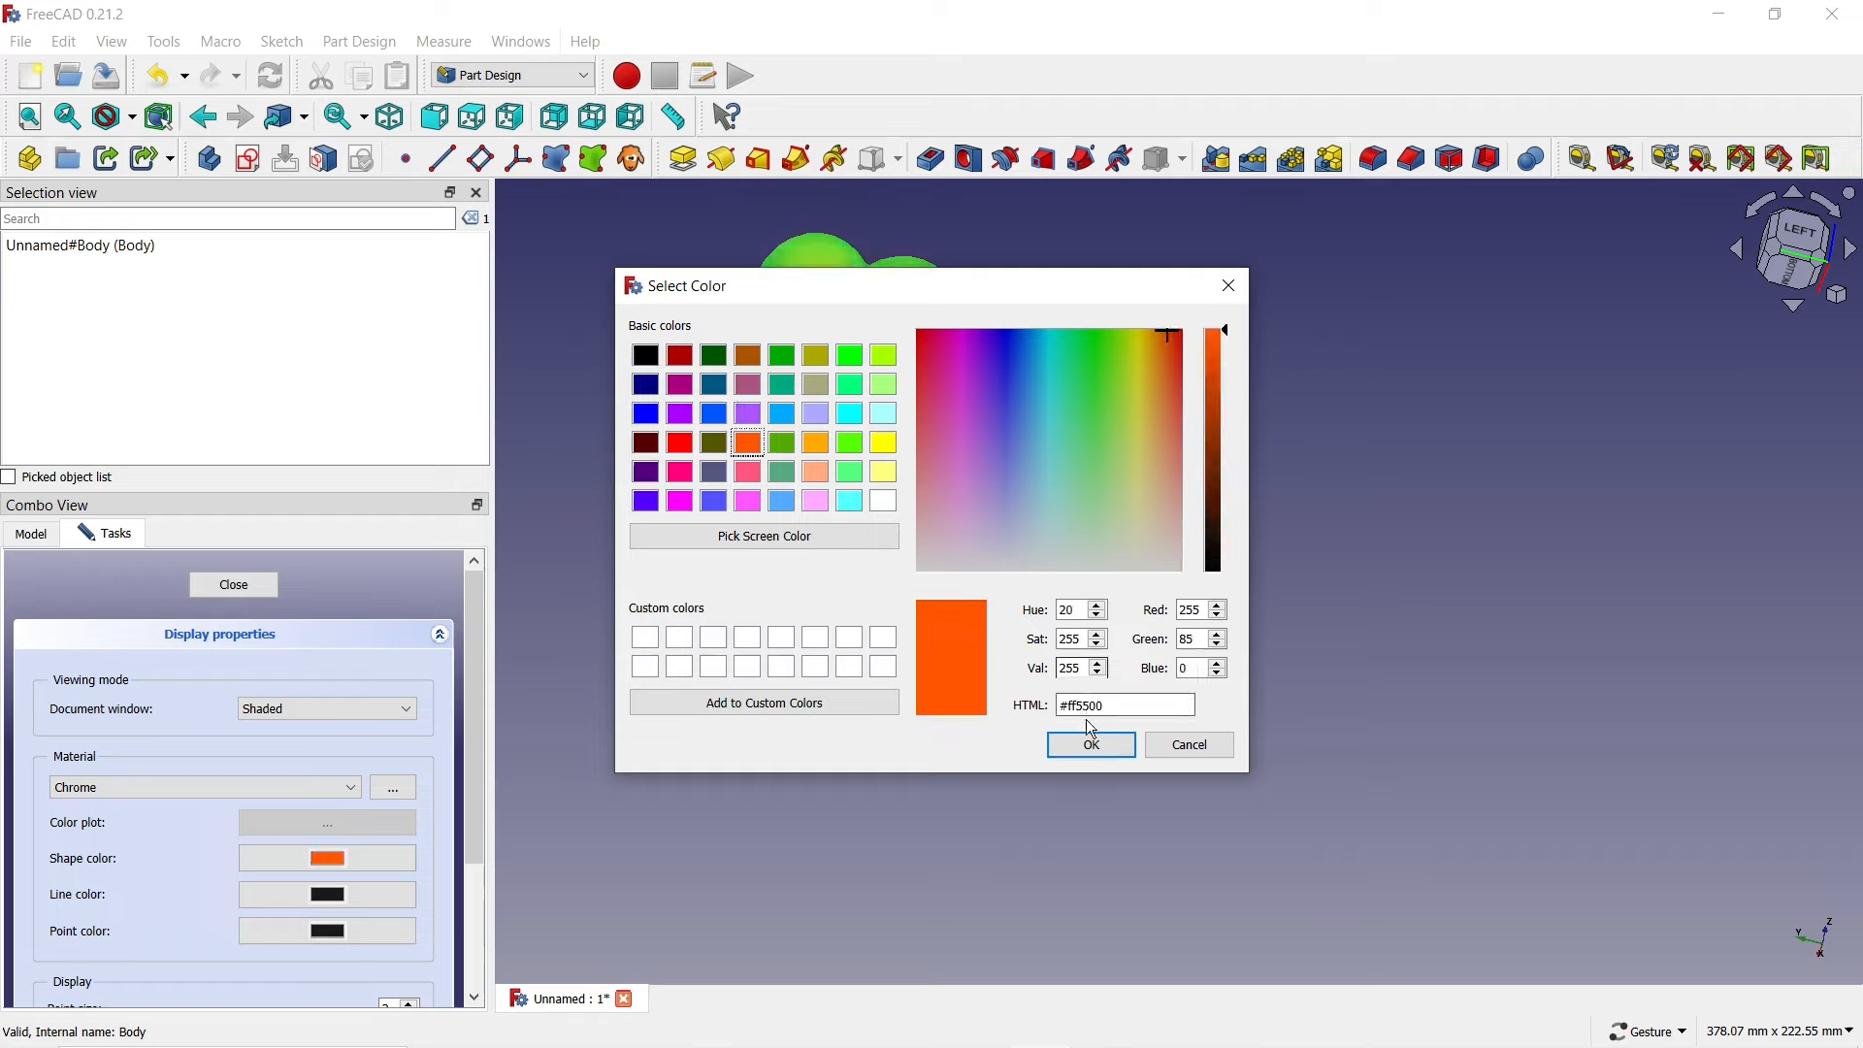
pyautogui.click(1088, 746)
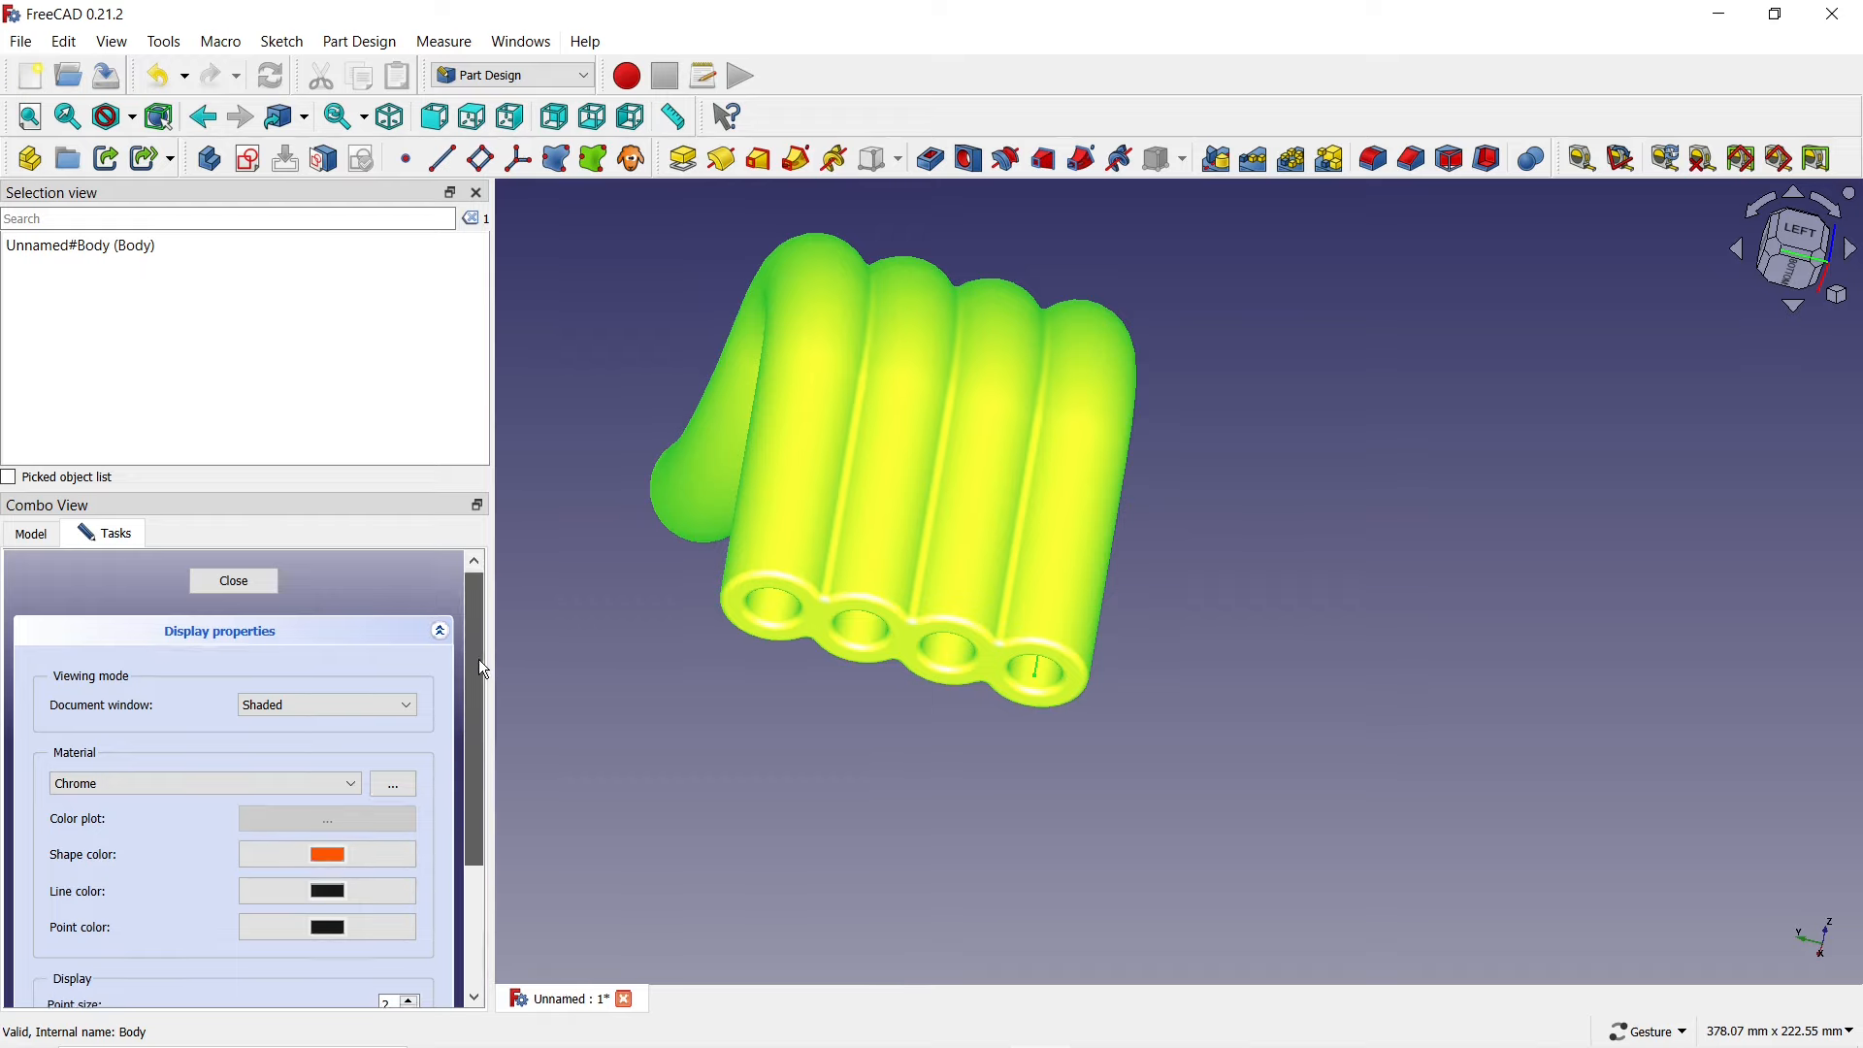
pyautogui.moveTo(479, 660); pyautogui.dragTo(508, 612)
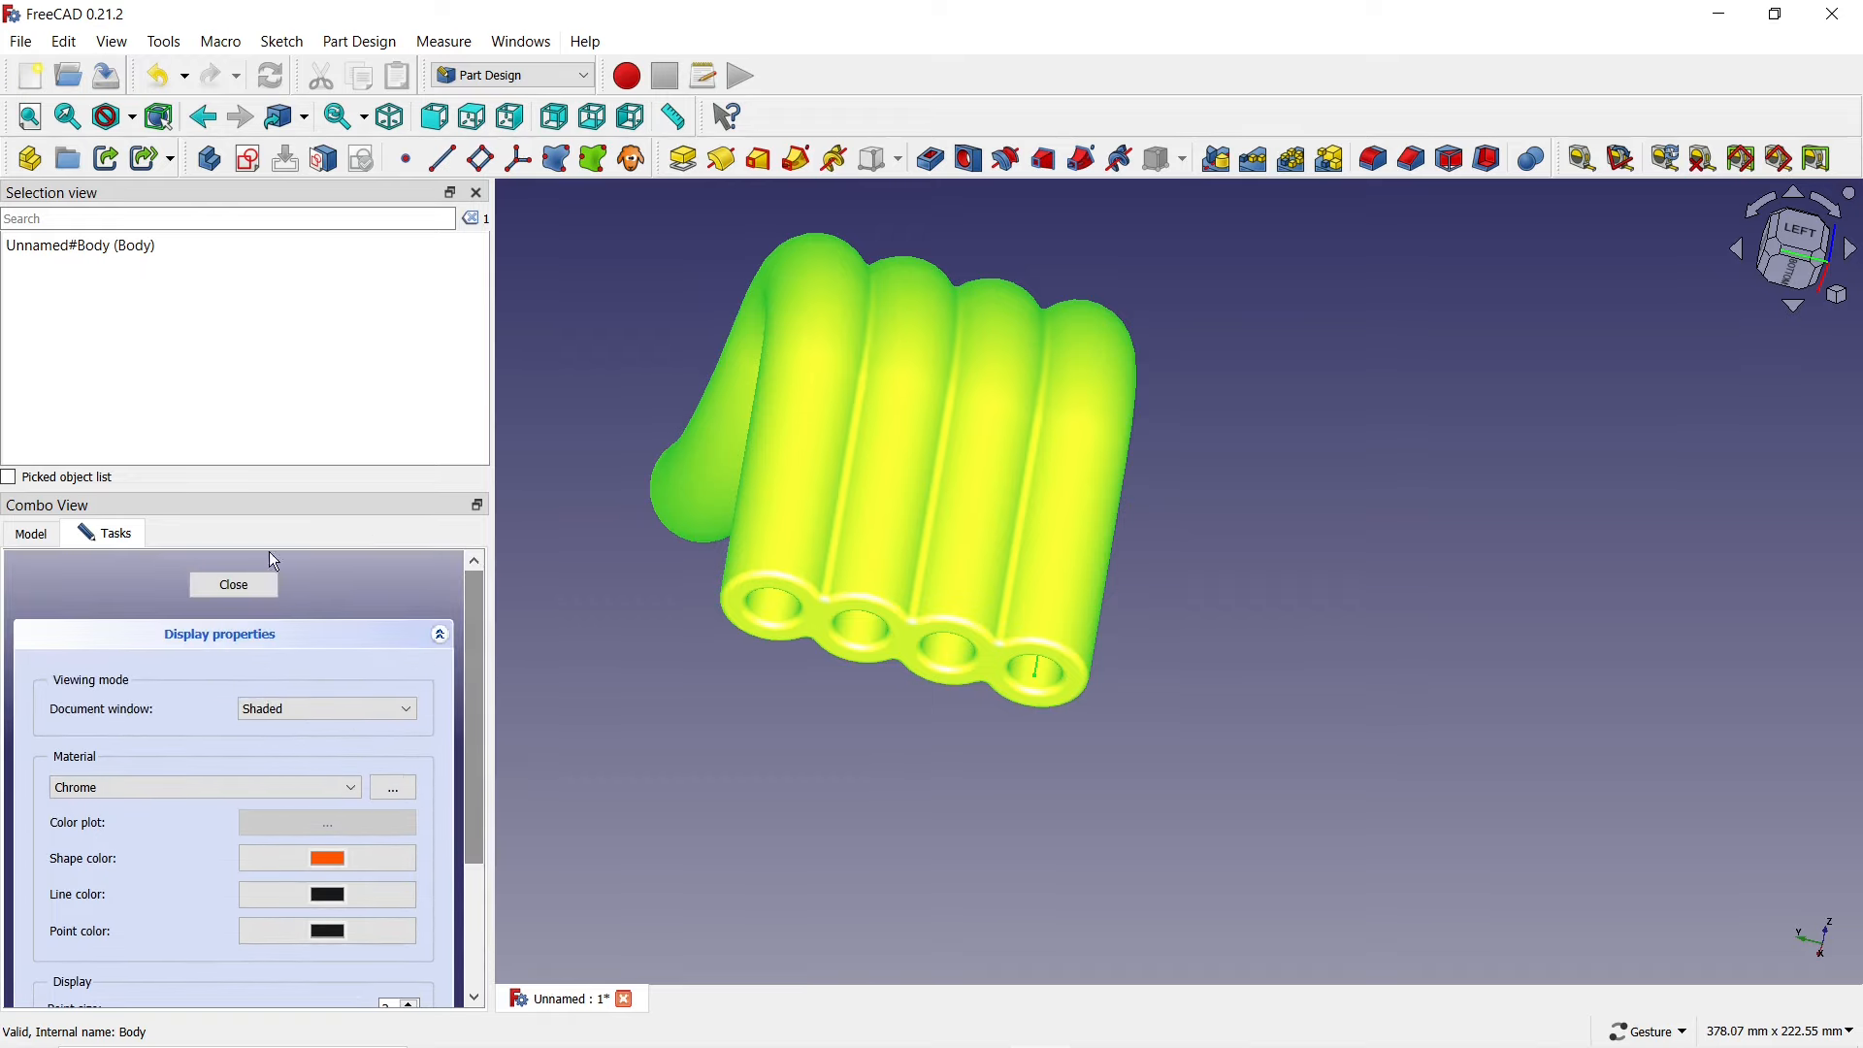
pyautogui.click(248, 591)
pyautogui.click(598, 738)
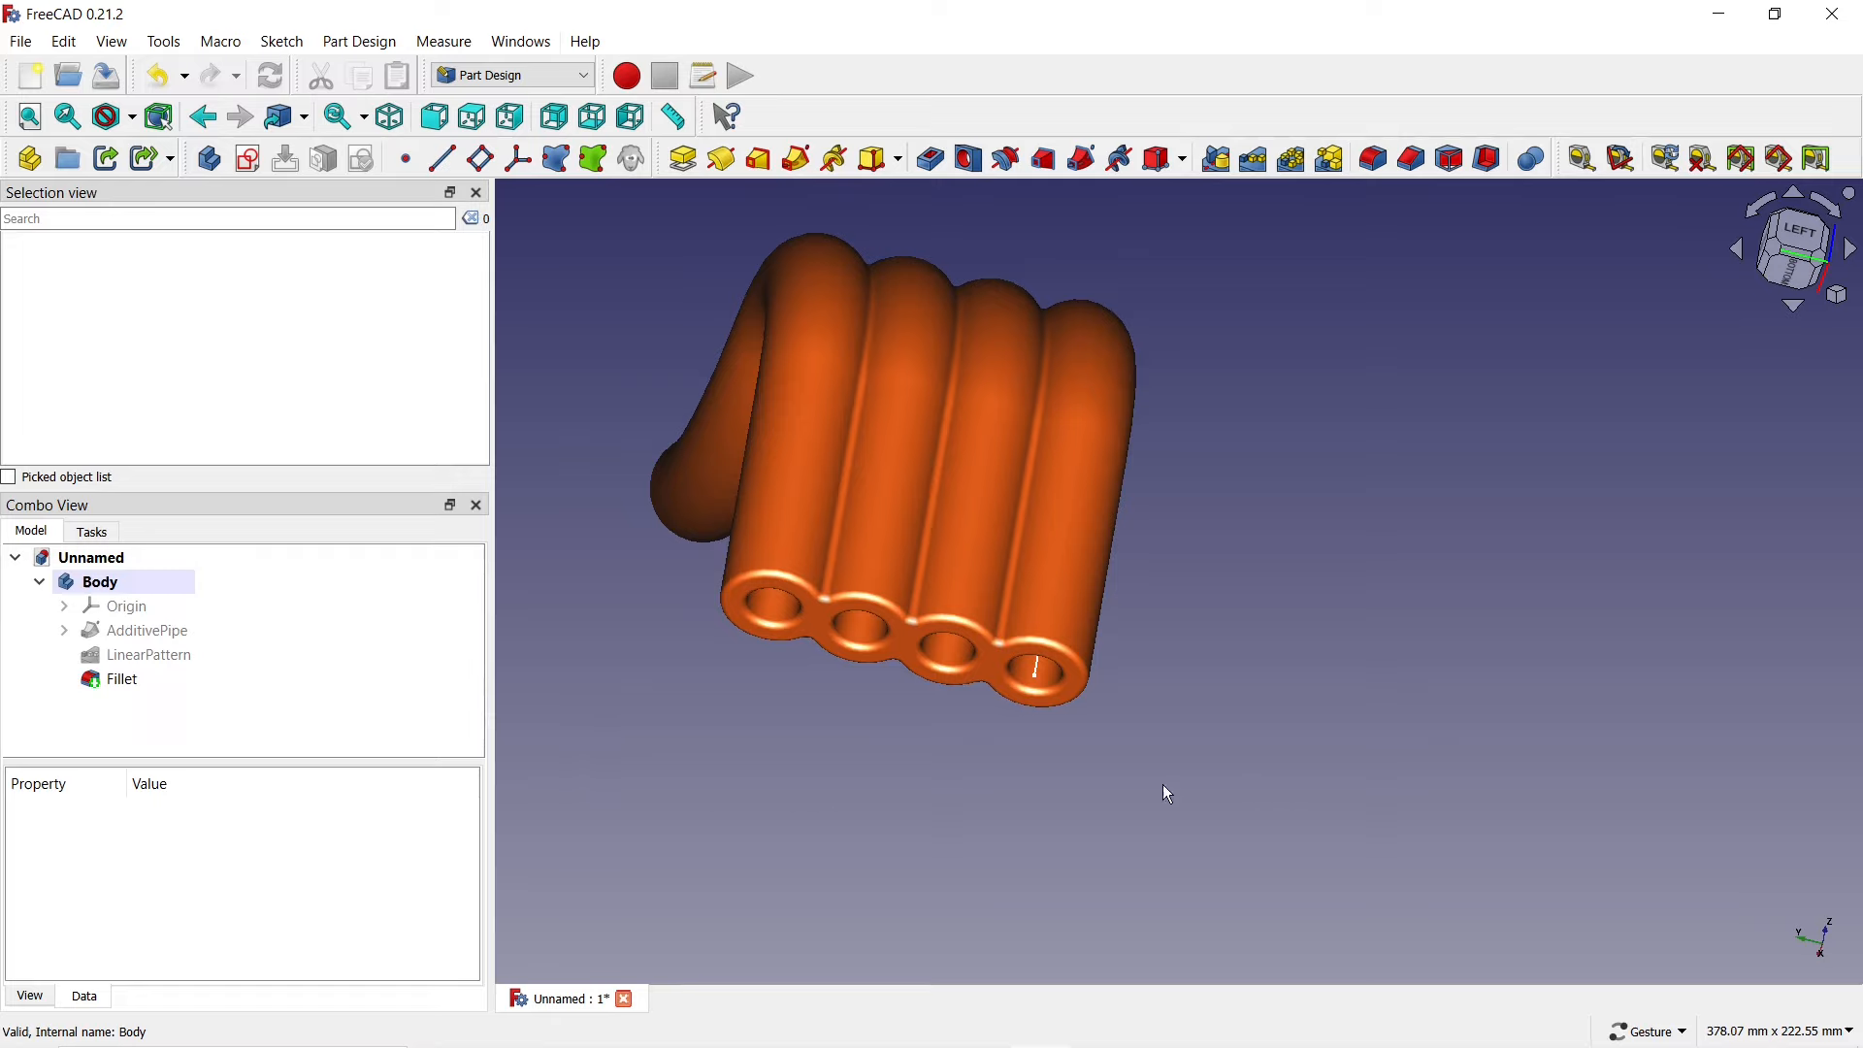
# - Hide Sketch001 under the additive pipe by setting its Visibility property to false
pyautogui.click(66, 632)
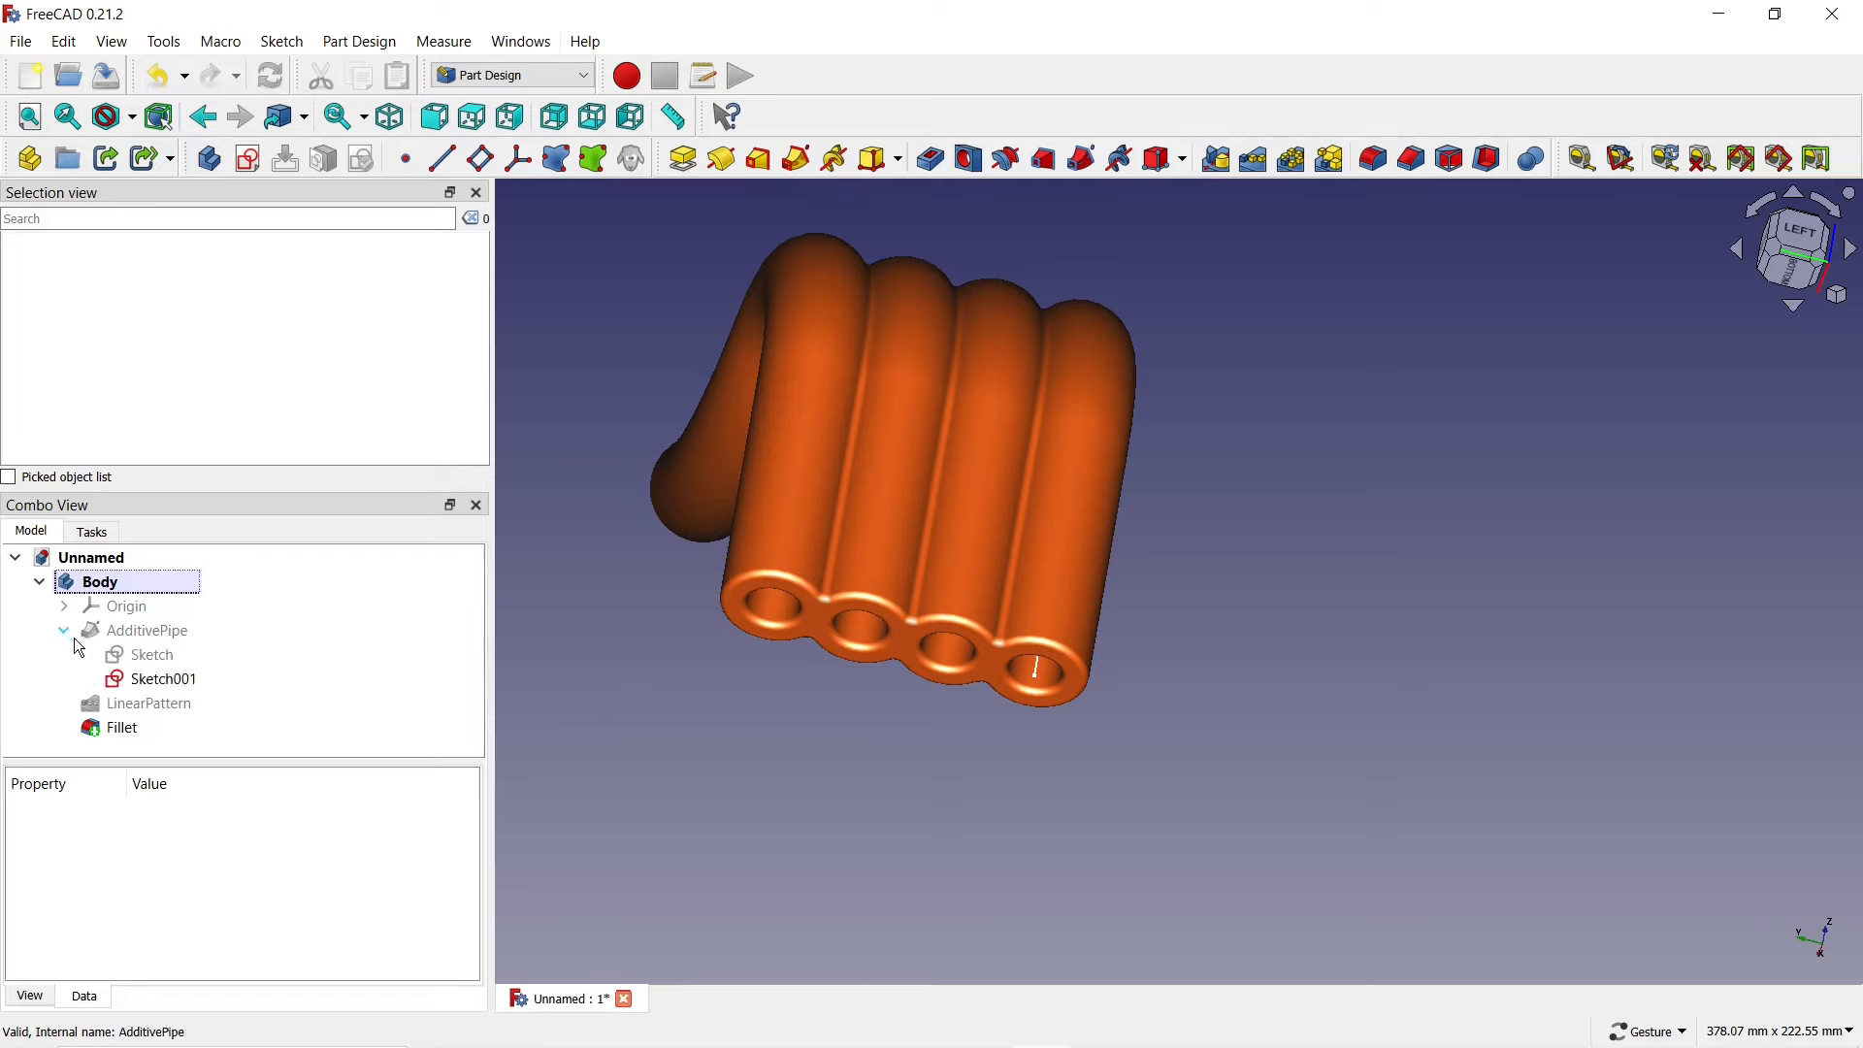
pyautogui.click(158, 679)
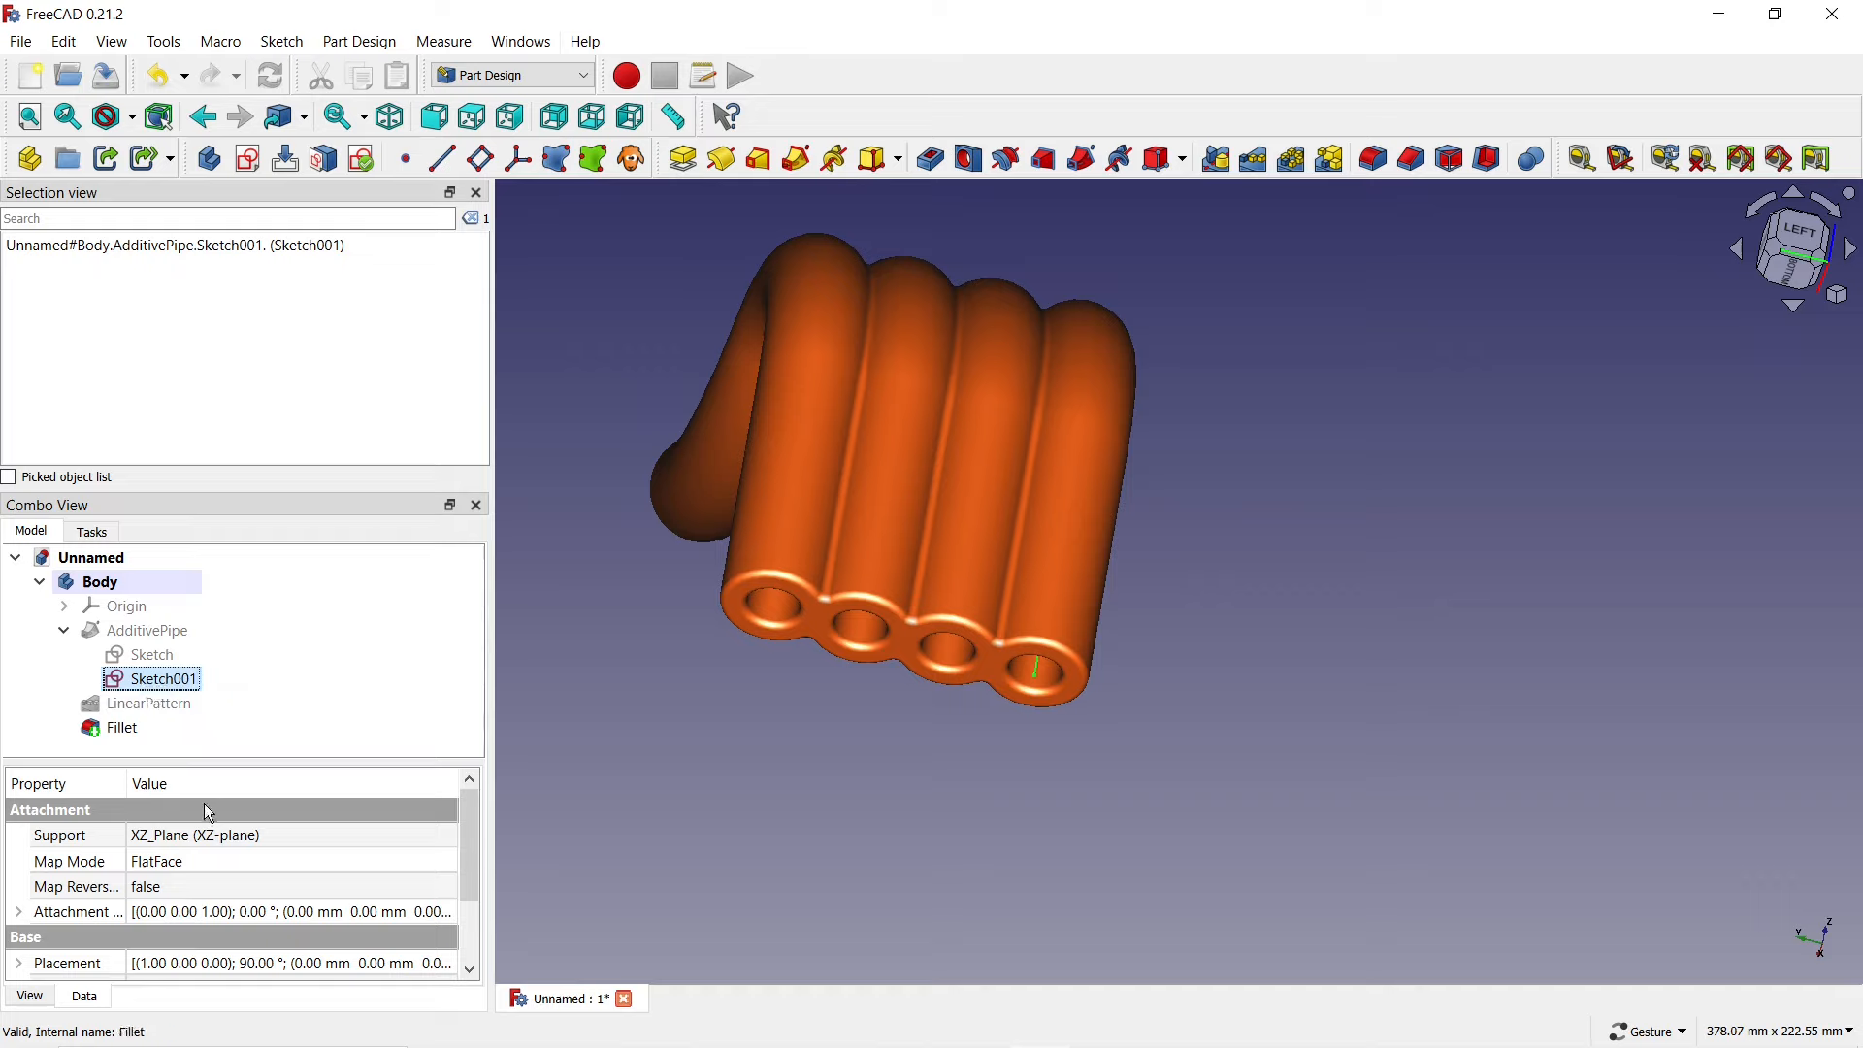
pyautogui.moveTo(474, 866); pyautogui.dragTo(476, 905)
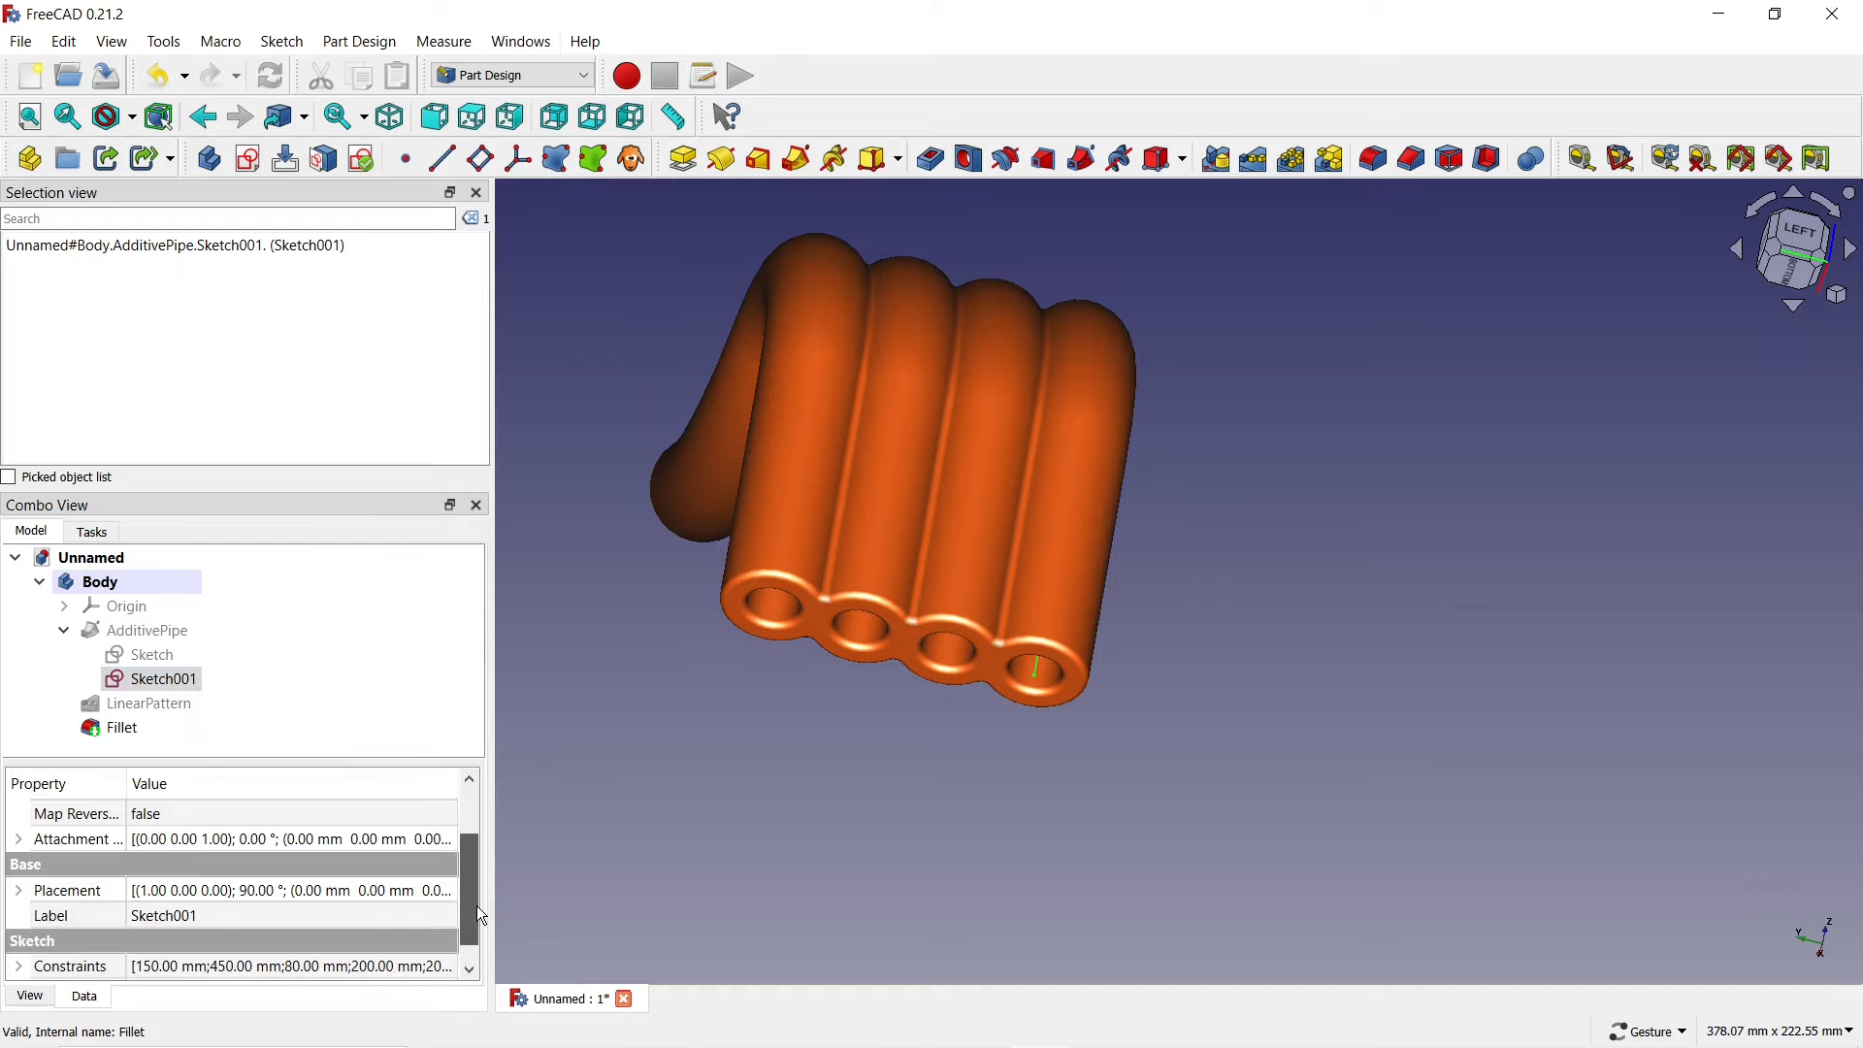
pyautogui.click(36, 999)
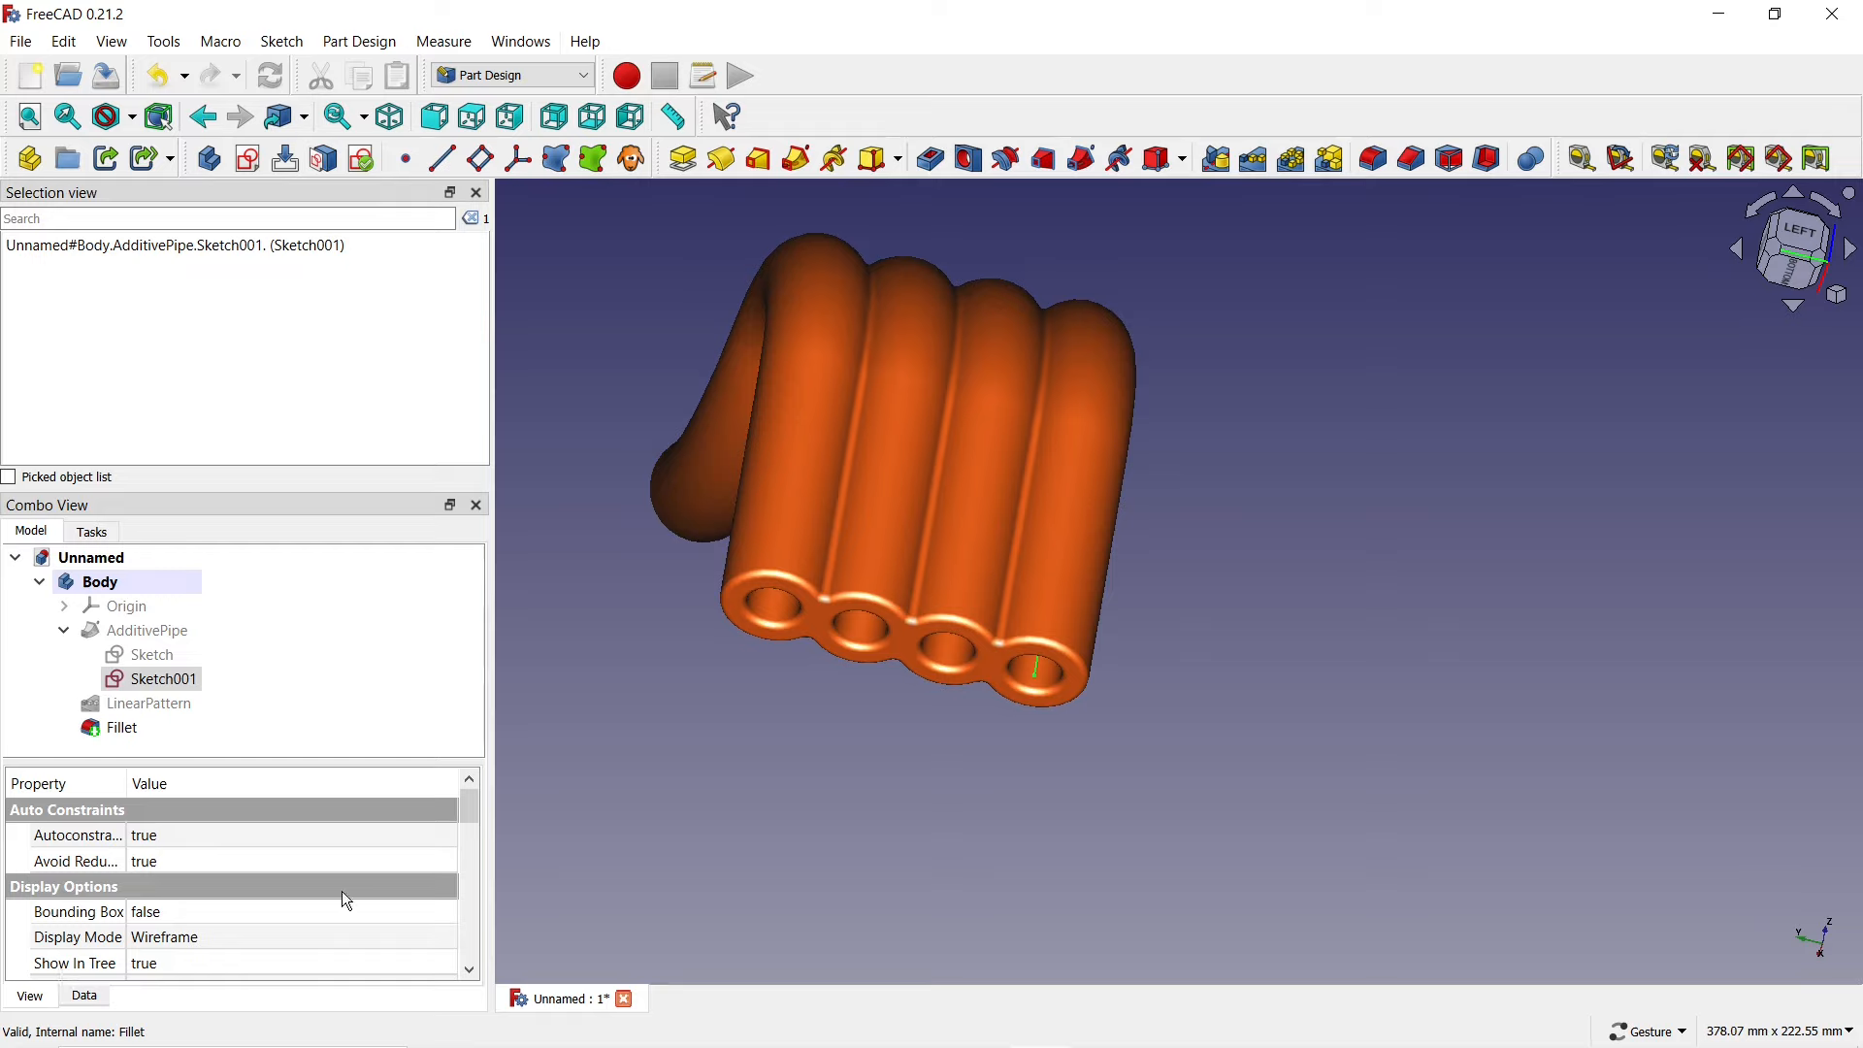
pyautogui.moveTo(468, 808); pyautogui.dragTo(476, 817)
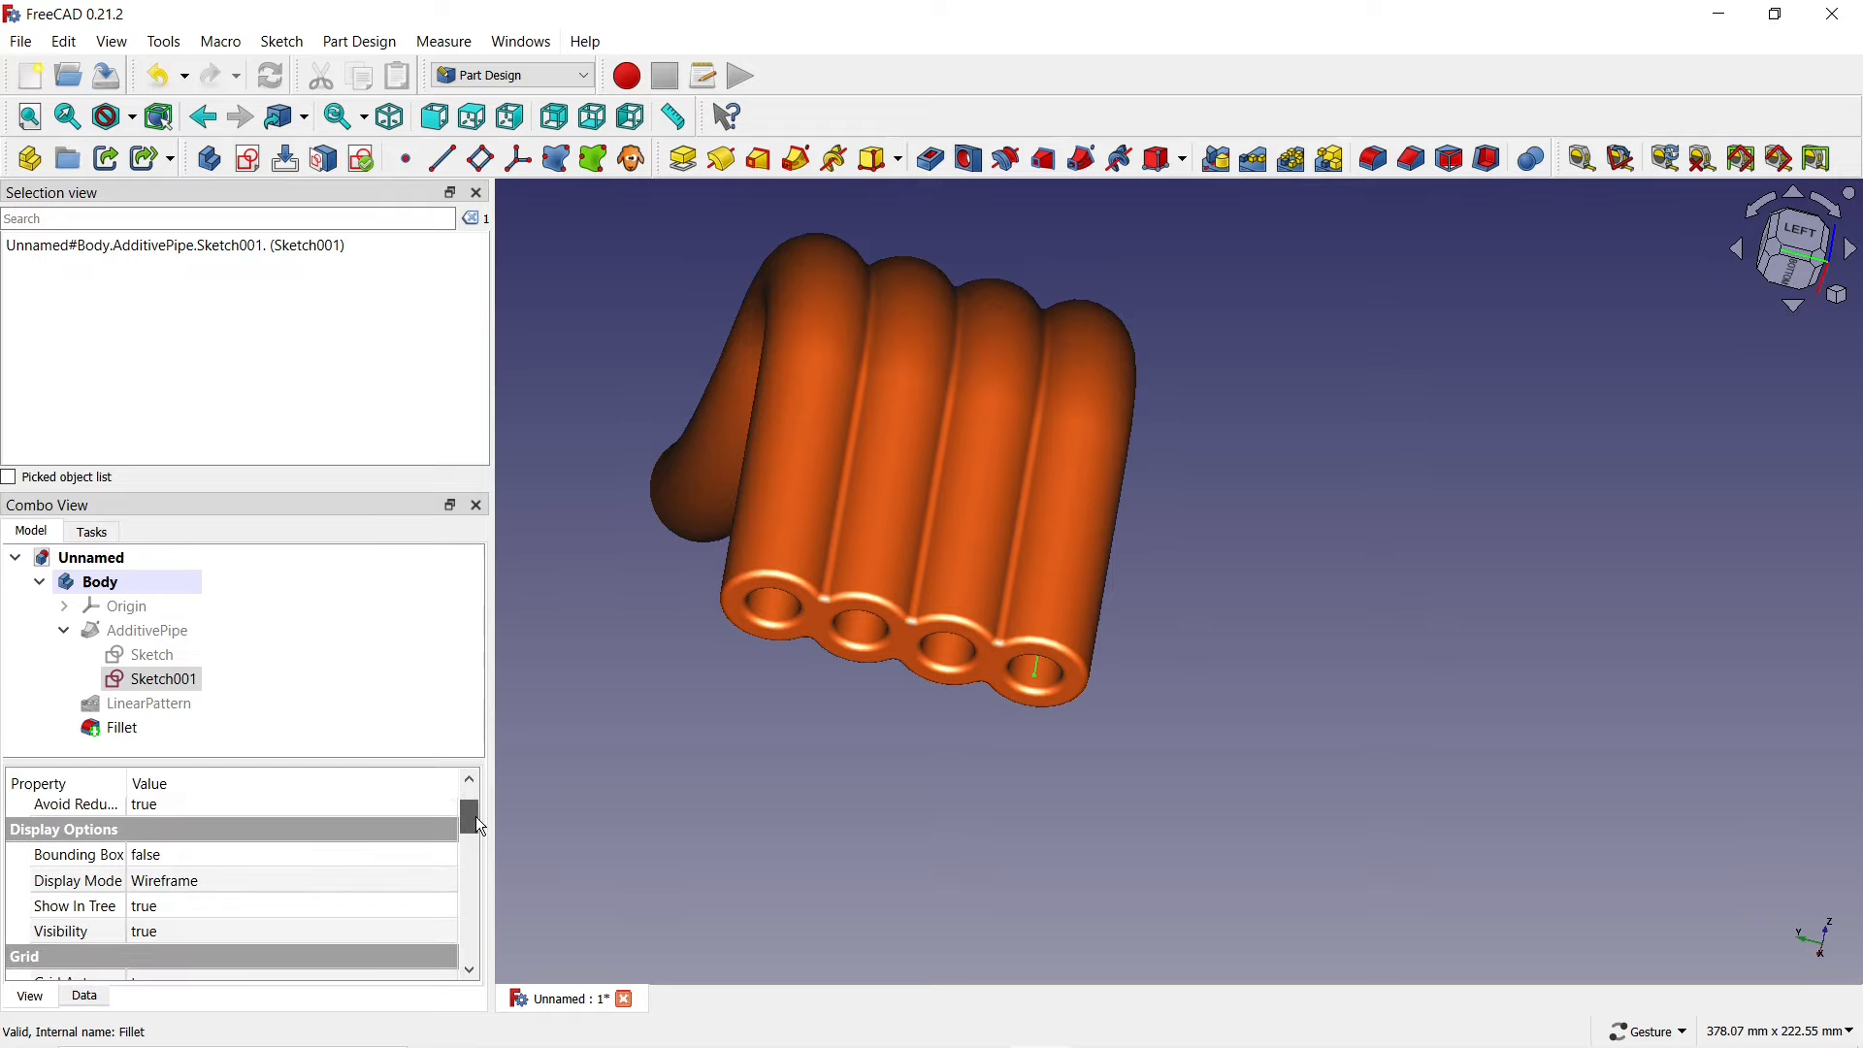
pyautogui.click(294, 933)
pyautogui.click(295, 936)
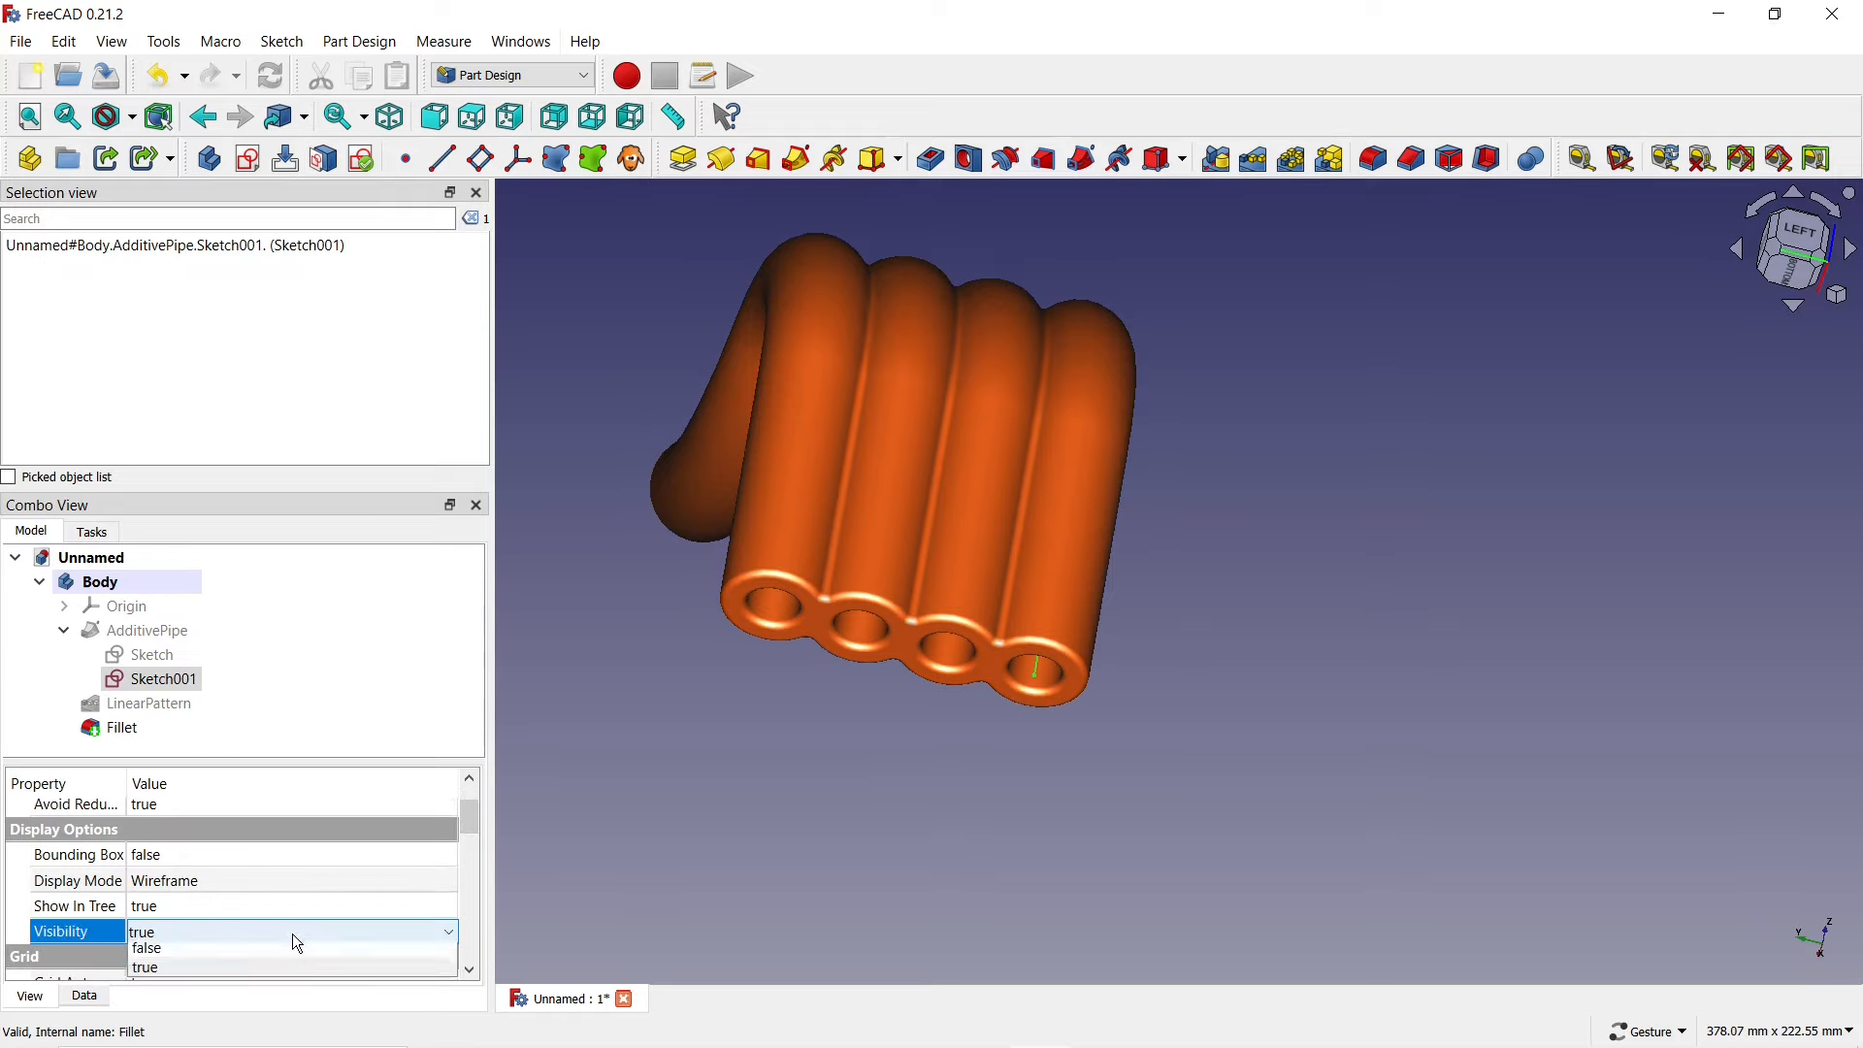
pyautogui.click(223, 953)
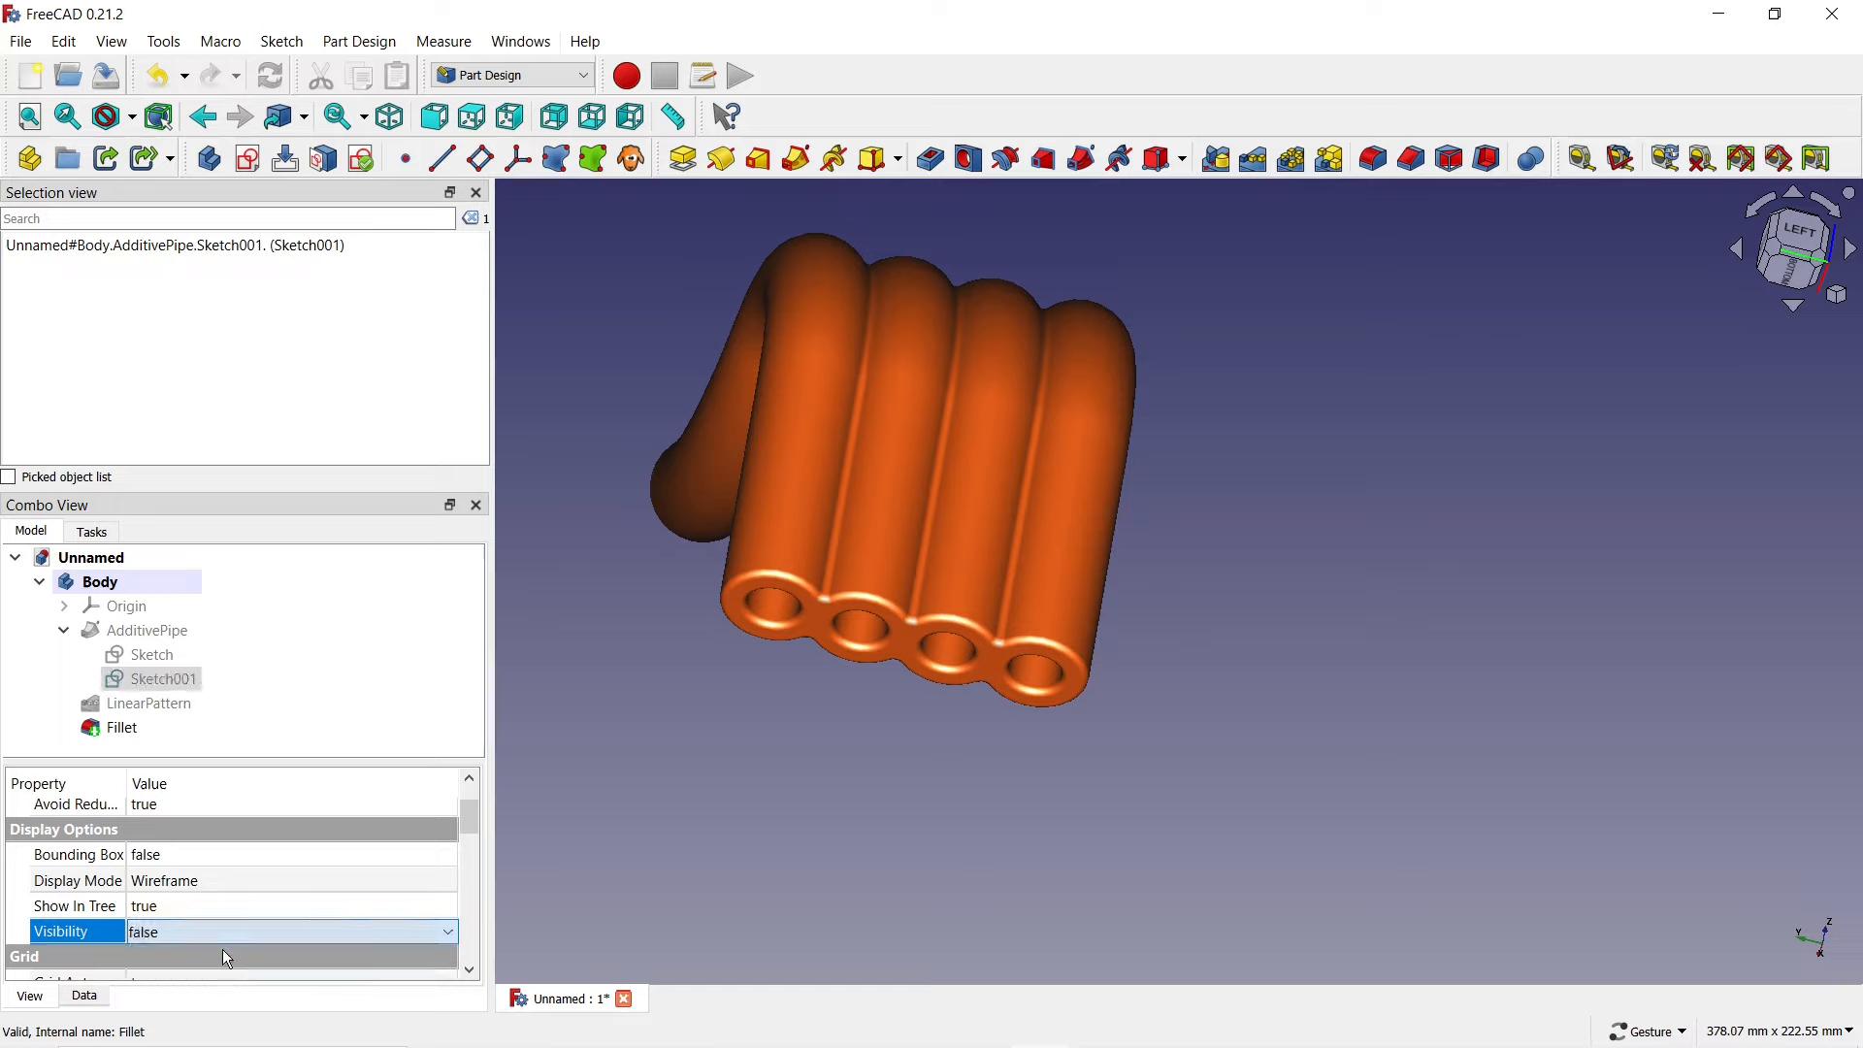
pyautogui.click(546, 824)
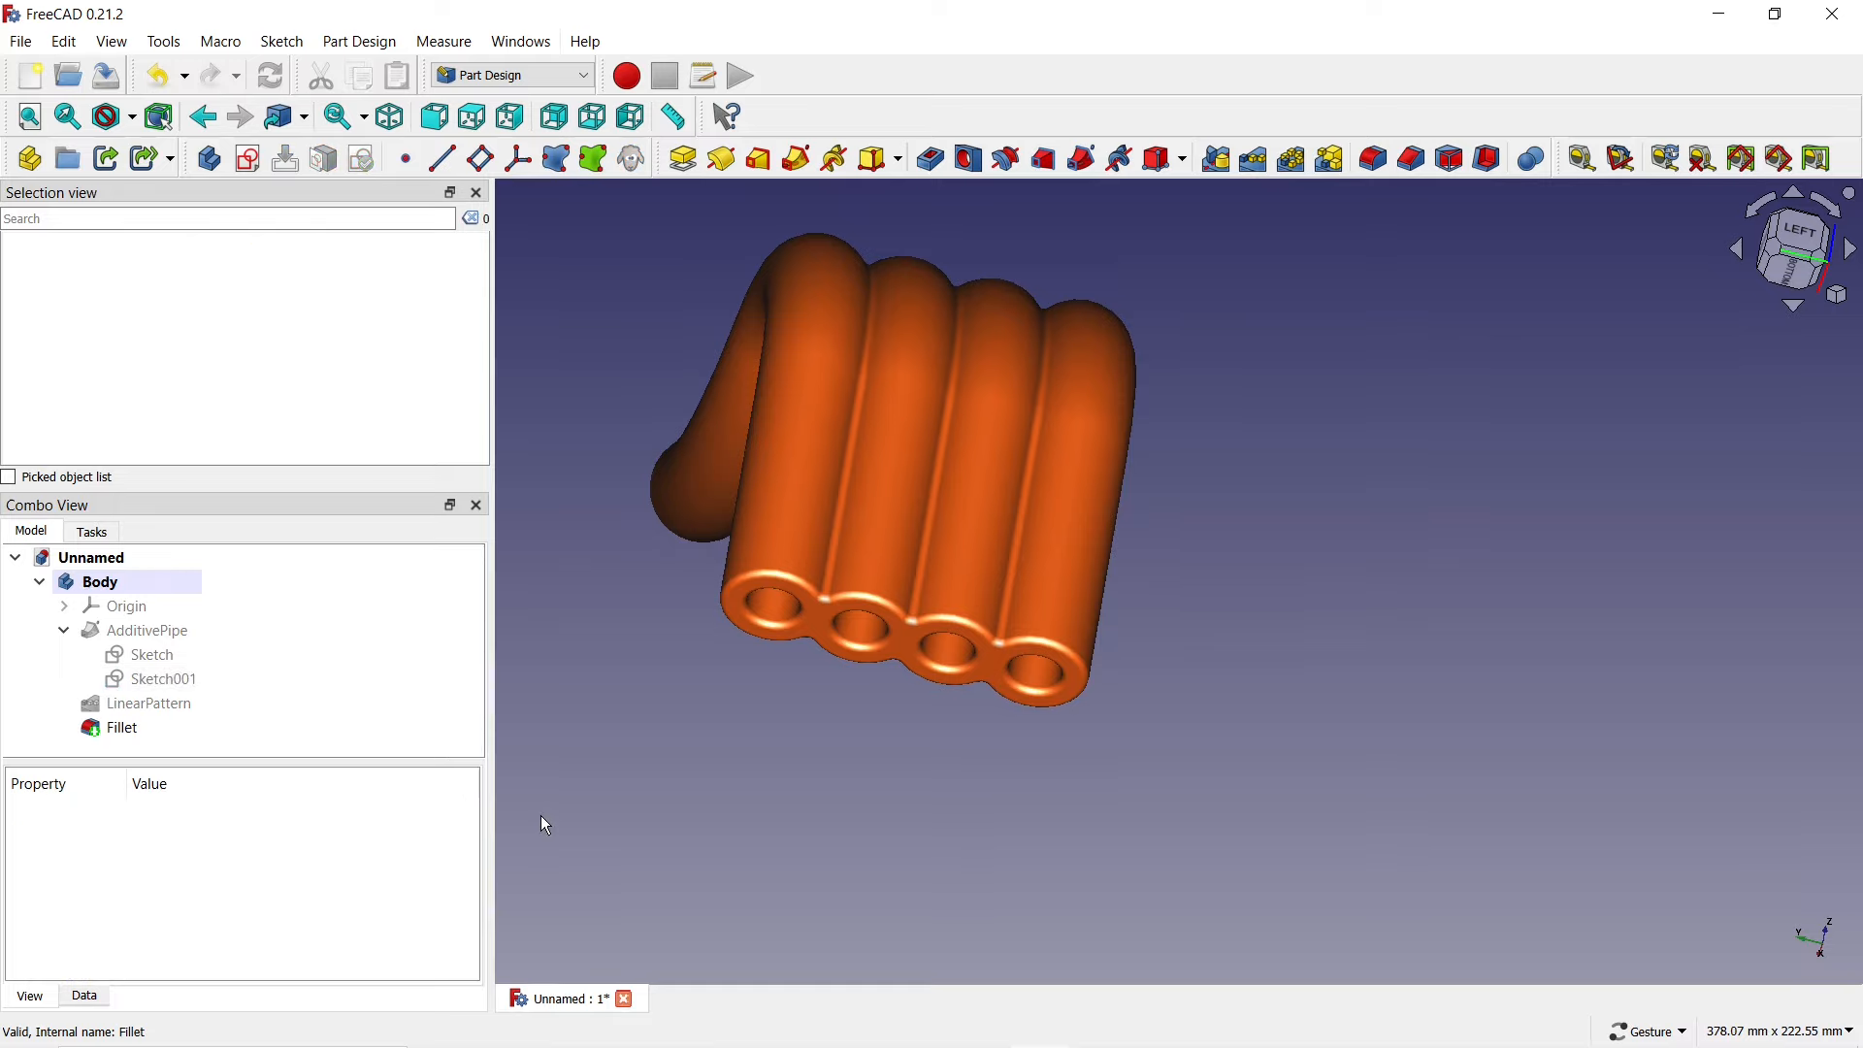
# - Examine the finished orange pipes from several sides, including the filleted ends up close
pyautogui.moveTo(1118, 817); pyautogui.dragTo(960, 669)
pyautogui.scroll(-5, 959, 668)
pyautogui.moveTo(1077, 711); pyautogui.dragTo(888, 497)
pyautogui.scroll(10, 1094, 966)
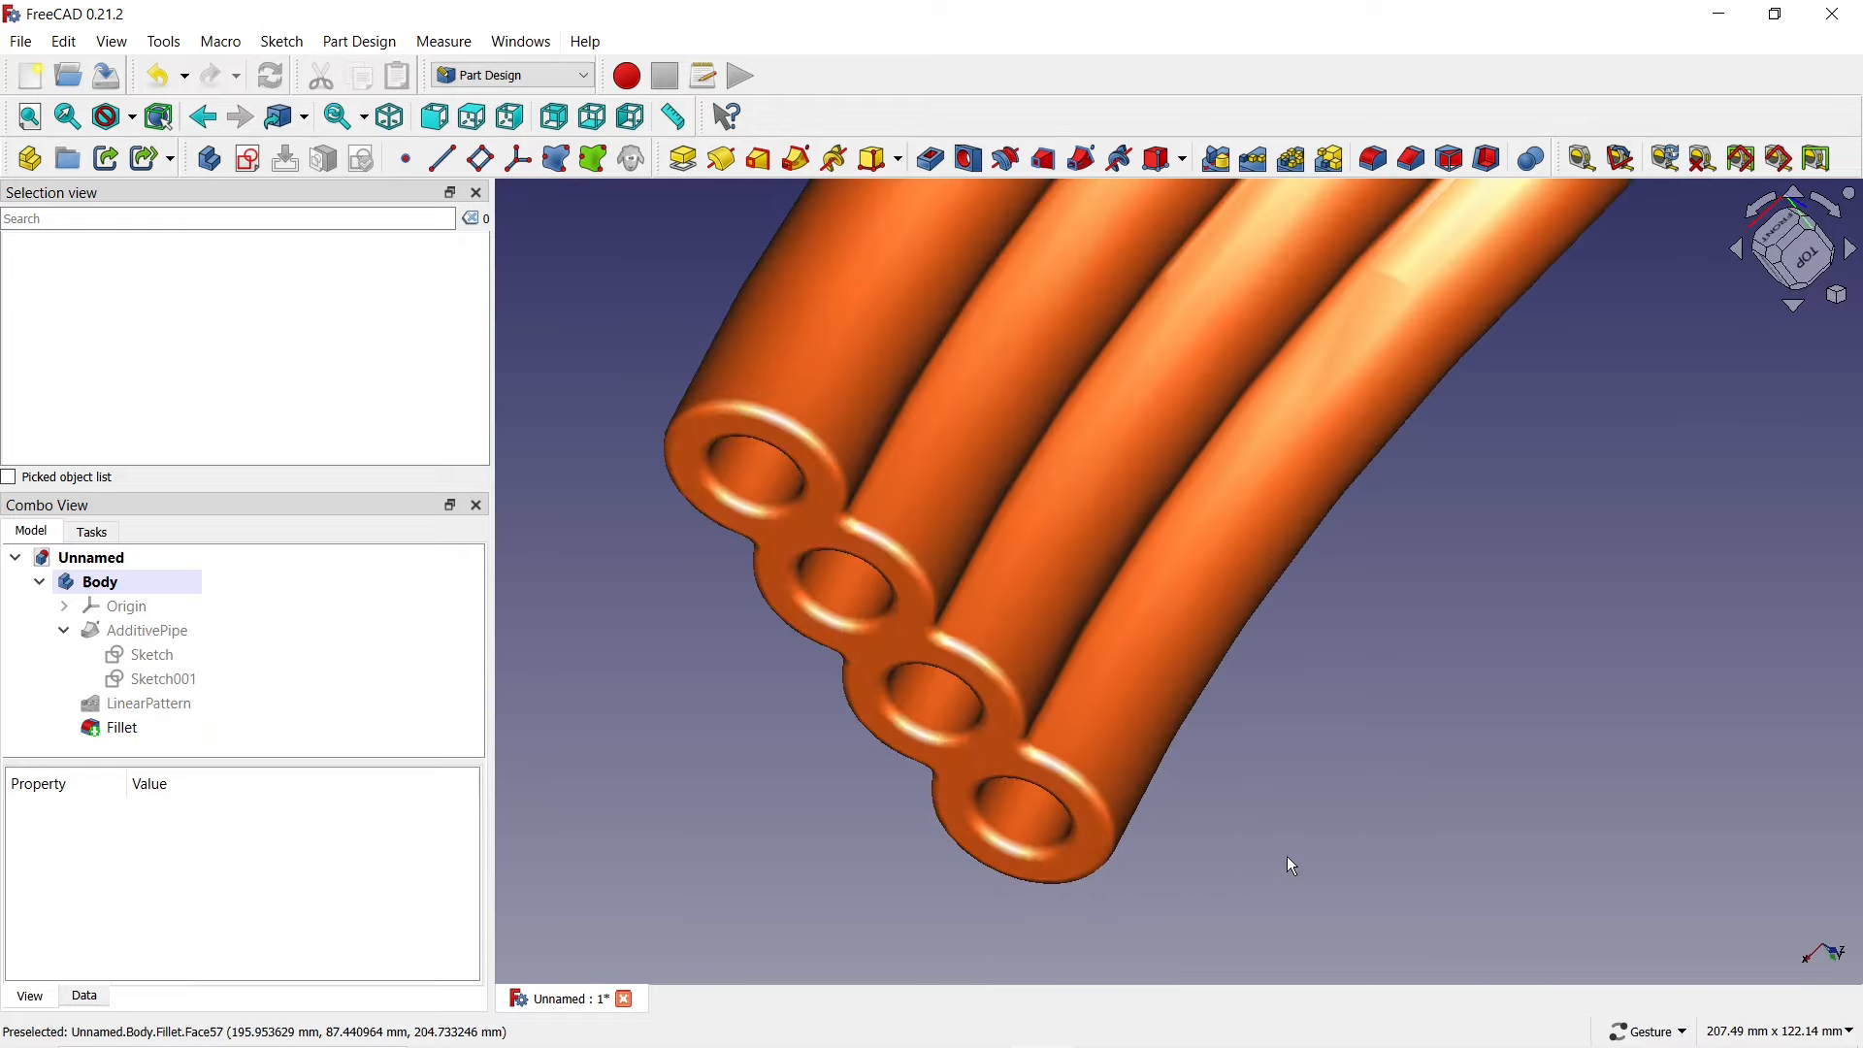
pyautogui.scroll(-5, 1286, 859)
pyautogui.moveTo(989, 424); pyautogui.dragTo(1191, 772)
pyautogui.moveTo(844, 329); pyautogui.dragTo(935, 482)
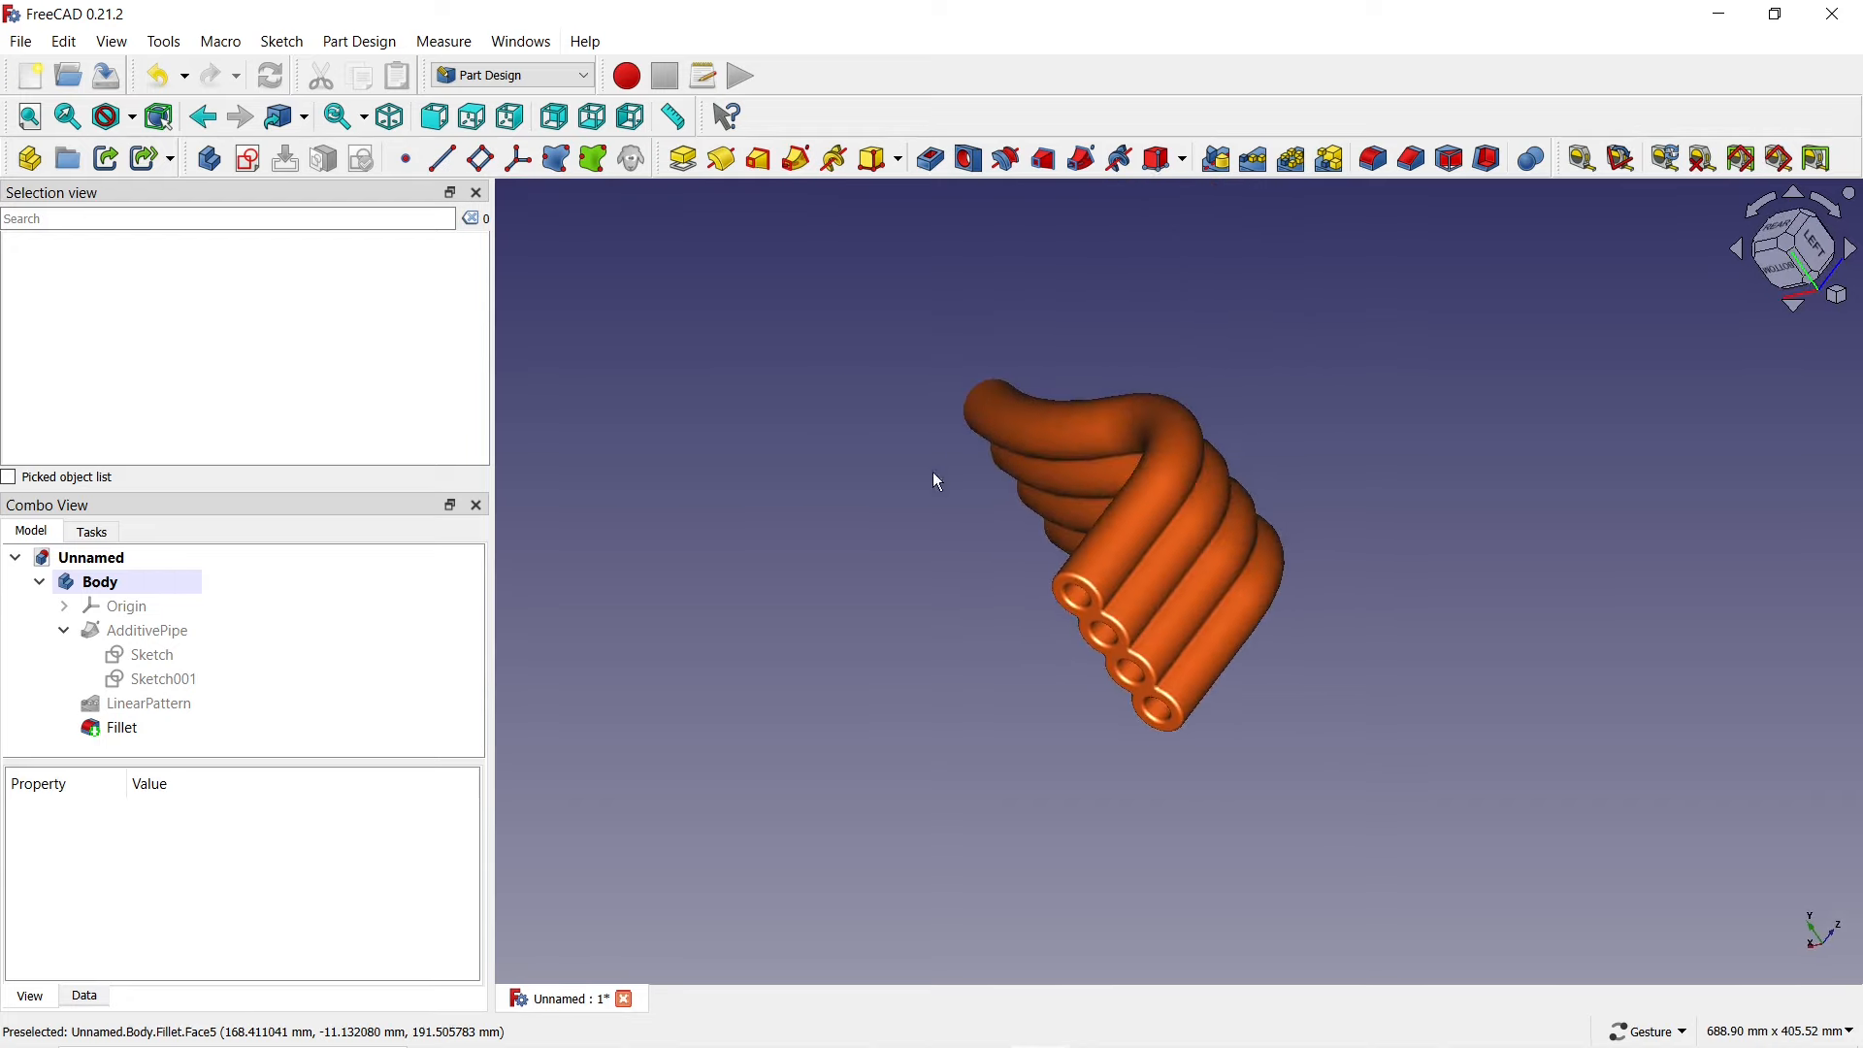
pyautogui.moveTo(1529, 530); pyautogui.dragTo(1173, 350)
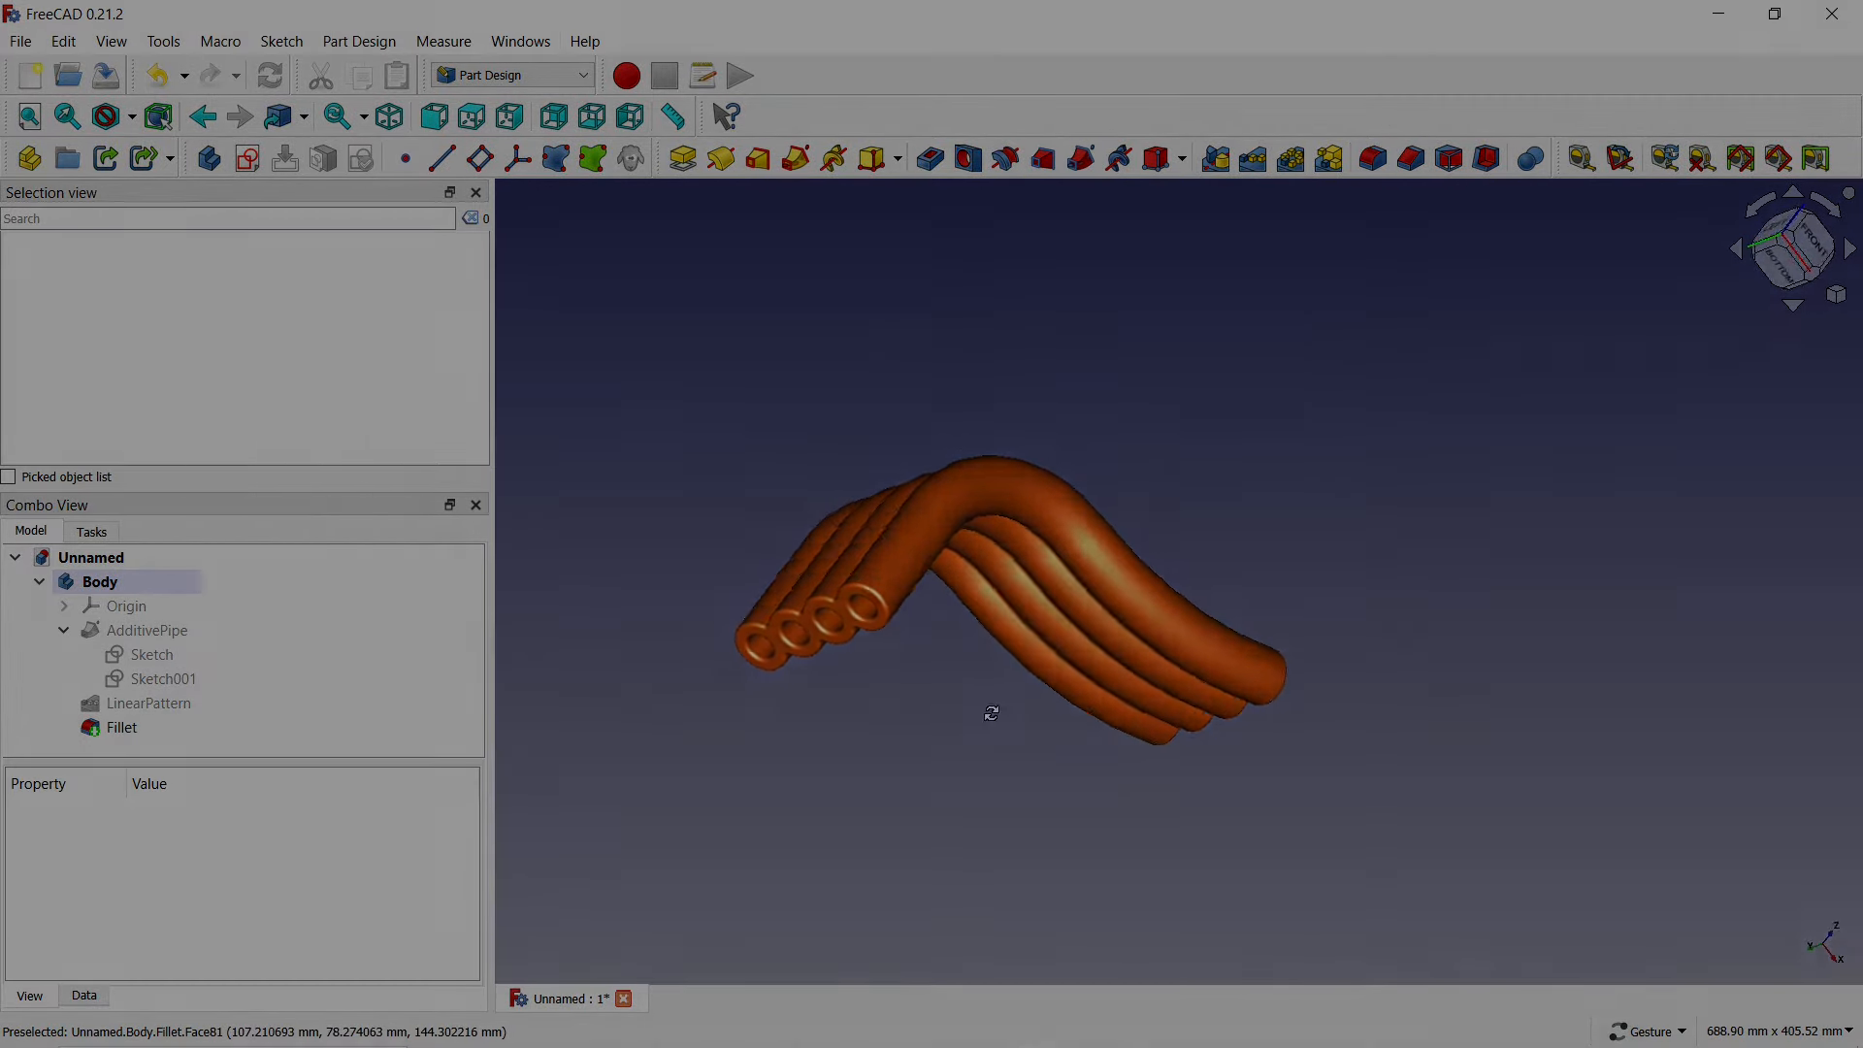
pyautogui.moveTo(991, 713); pyautogui.dragTo(1102, 695)
pyautogui.moveTo(1102, 695); pyautogui.dragTo(1100, 683)
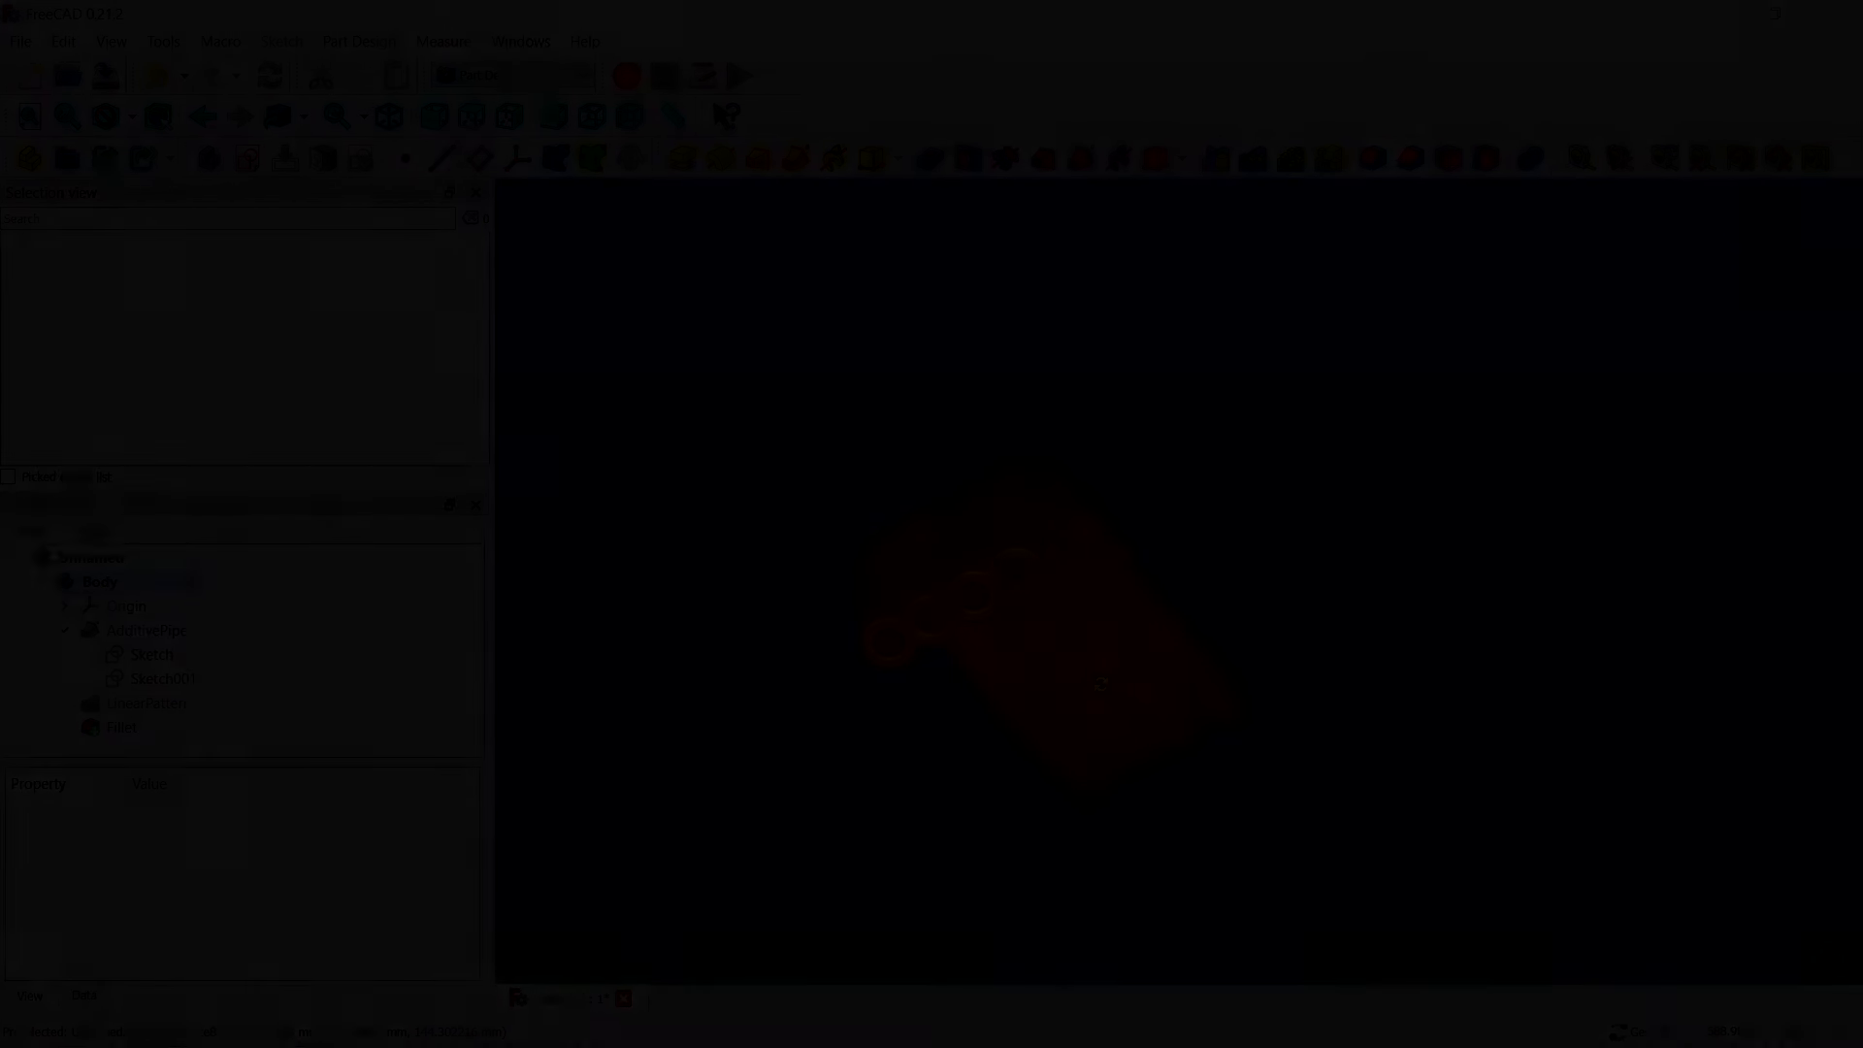